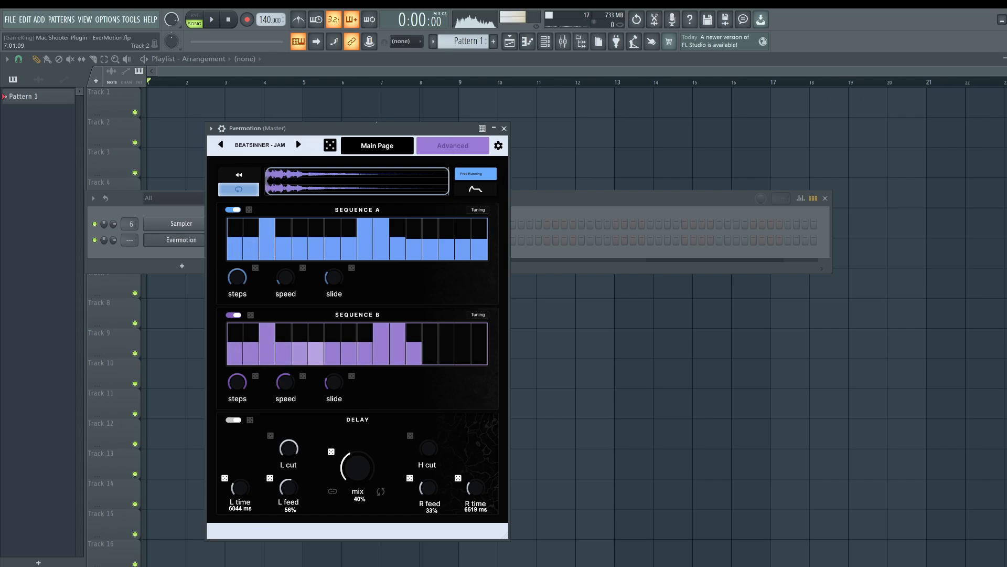
Compare Evermotion's Main Page controls with its Advanced page.
{"action": "left_click", "coordinate": [373, 147]}
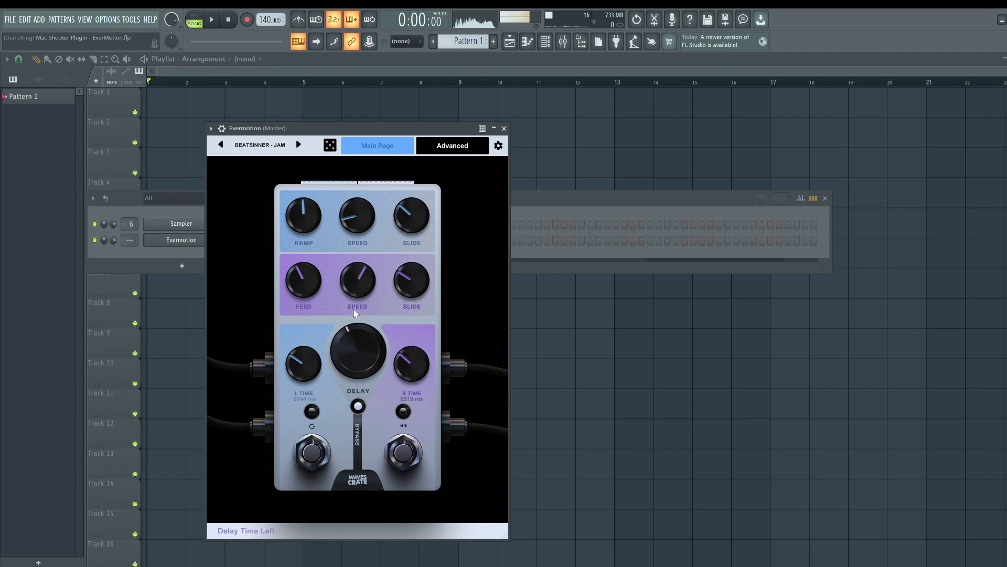
{"action": "left_click", "coordinate": [445, 149]}
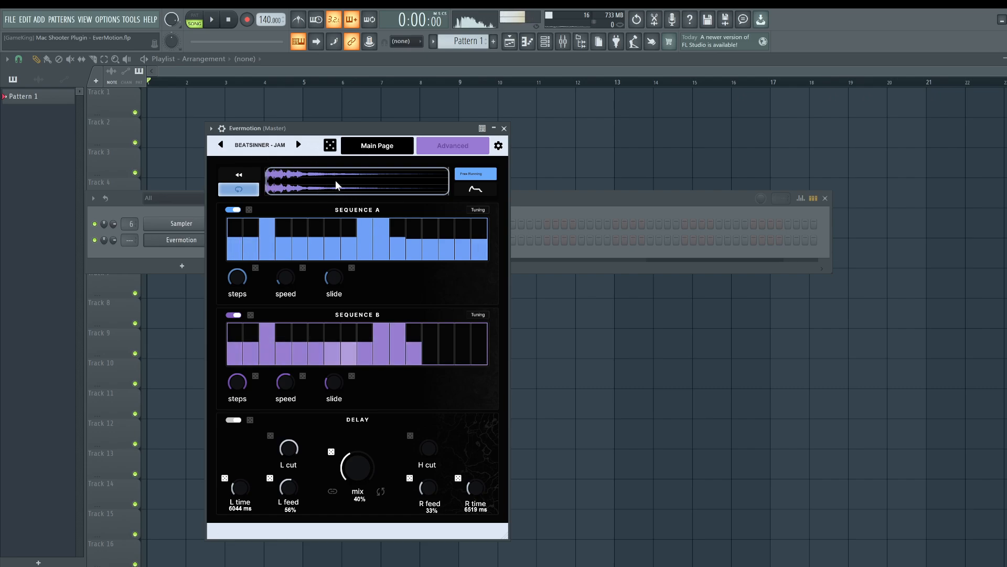
{"action": "left_click", "coordinate": [378, 145]}
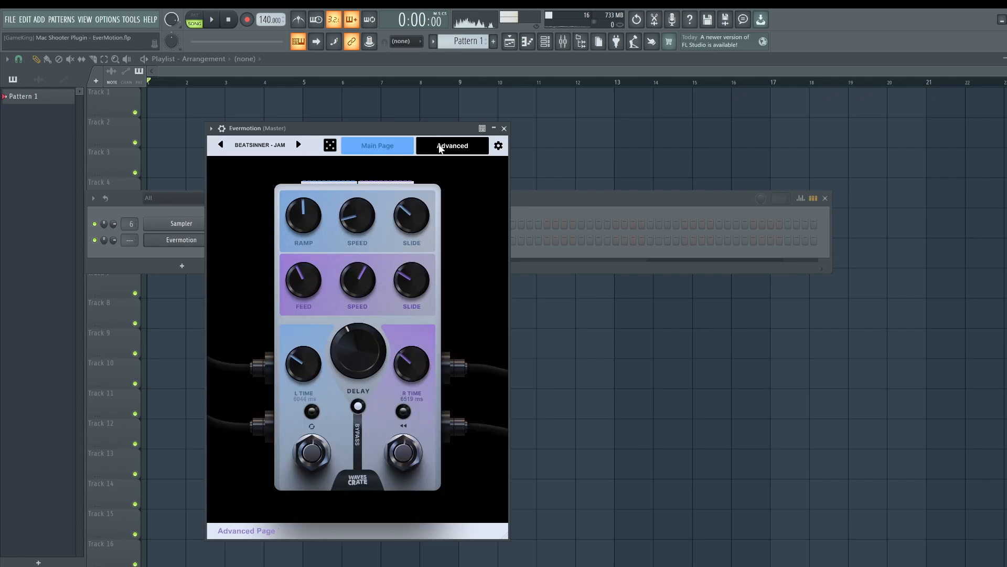
{"action": "left_click", "coordinate": [440, 148]}
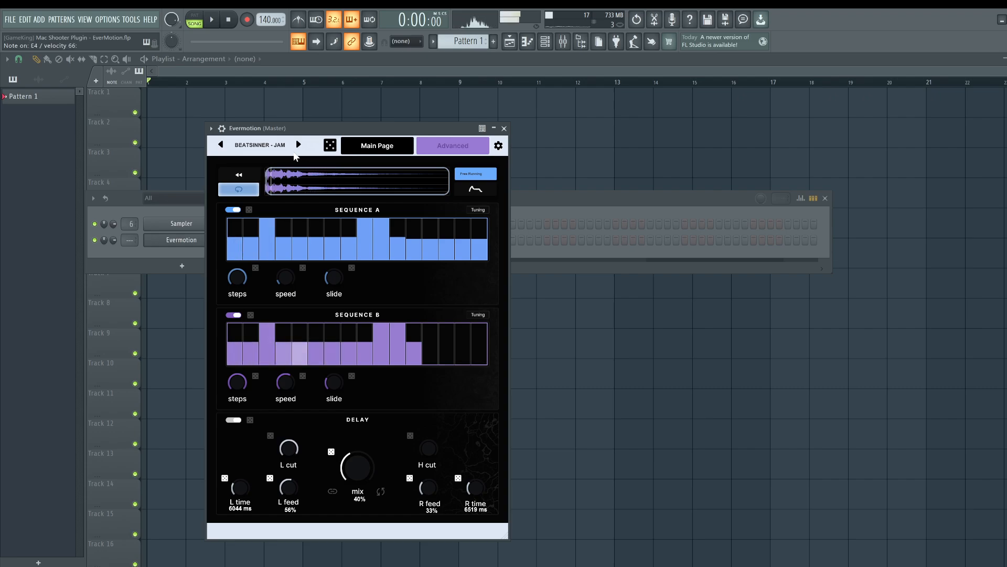
Set Evermotion's delay mix to 0% and turn off Sequence A and Sequence B.
{"action": "left_click_drag", "start_coordinate": [357, 455], "coordinate": [358, 512]}
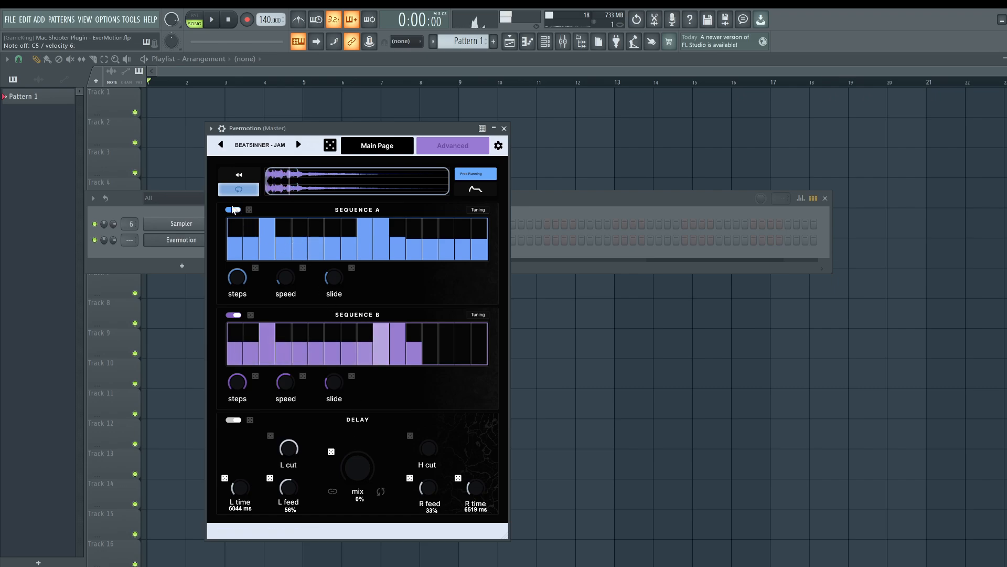
{"action": "left_click", "coordinate": [232, 210]}
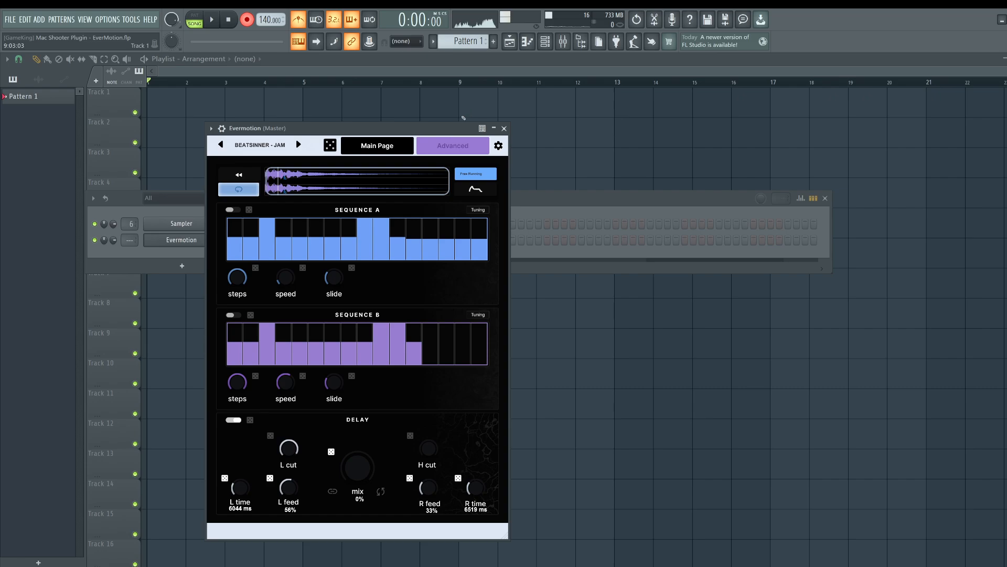
Record a melody of about eight bars with Evermotion into Pattern 1, and close the plugin window.
{"action": "left_click_drag", "start_coordinate": [428, 131], "coordinate": [532, 119]}
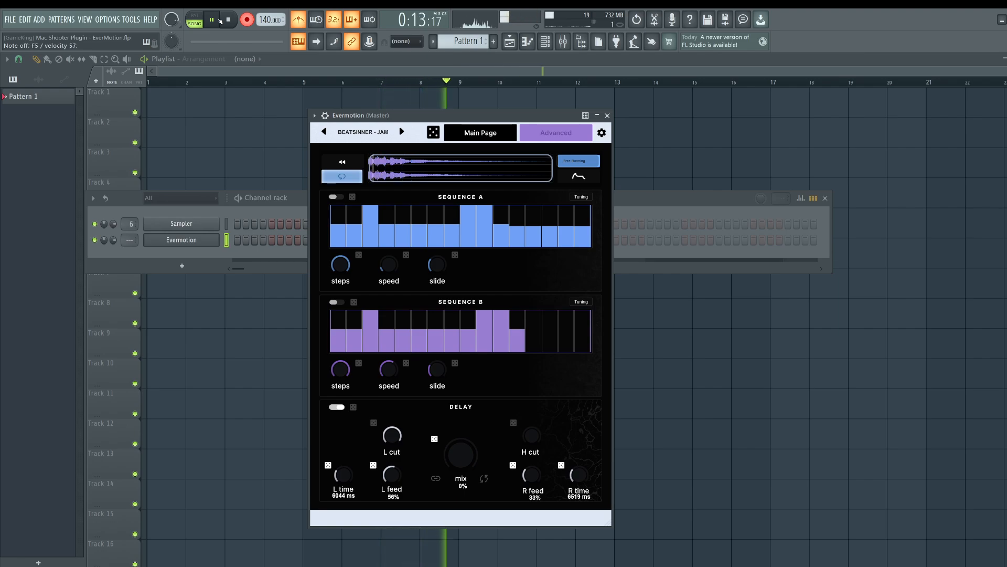
{"action": "left_click", "coordinate": [221, 20]}
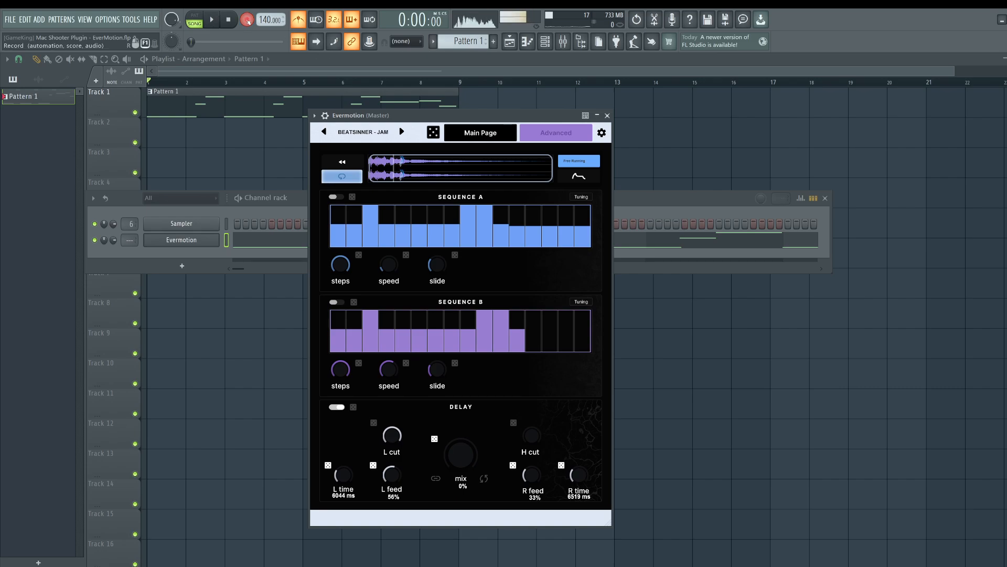
{"action": "left_click", "coordinate": [607, 116]}
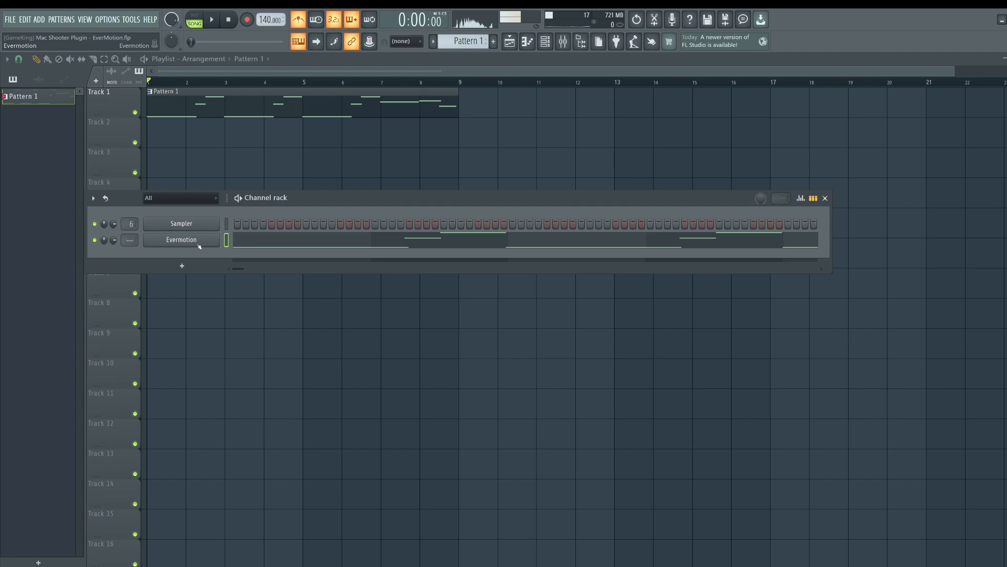
Route the Evermotion channel to mixer track 7 and quantize its recorded notes with the Default template.
{"action": "key", "text": "ctrl+l"}
{"action": "key", "text": "space"}
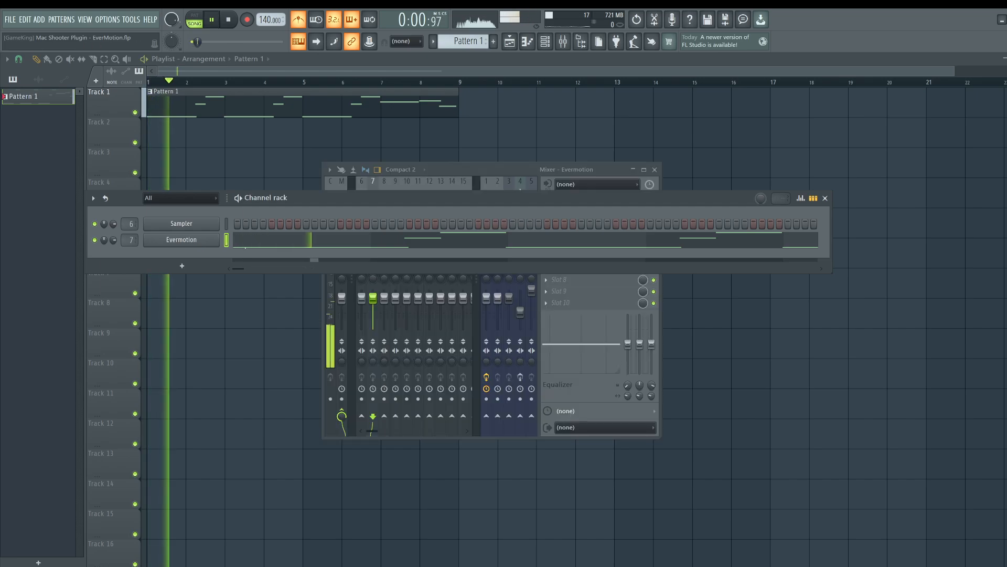
{"action": "left_click", "coordinate": [245, 241]}
{"action": "key", "text": "alt+q"}
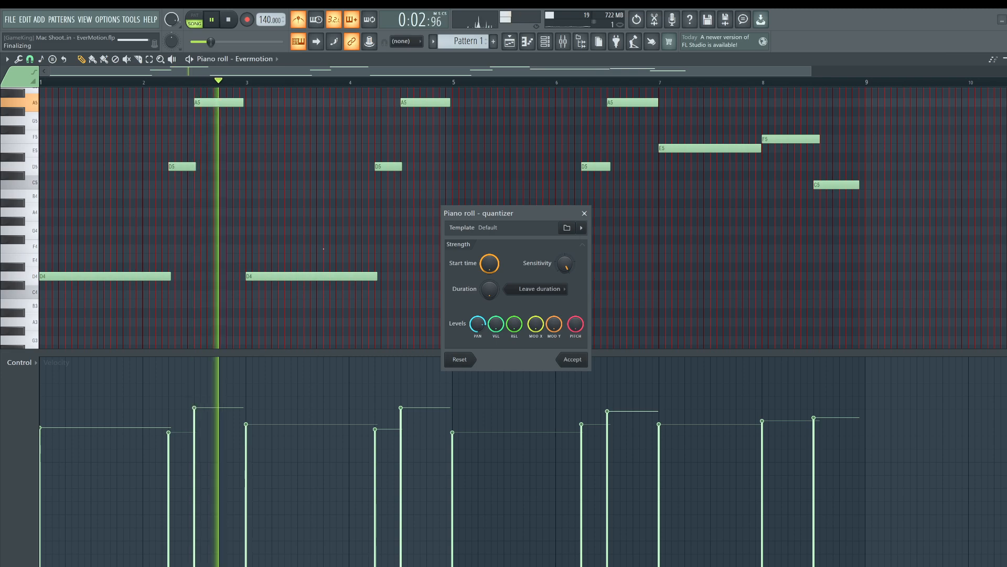
{"action": "left_click", "coordinate": [571, 360]}
Reopen Evermotion, turn on Sequence A and lower its raised steps to about half height, level with the others.
{"action": "left_click", "coordinate": [545, 39]}
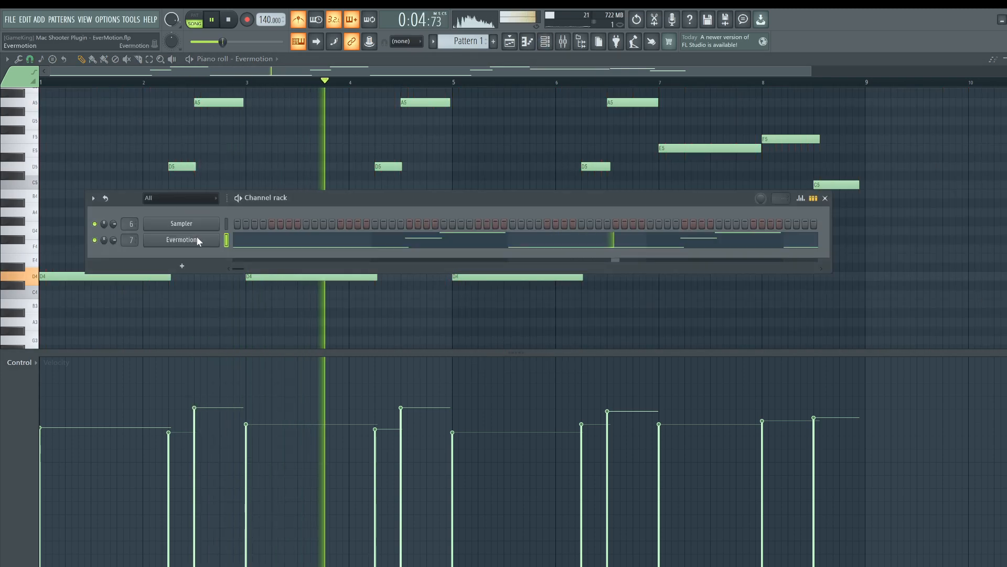
{"action": "left_click", "coordinate": [196, 238]}
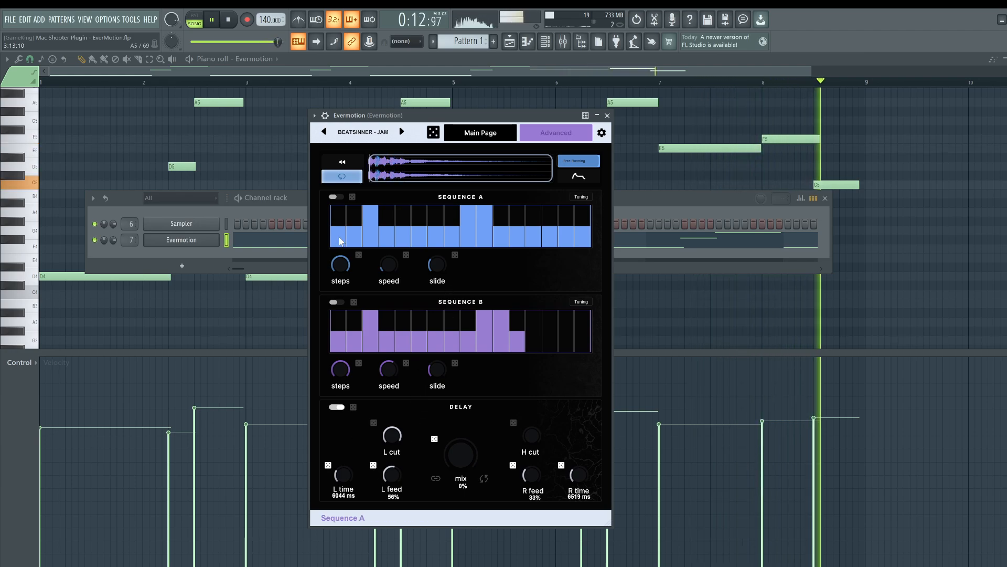
{"action": "left_click", "coordinate": [336, 197]}
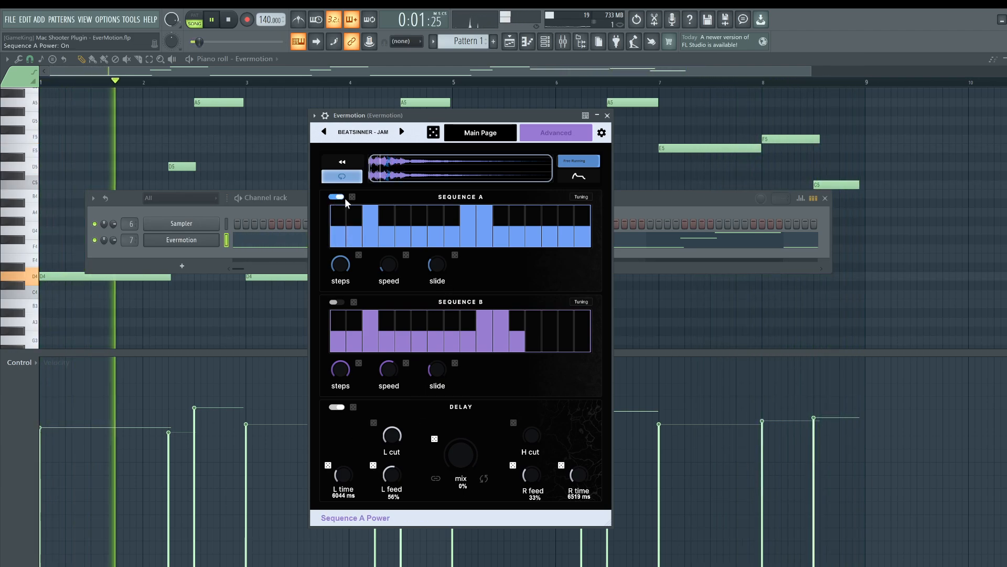
{"action": "left_click", "coordinate": [376, 226]}
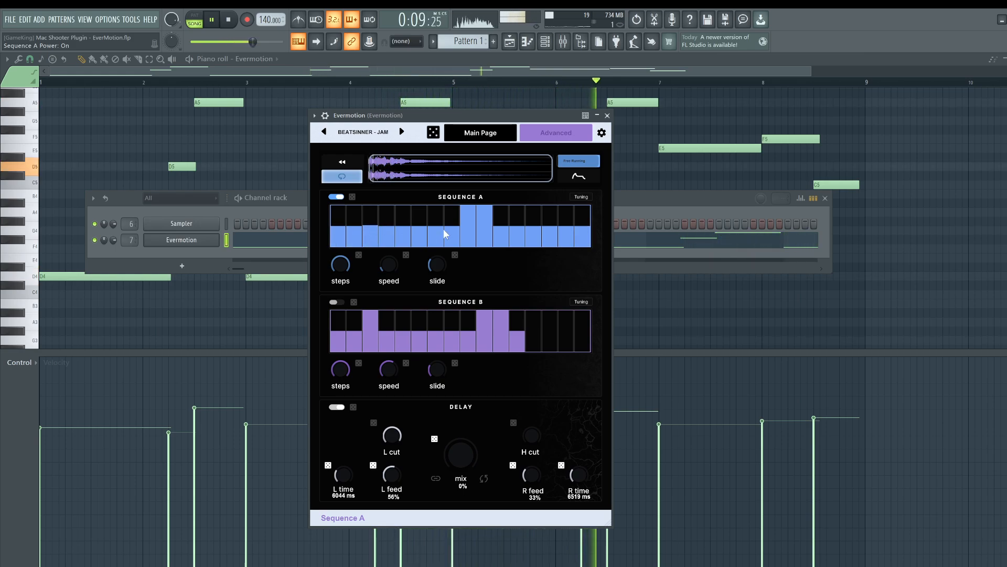
{"action": "left_click", "coordinate": [464, 231]}
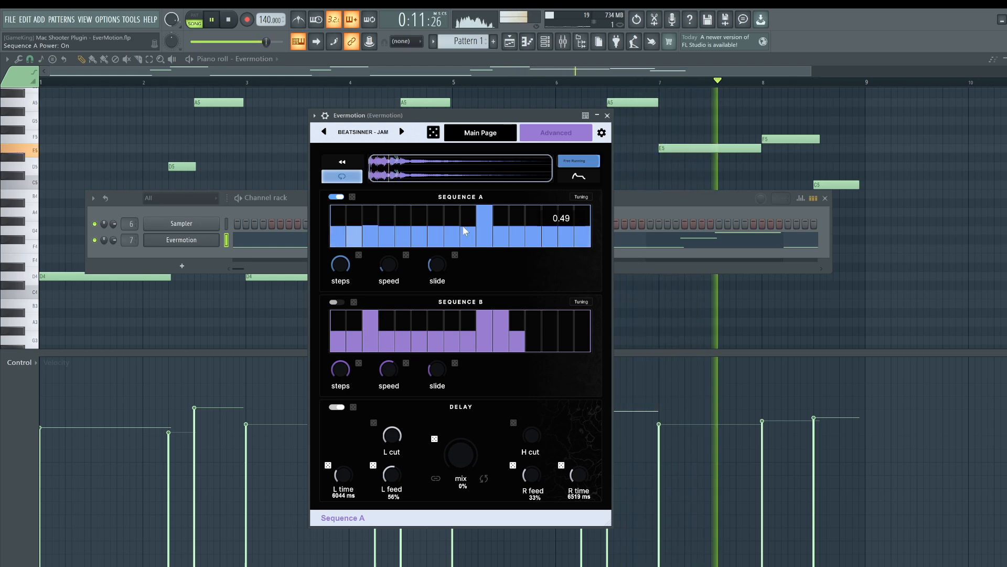
{"action": "left_click", "coordinate": [487, 228]}
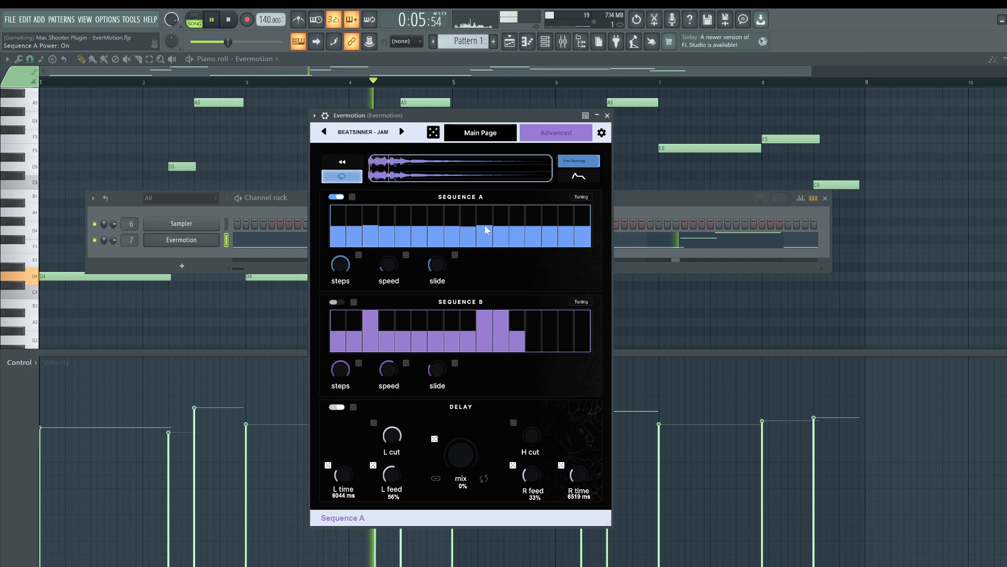
Turn on Sequence B, lower its raised third step to half height and taper its last steps downward.
{"action": "left_click", "coordinate": [338, 301]}
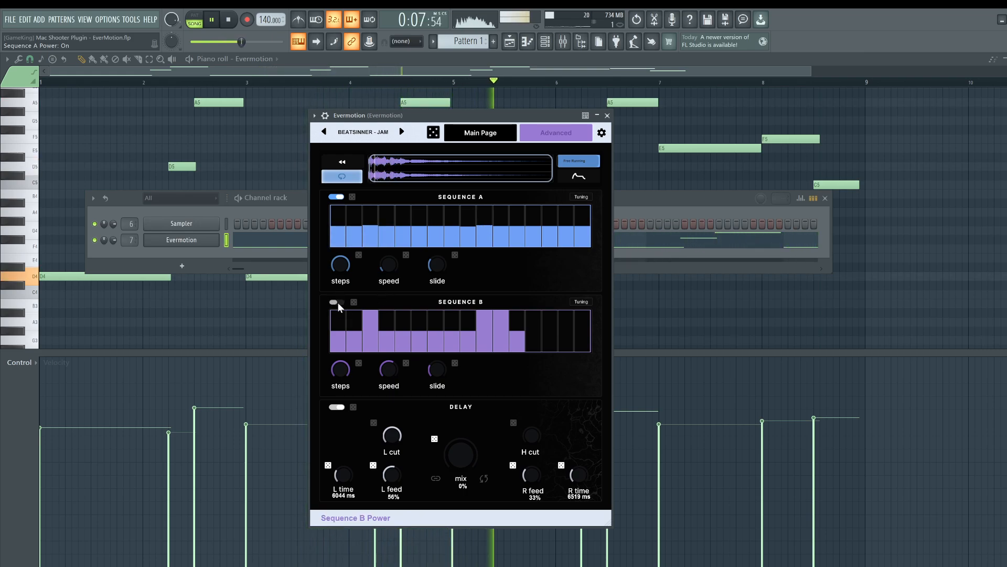
{"action": "left_click", "coordinate": [337, 302]}
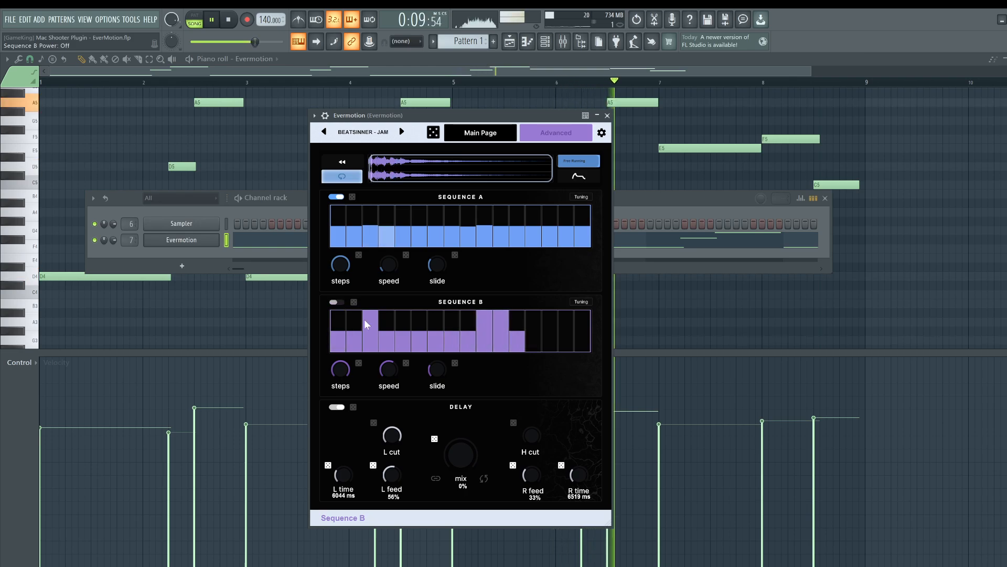
{"action": "left_click", "coordinate": [337, 302]}
{"action": "left_click", "coordinate": [373, 329]}
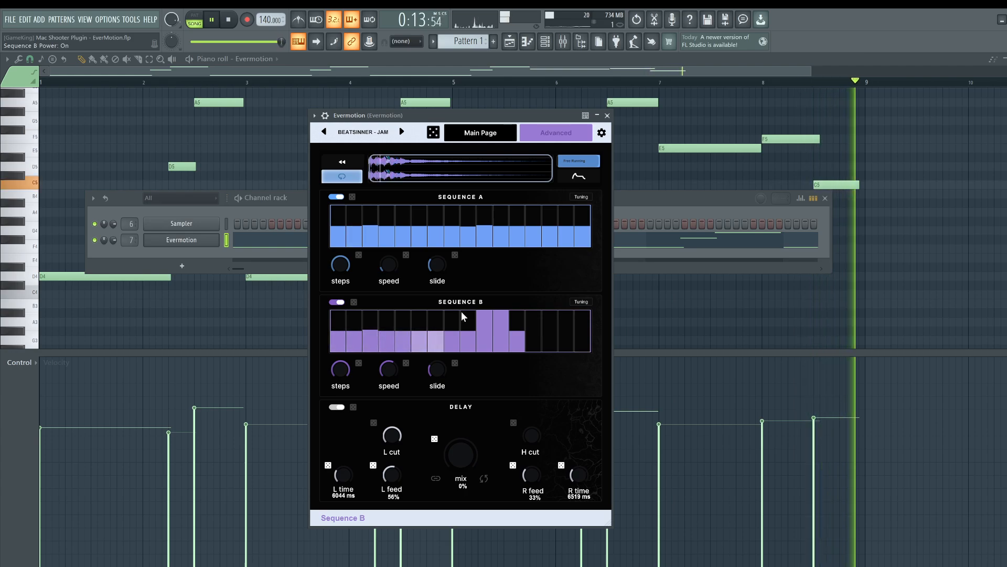
{"action": "left_click", "coordinate": [484, 332]}
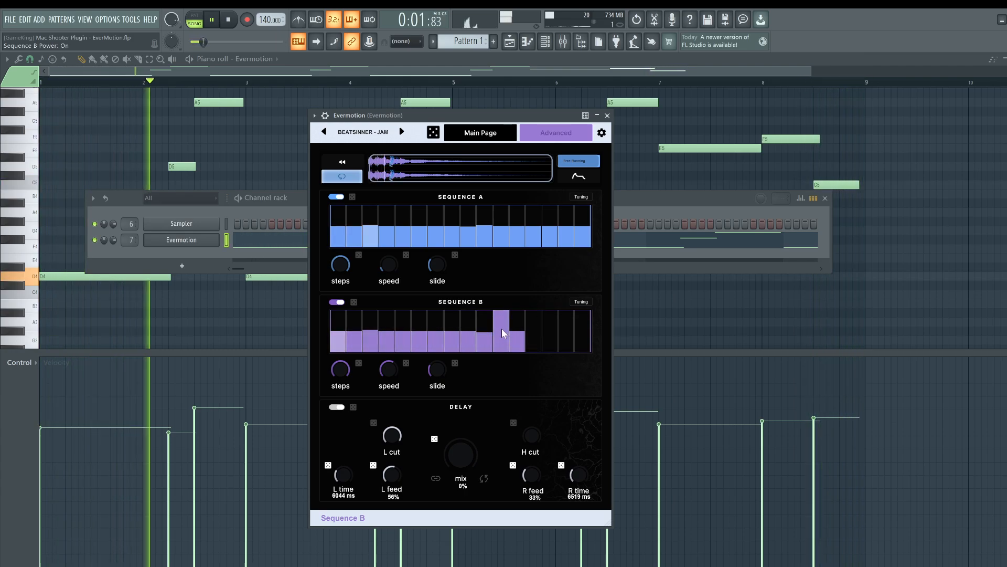
{"action": "left_click_drag", "start_coordinate": [517, 336], "coordinate": [524, 351]}
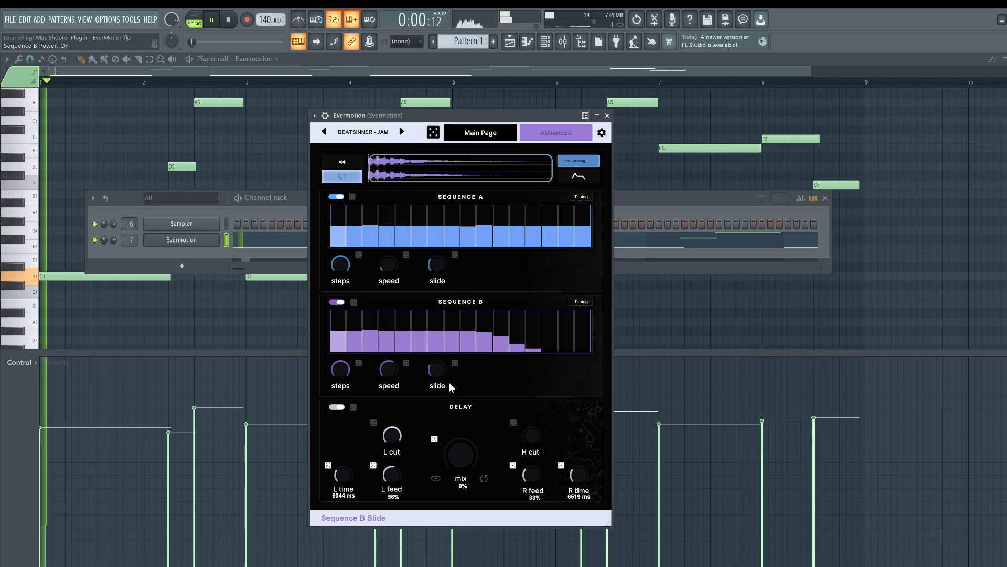
Set the delay mix to 55% and switch Evermotion to its Main Page.
{"action": "left_click_drag", "start_coordinate": [462, 475], "coordinate": [434, 361]}
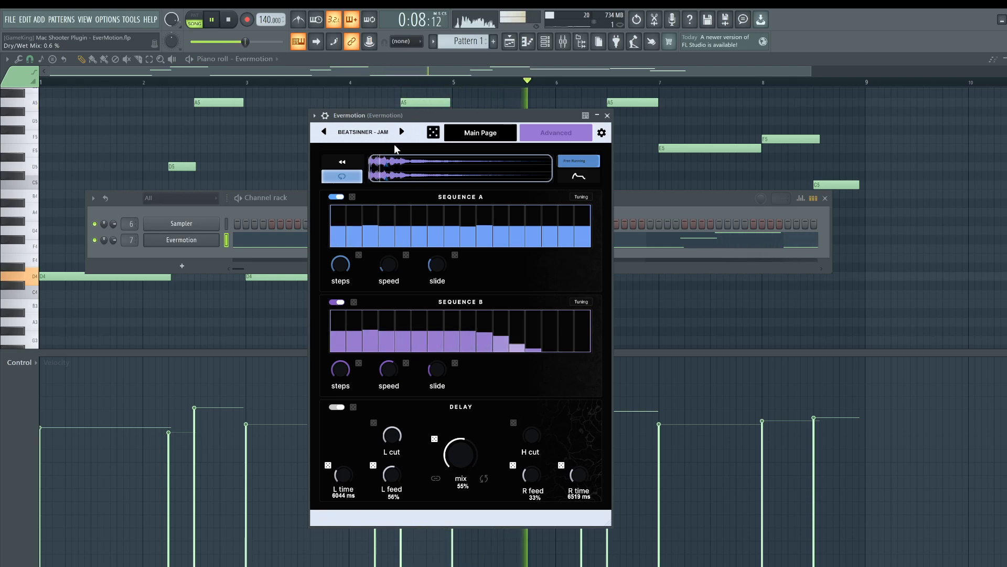
{"action": "left_click", "coordinate": [483, 134]}
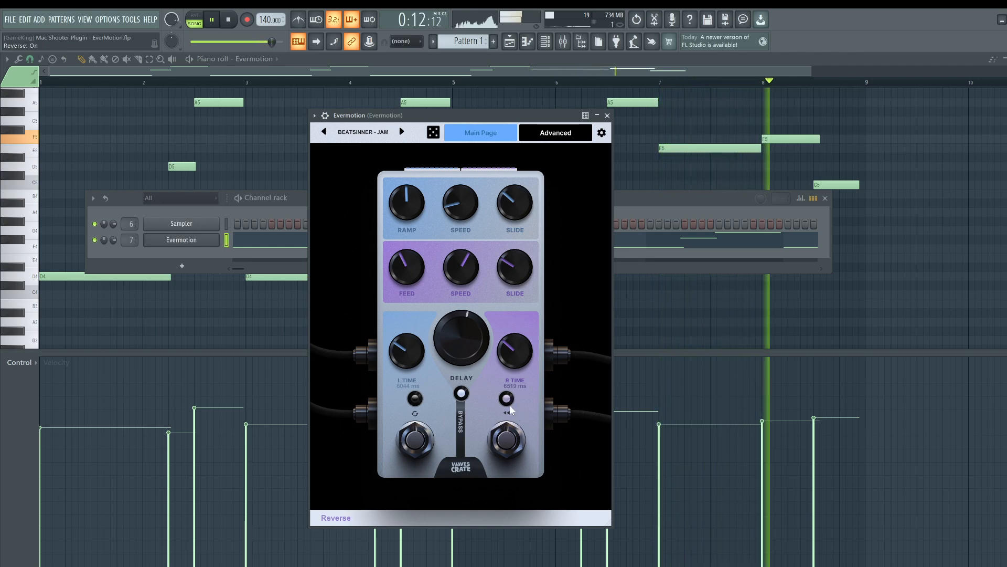
Try the Reverse effect, toggling the delay bypass to compare the sound.
{"action": "left_click", "coordinate": [510, 439]}
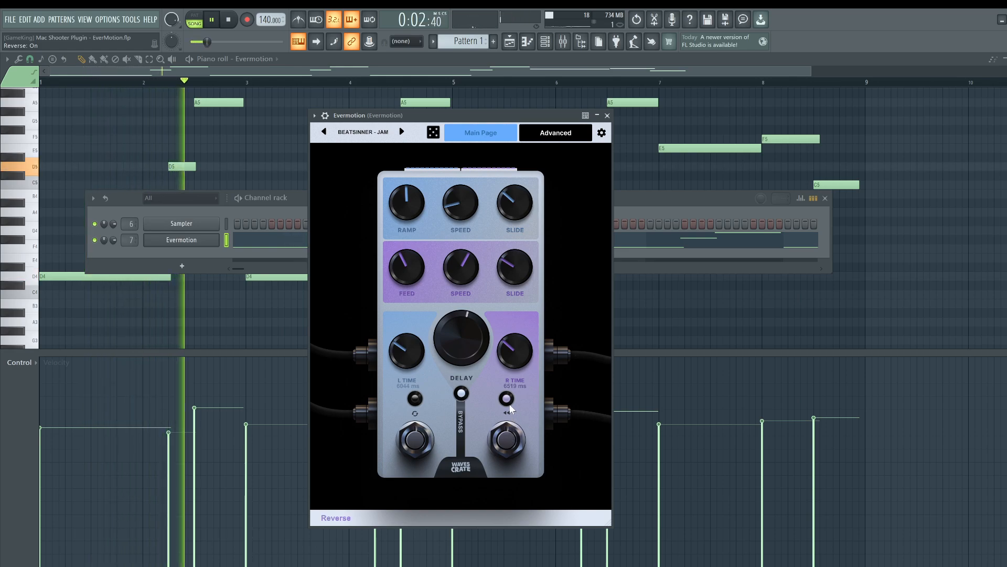
{"action": "left_click", "coordinate": [461, 395]}
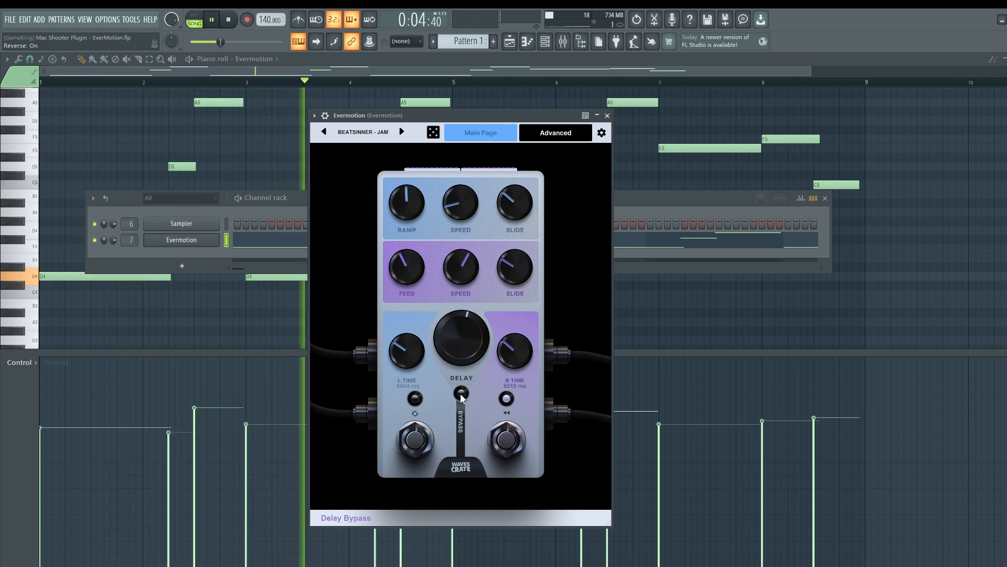
{"action": "left_click", "coordinate": [507, 399]}
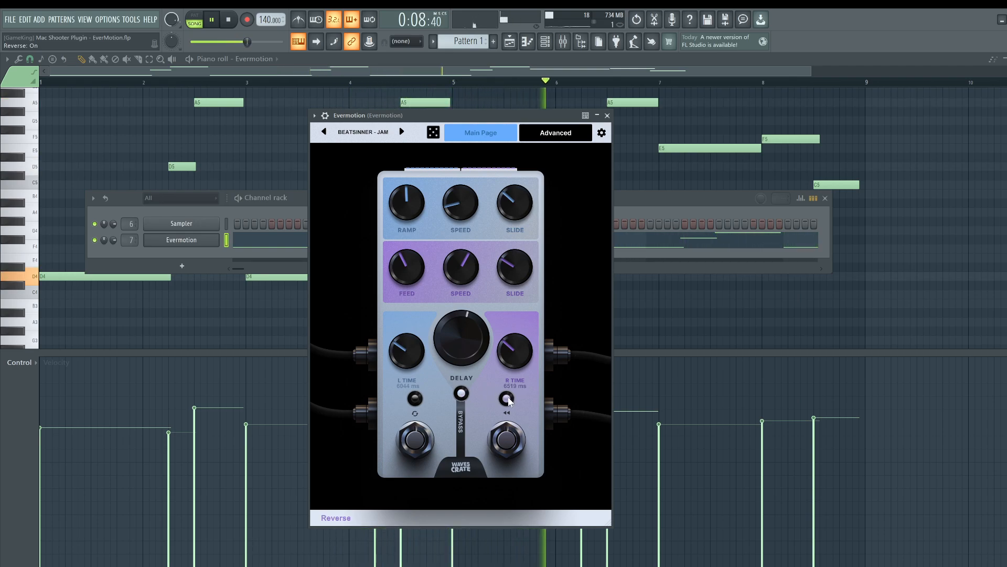
Toggle the delay's tempo sync on and back off, stop playback and close the Evermotion window.
{"action": "left_click", "coordinate": [415, 400]}
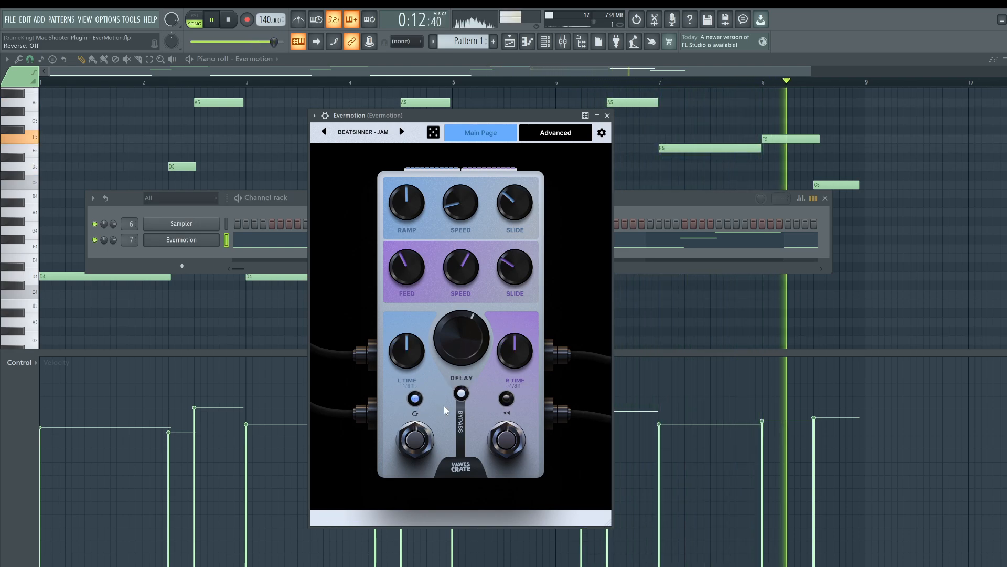
{"action": "left_click", "coordinate": [415, 400]}
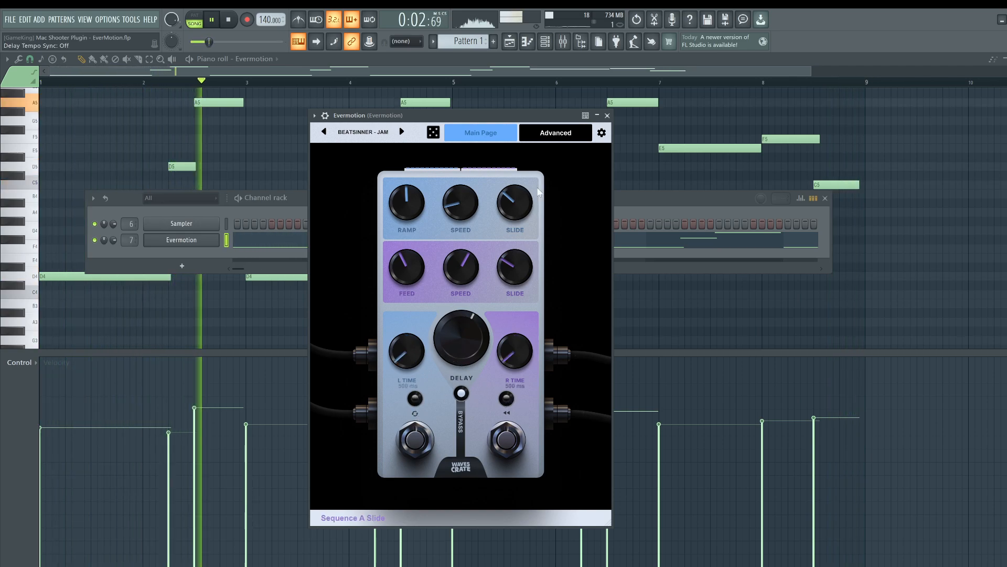
{"action": "left_click", "coordinate": [607, 115]}
{"action": "key", "text": "space"}
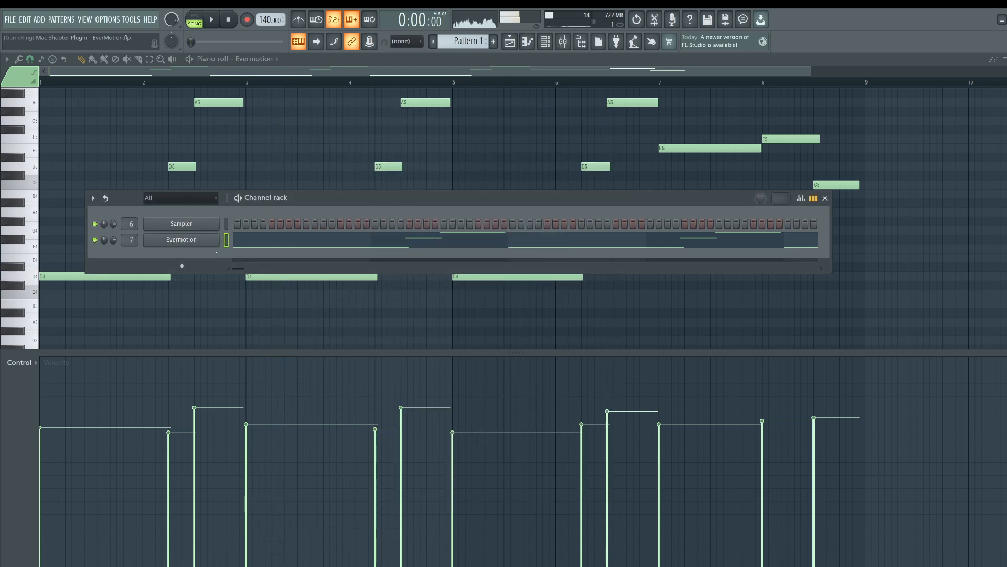
Add a second Evermotion channel and show its Advanced page.
{"action": "left_click", "coordinate": [200, 269]}
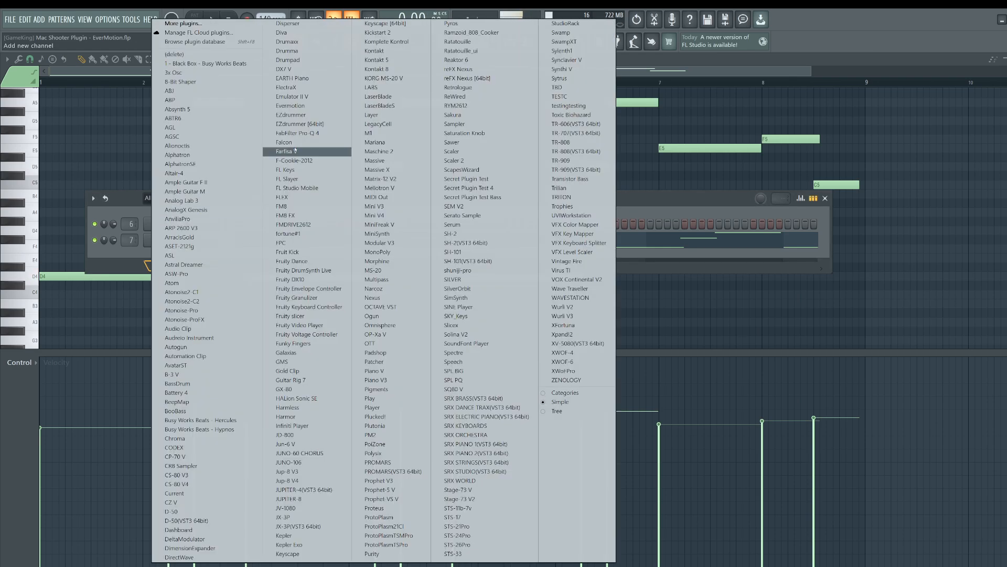
{"action": "left_click", "coordinate": [298, 106]}
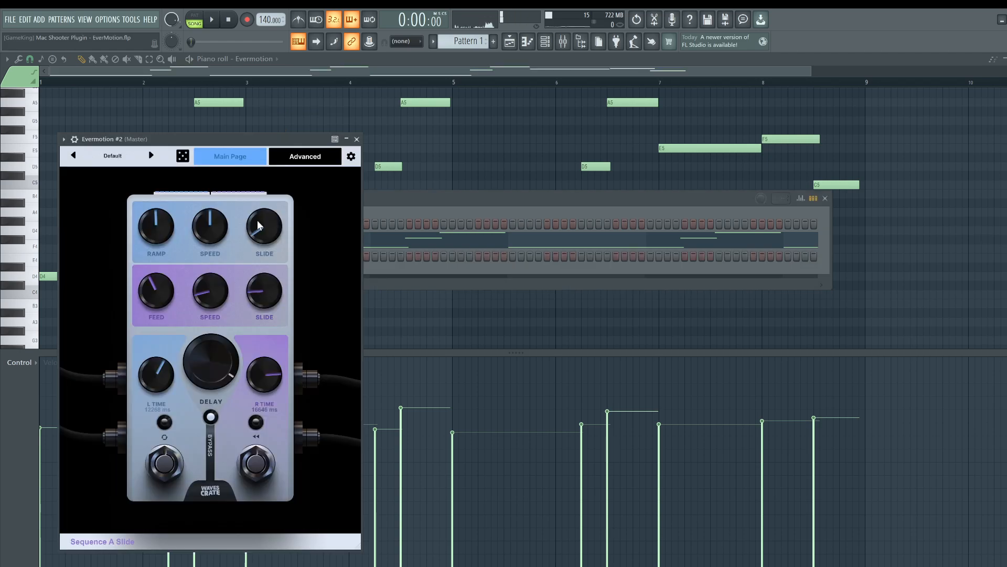
{"action": "left_click", "coordinate": [305, 156]}
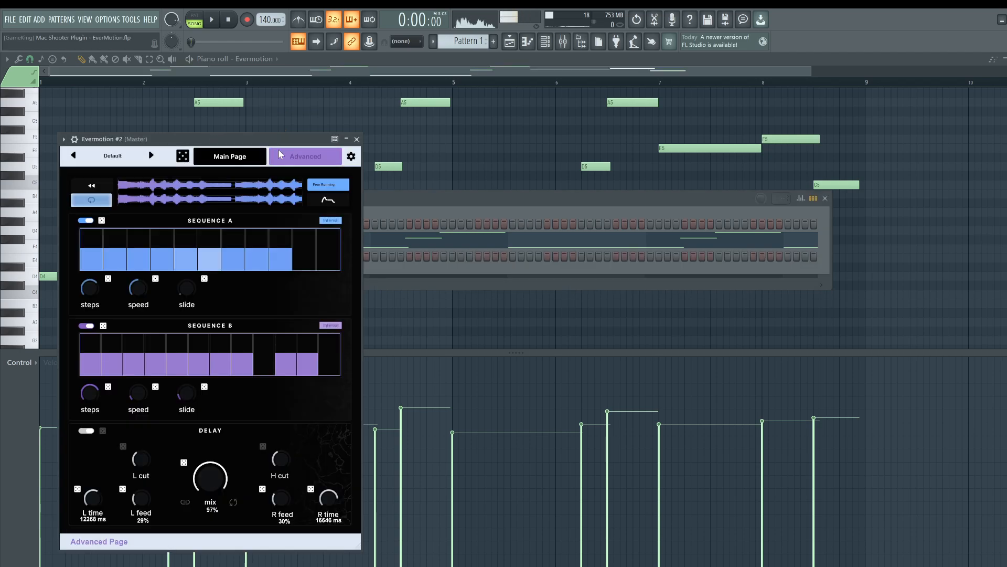
Browse Friend Sounds to Busy Works Beats, Vintage Fire (Sounds Booster Pack), and preview the Bass - 2- Deep (D Note) sample.
{"action": "left_click", "coordinate": [581, 42]}
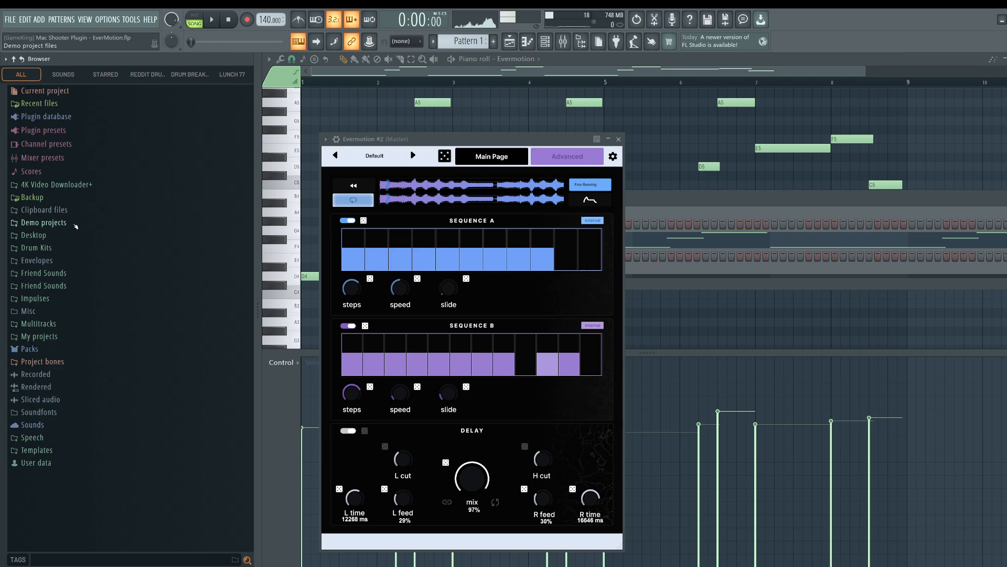
{"action": "left_click", "coordinate": [49, 273]}
{"action": "left_click", "coordinate": [58, 298]}
{"action": "left_click", "coordinate": [80, 337]}
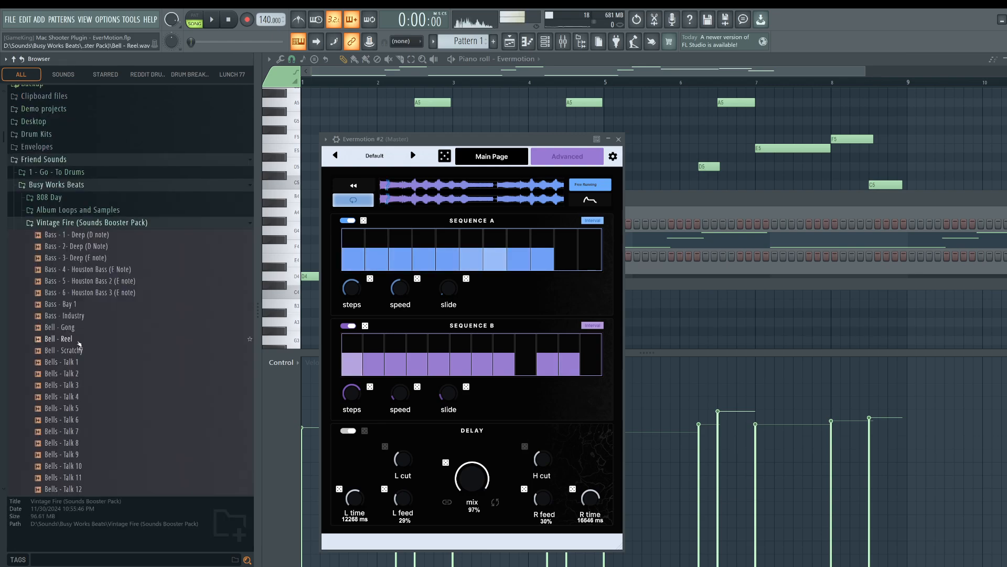
{"action": "left_click", "coordinate": [80, 246]}
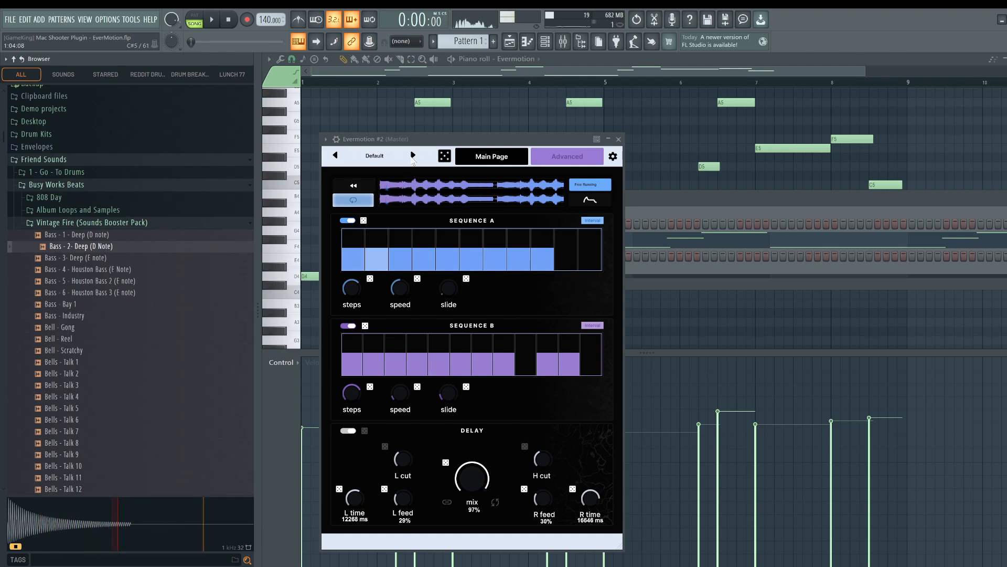
Step through the Evermotion #2 presets to MAHDI - PLUCKS and close the plugin window.
{"action": "left_click", "coordinate": [413, 156]}
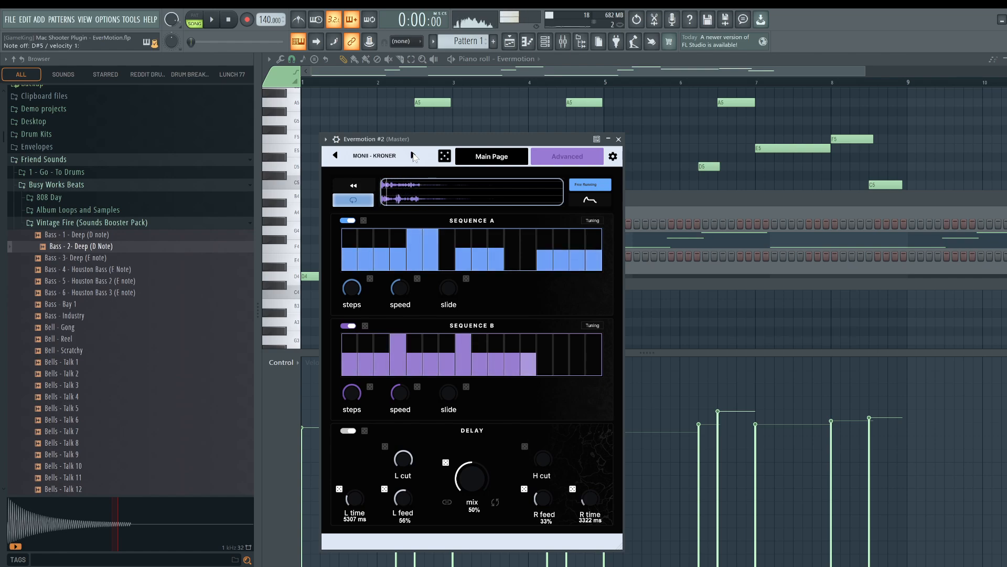
{"action": "left_click", "coordinate": [413, 156]}
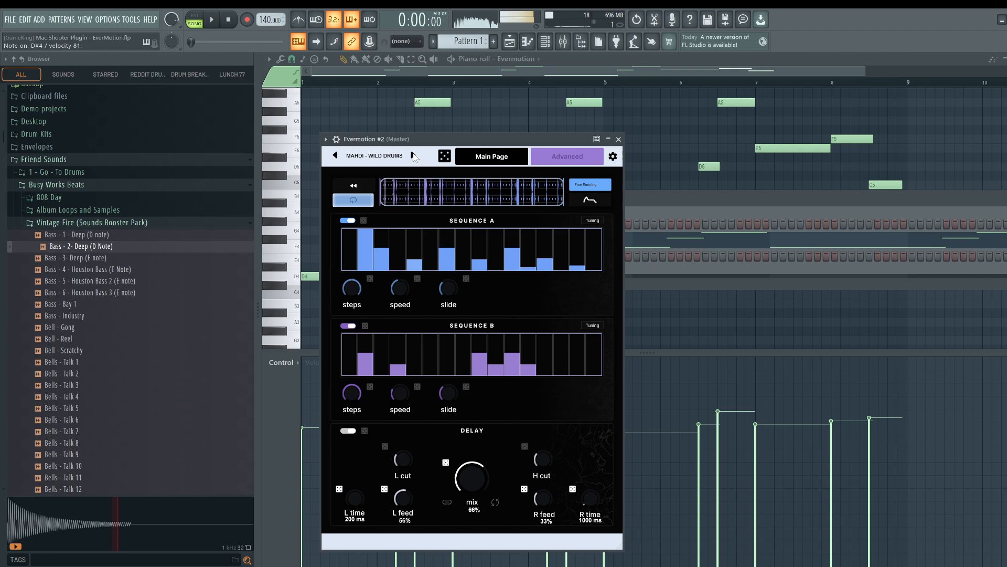
{"action": "left_click", "coordinate": [413, 156]}
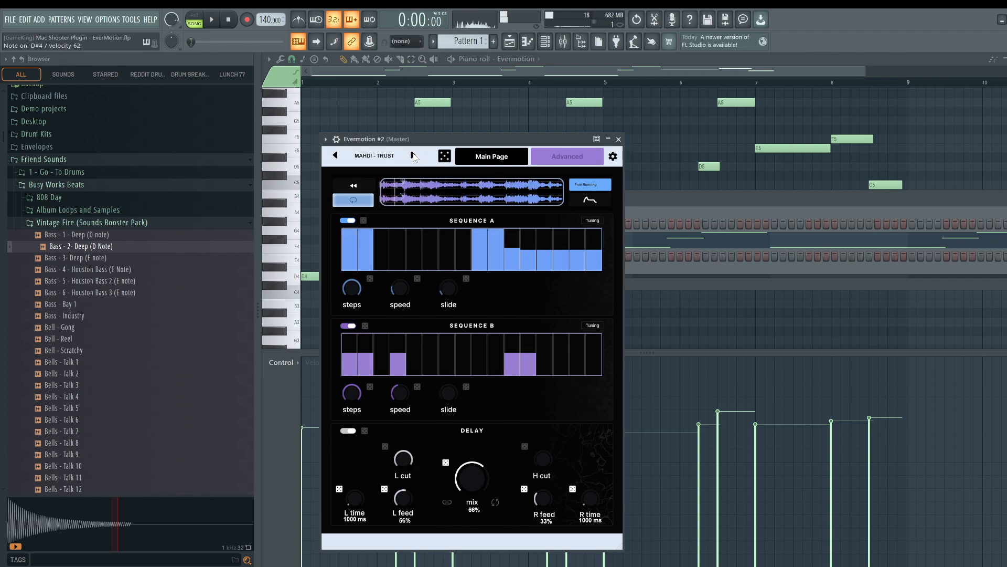
{"action": "left_click", "coordinate": [414, 156]}
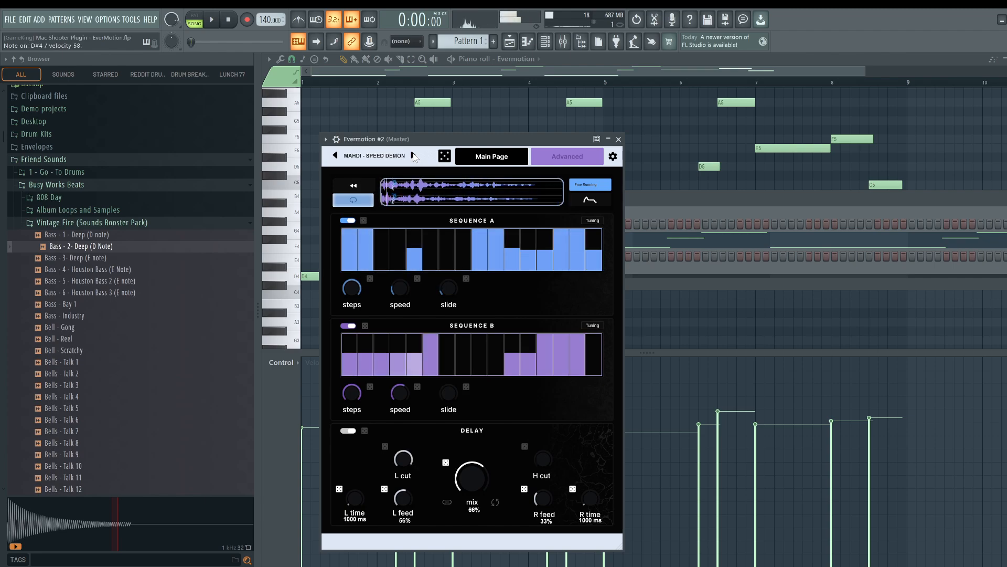
{"action": "left_click", "coordinate": [413, 156]}
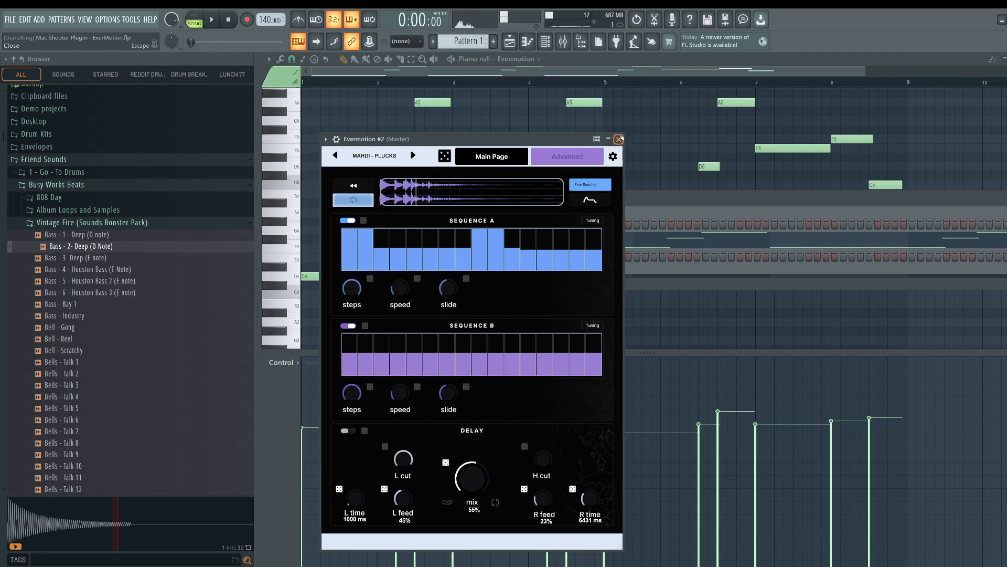
{"action": "left_click", "coordinate": [619, 139]}
Add two consecutive four-bar D#4 notes for Evermotion #2 from bar 1 to bar 9 and play the pattern.
{"action": "key", "text": "space"}
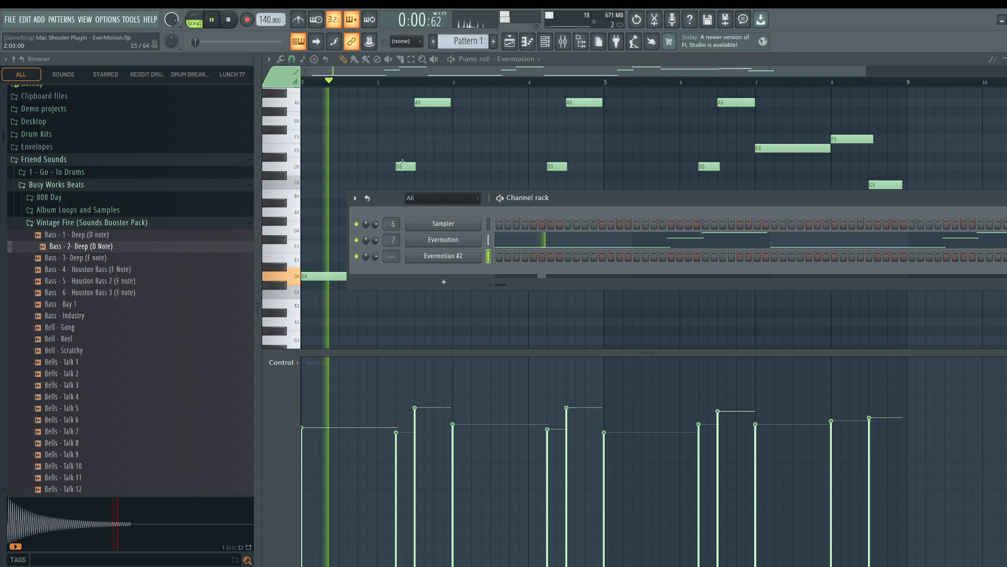
{"action": "right_click", "coordinate": [450, 257]}
{"action": "left_click", "coordinate": [501, 254]}
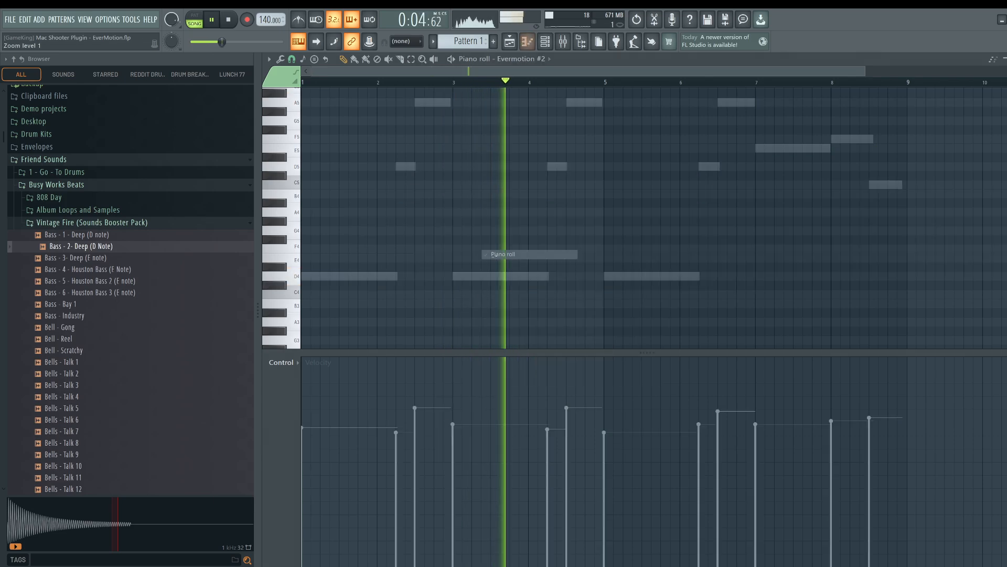
{"action": "key", "text": "space"}
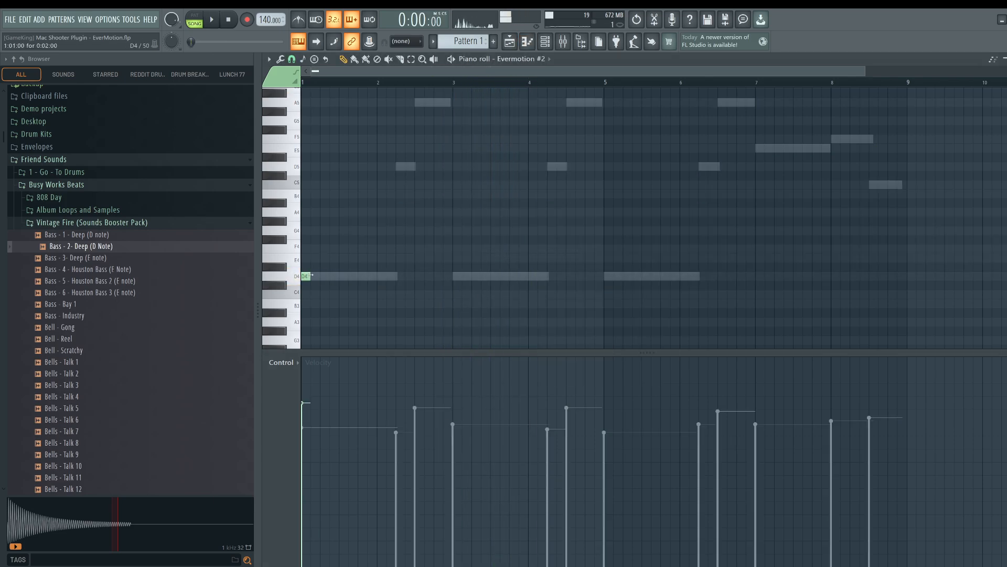
{"action": "left_click_drag", "start_coordinate": [310, 275], "coordinate": [607, 261]}
{"action": "key", "text": "space"}
{"action": "key", "text": "space"}
{"action": "key", "text": "space"}
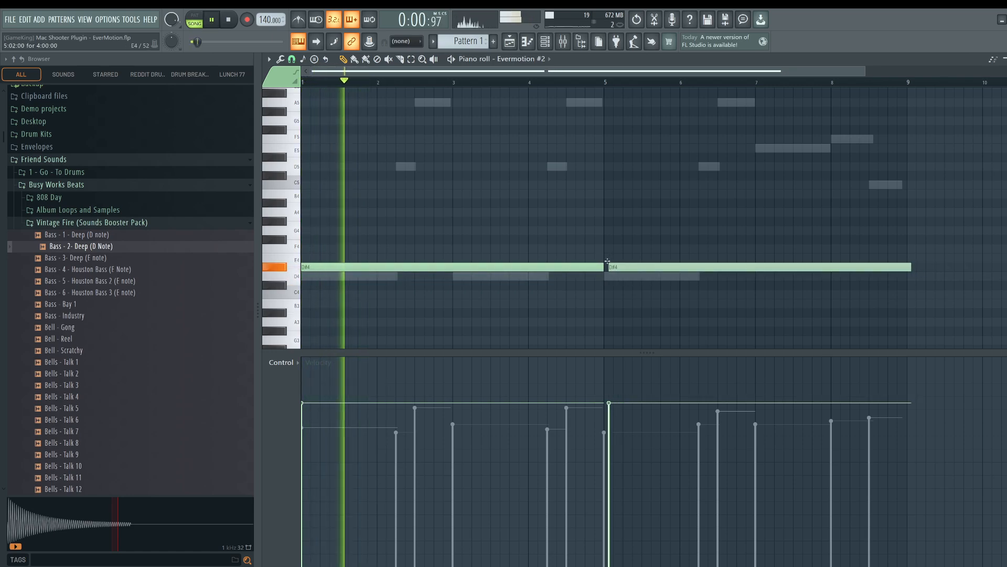
Show the channel rack, check the Evermotion #2 sequences during playback, stop the song and close the plugin window.
{"action": "key", "text": "F6"}
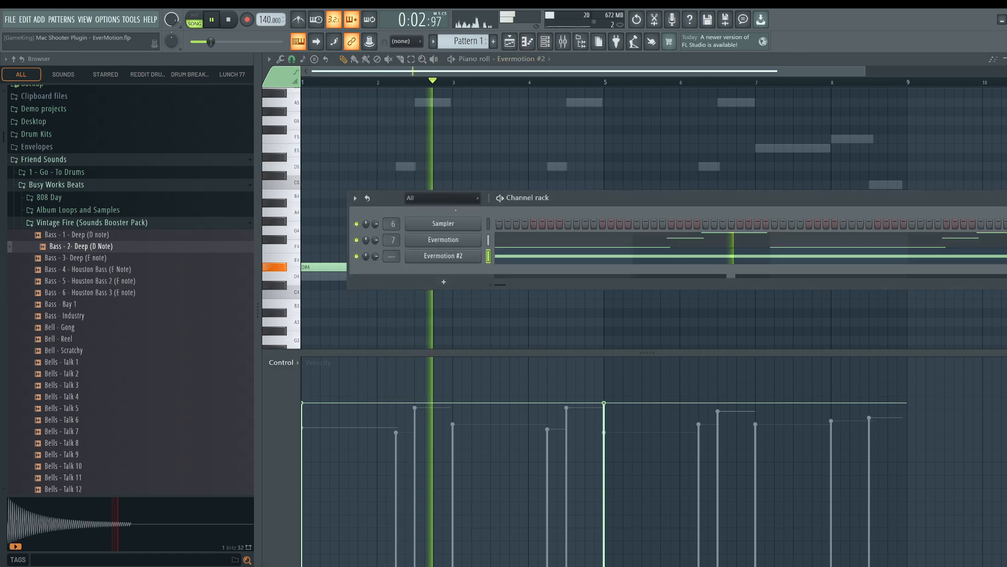
{"action": "left_click", "coordinate": [426, 255]}
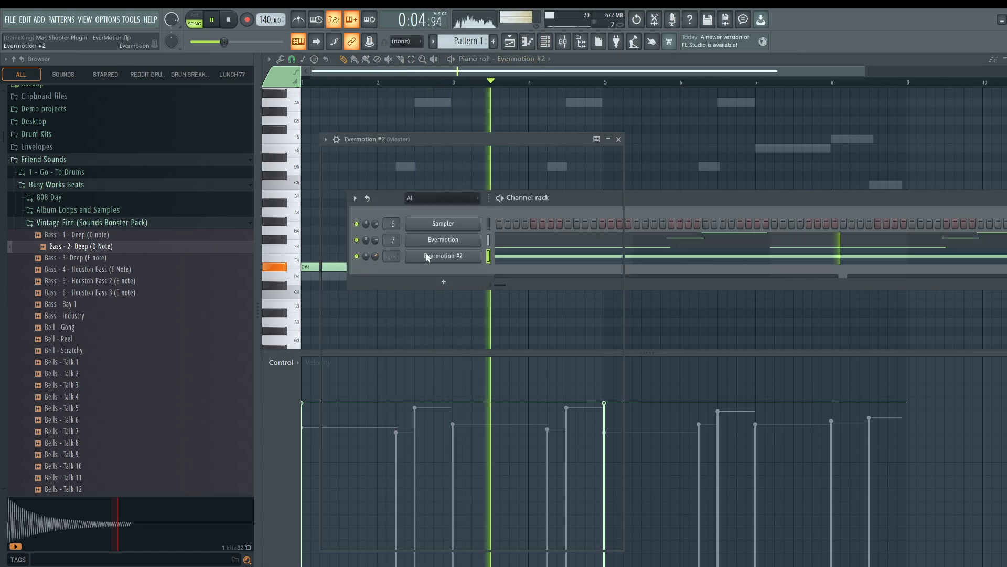
{"action": "key", "text": "space"}
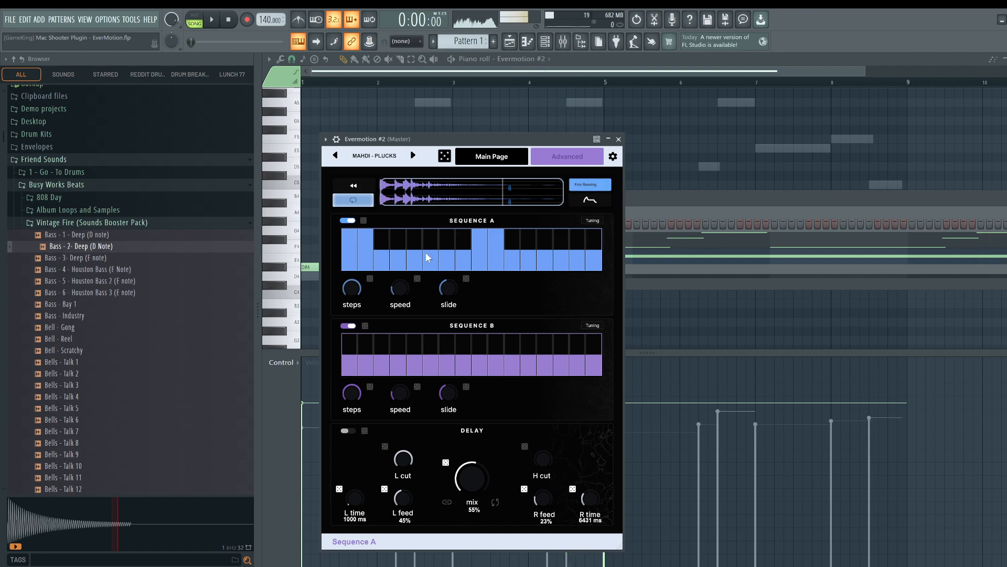
{"action": "left_click", "coordinate": [619, 139]}
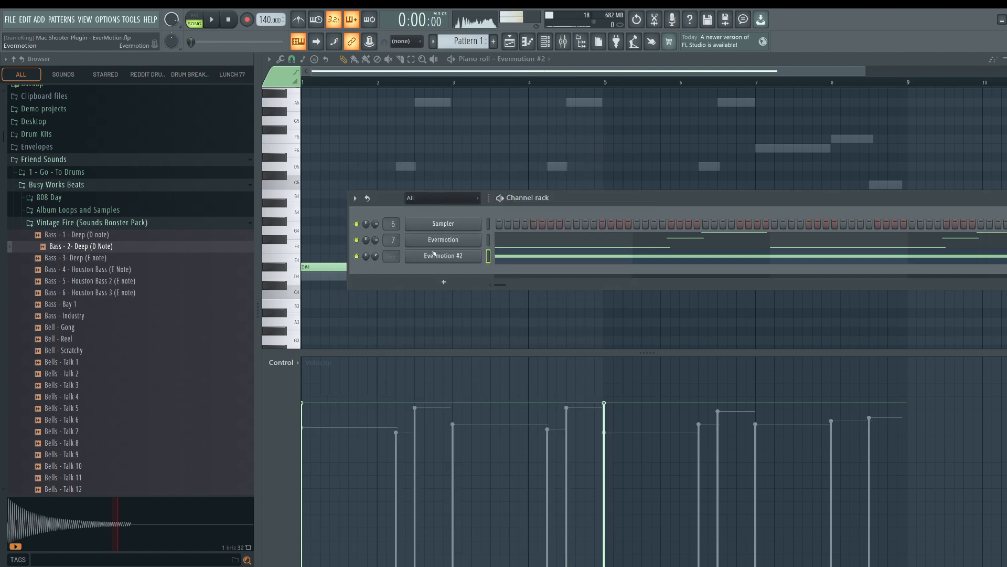
Add a third Evermotion channel and view its settings before returning to the Main Page.
{"action": "left_click", "coordinate": [444, 280]}
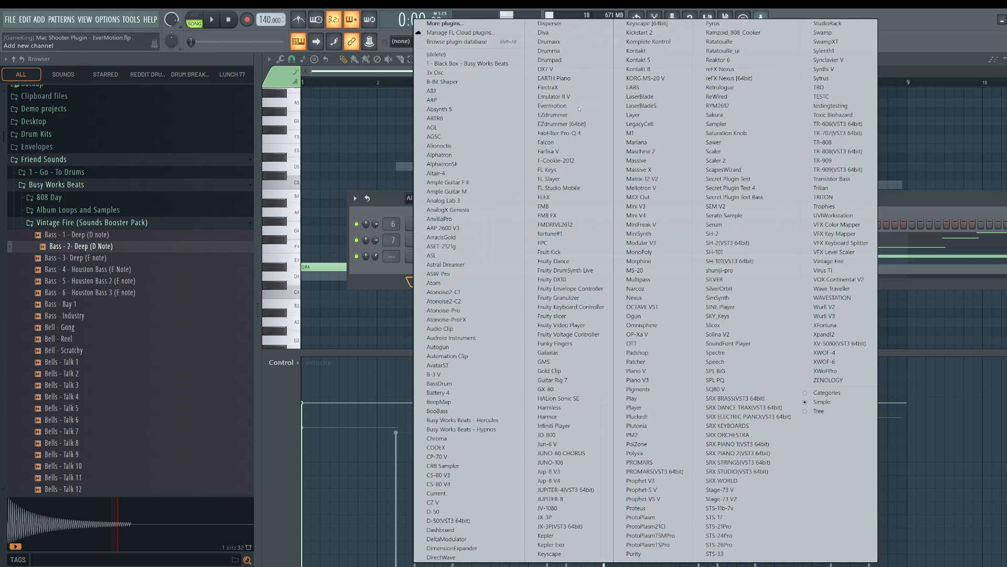
{"action": "left_click", "coordinate": [574, 106]}
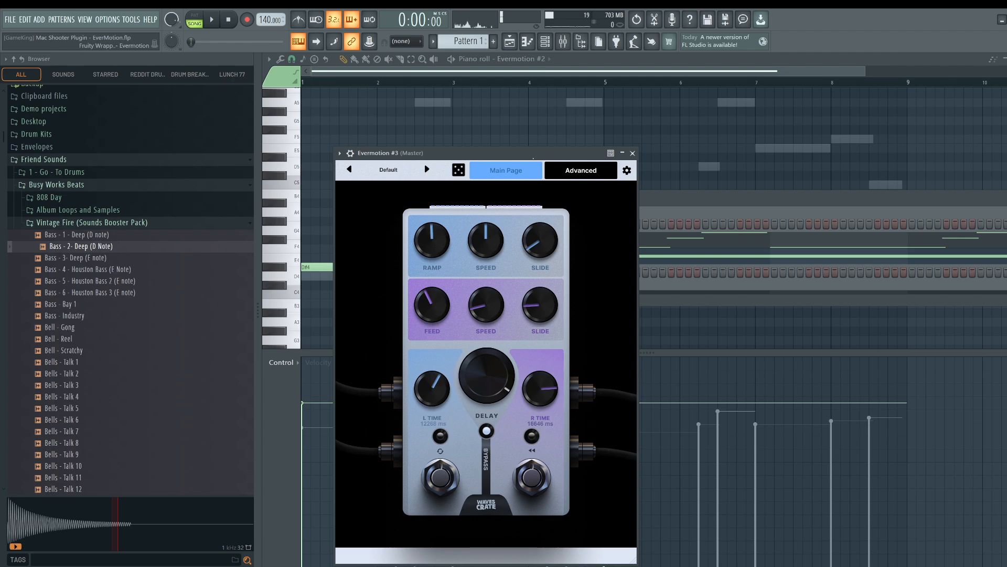
{"action": "left_click", "coordinate": [627, 171]}
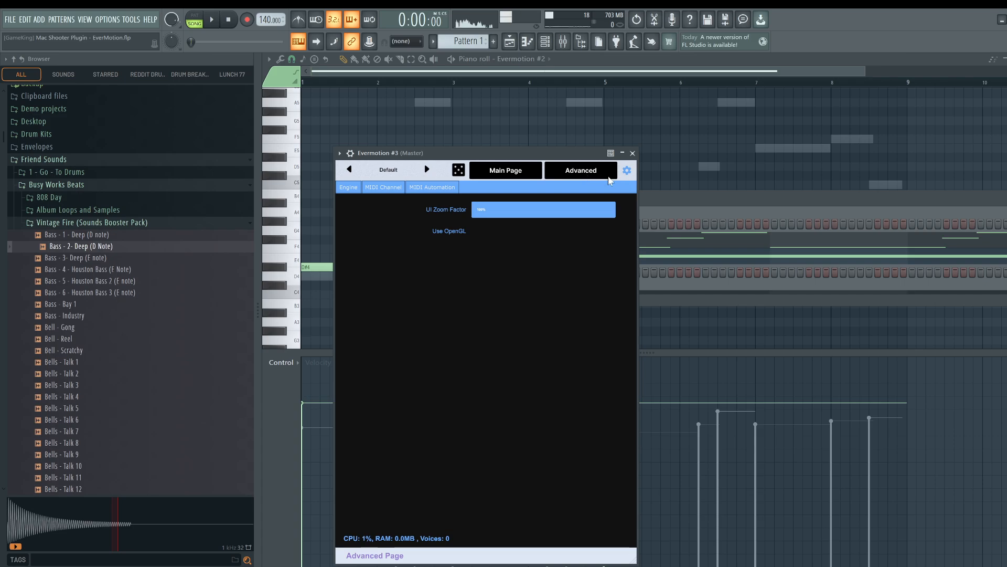
{"action": "left_click", "coordinate": [493, 169]}
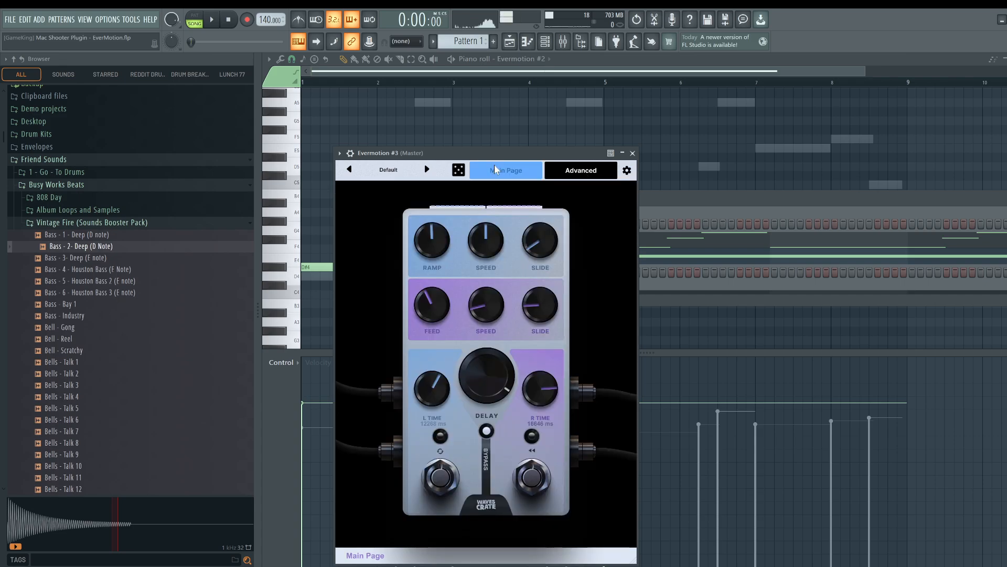
Look through the Evermotion #3 preset list and its import and export options, and return to the Main Page.
{"action": "left_click", "coordinate": [415, 173]}
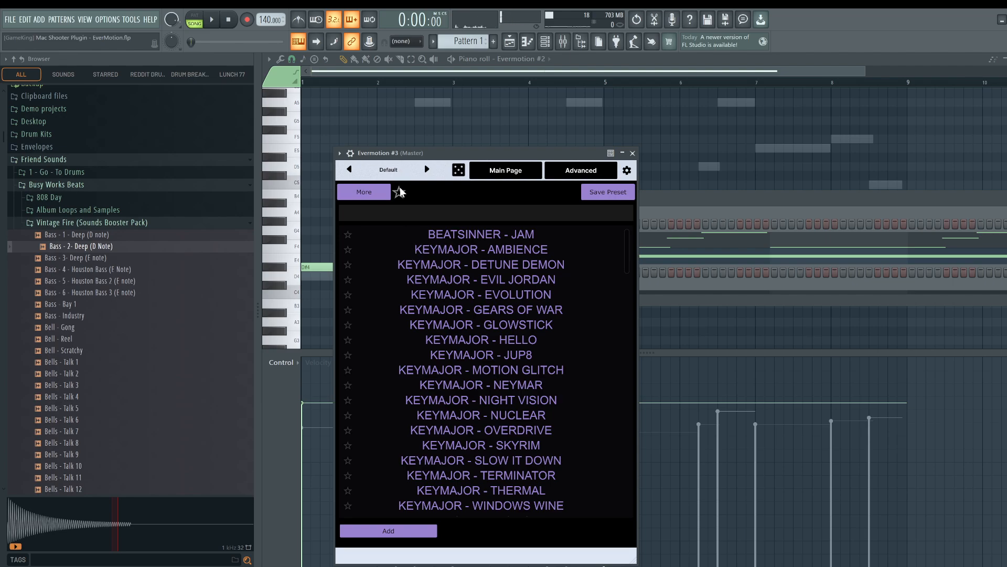
{"action": "scroll", "coordinate": [517, 382], "scroll_direction": "down", "scroll_amount": 20}
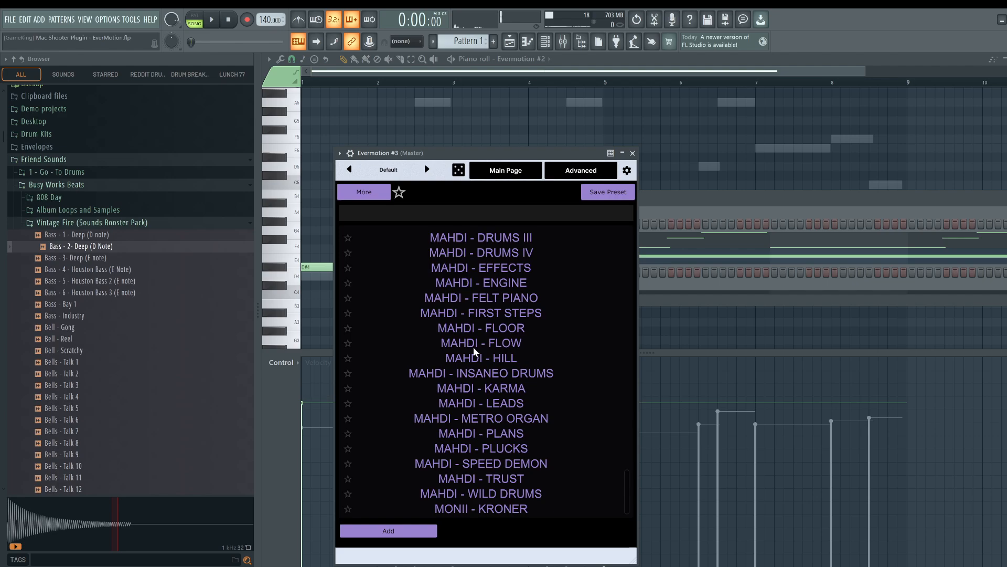
{"action": "scroll", "coordinate": [470, 376], "scroll_direction": "up", "scroll_amount": 20}
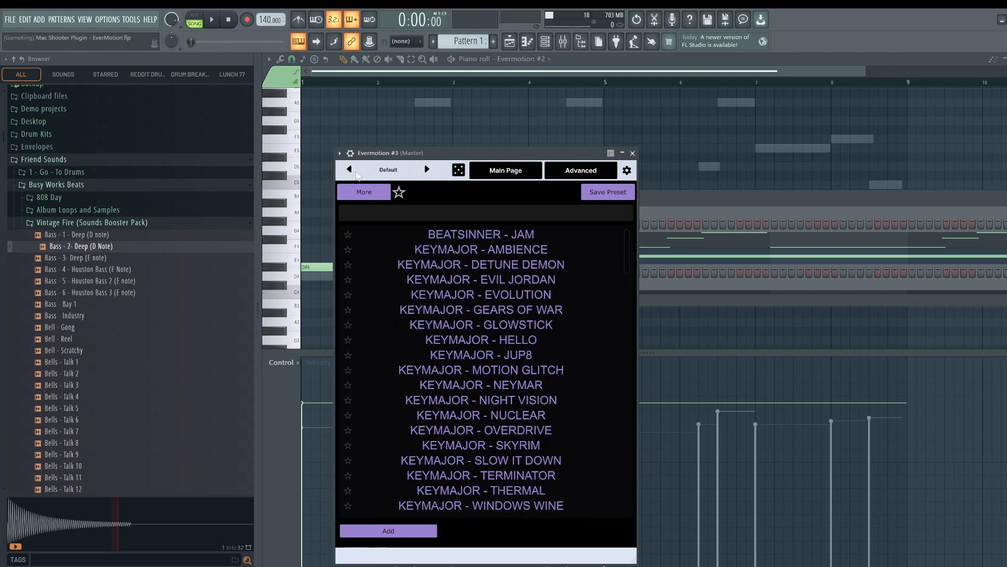
{"action": "left_click", "coordinate": [361, 191]}
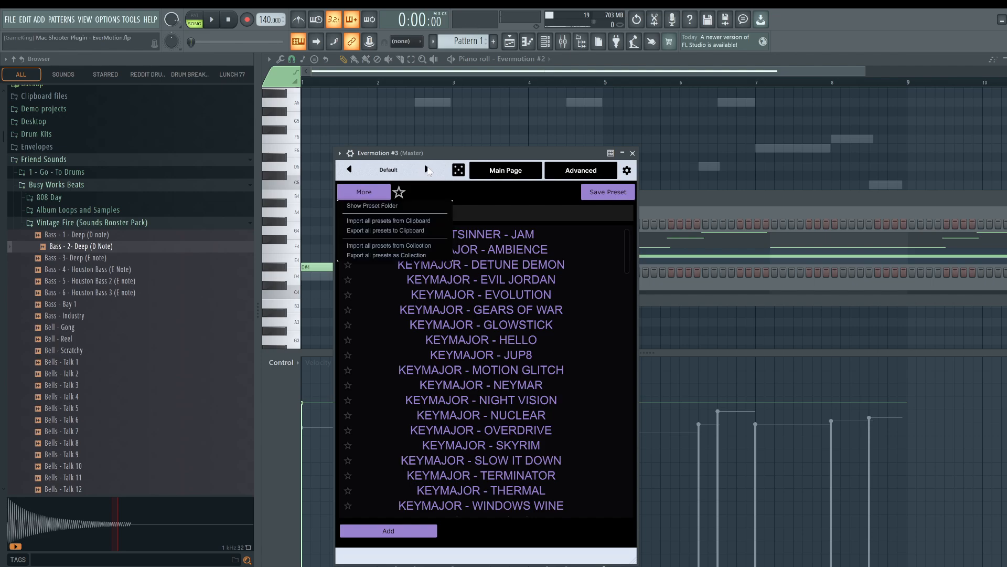
{"action": "left_click", "coordinate": [364, 190]}
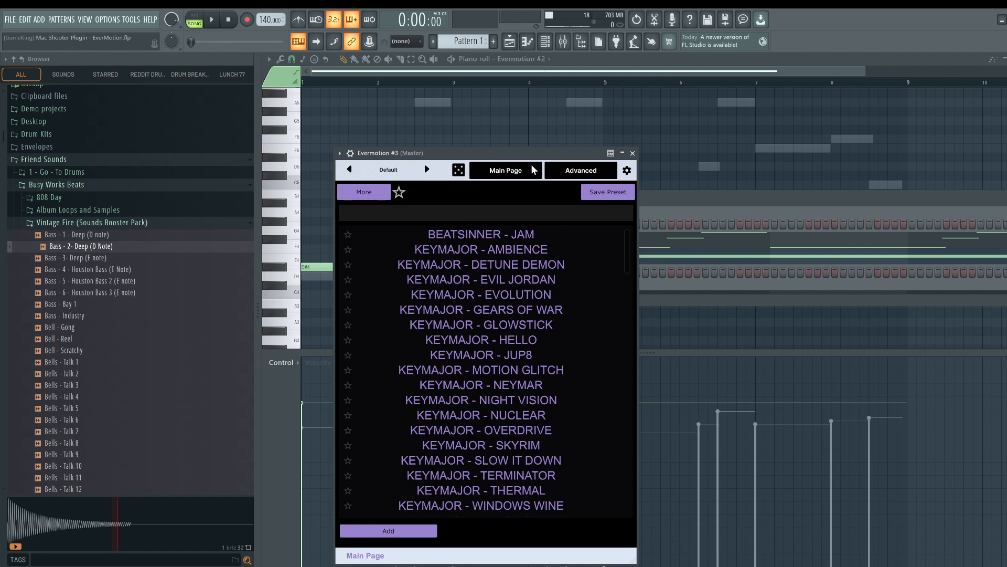
{"action": "left_click", "coordinate": [516, 176]}
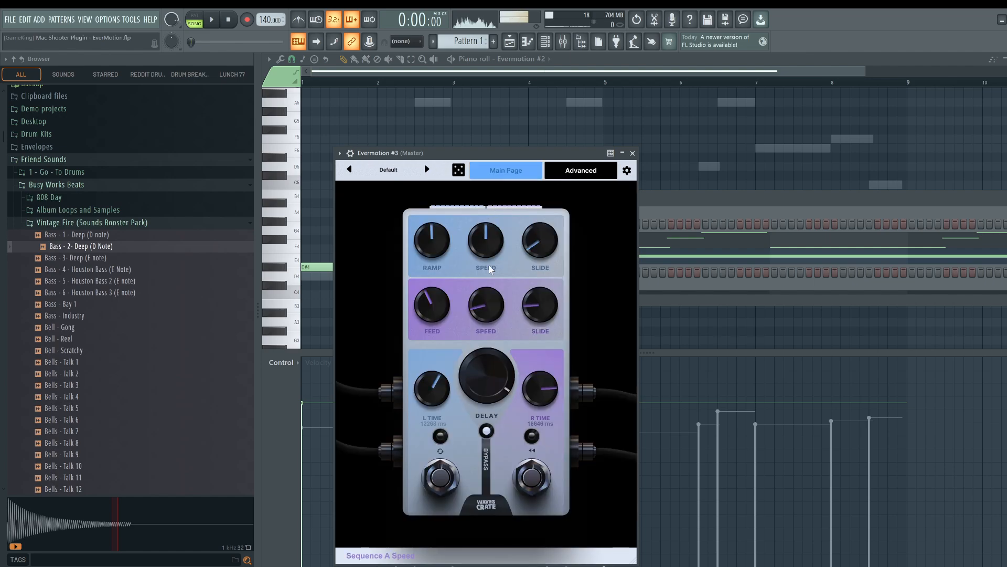
Move the Evermotion #3 window higher, start playback and show the Advanced page.
{"action": "left_click_drag", "start_coordinate": [486, 152], "coordinate": [492, 113]}
{"action": "key", "text": "space"}
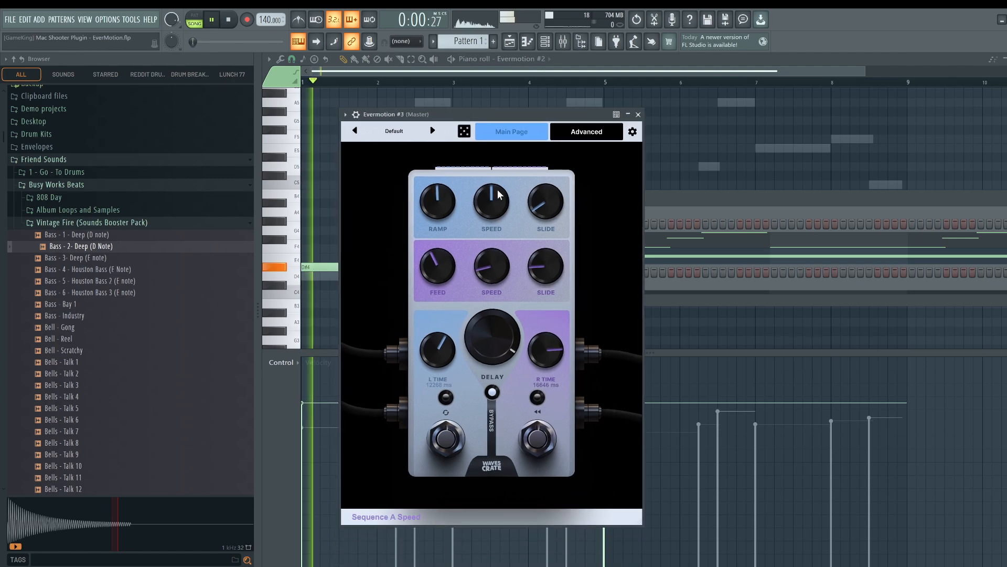
{"action": "left_click", "coordinate": [587, 131]}
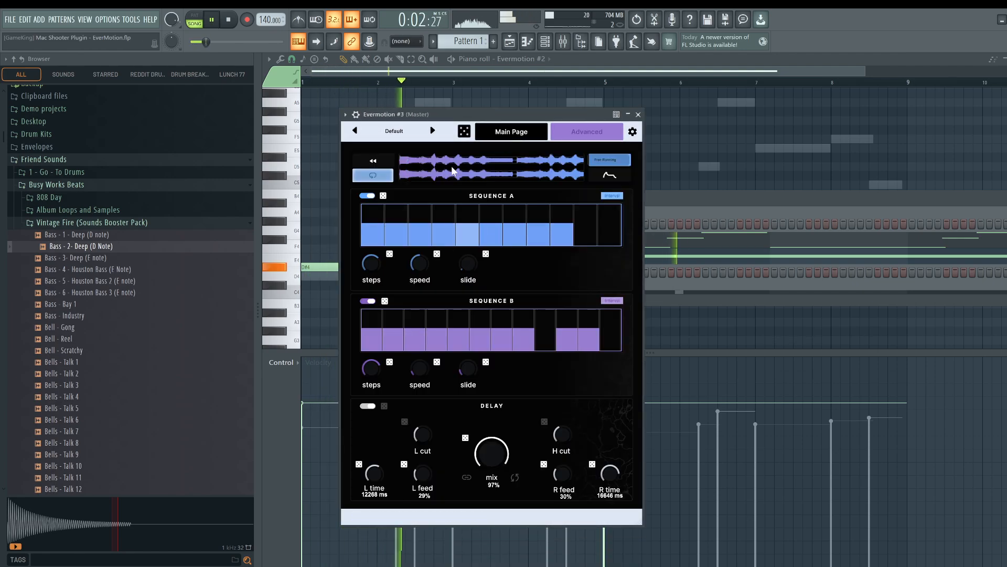
View the audio file loading dialog for the Evermotion #3 waveform, dismiss it and stop playback.
{"action": "left_click", "coordinate": [551, 166]}
{"action": "right_click", "coordinate": [552, 172]}
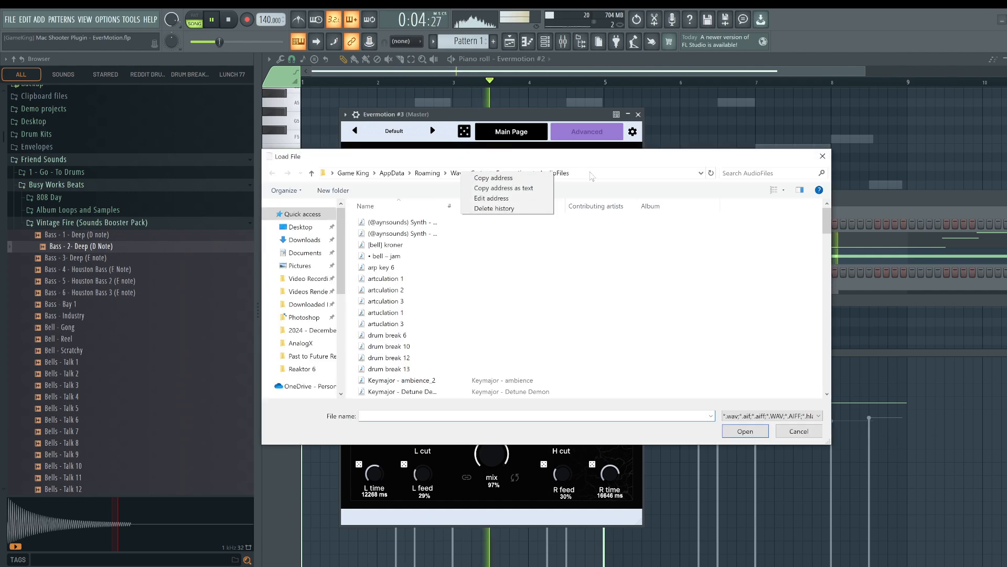
{"action": "left_click", "coordinate": [499, 129]}
{"action": "left_click", "coordinate": [493, 159]}
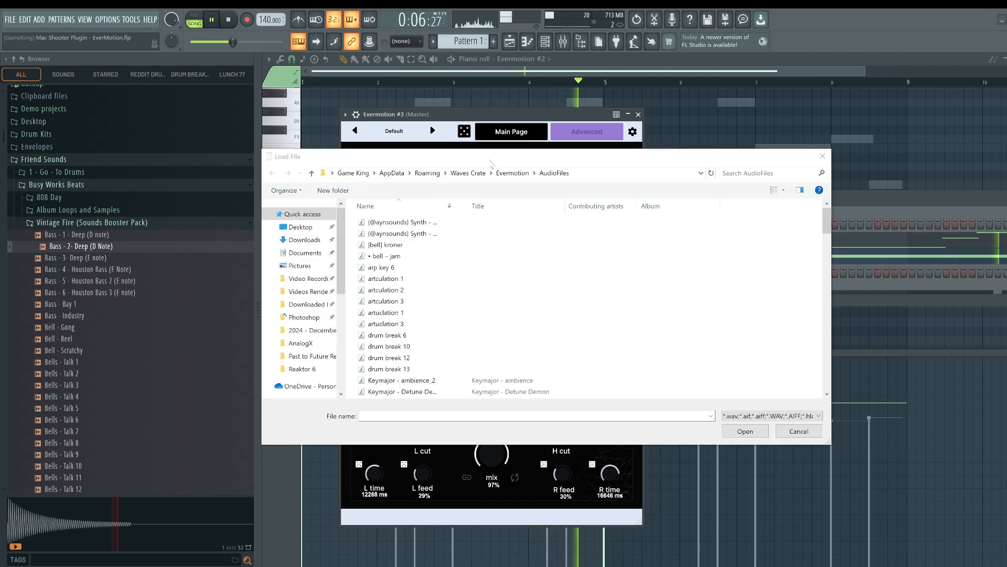
{"action": "left_click", "coordinate": [823, 157]}
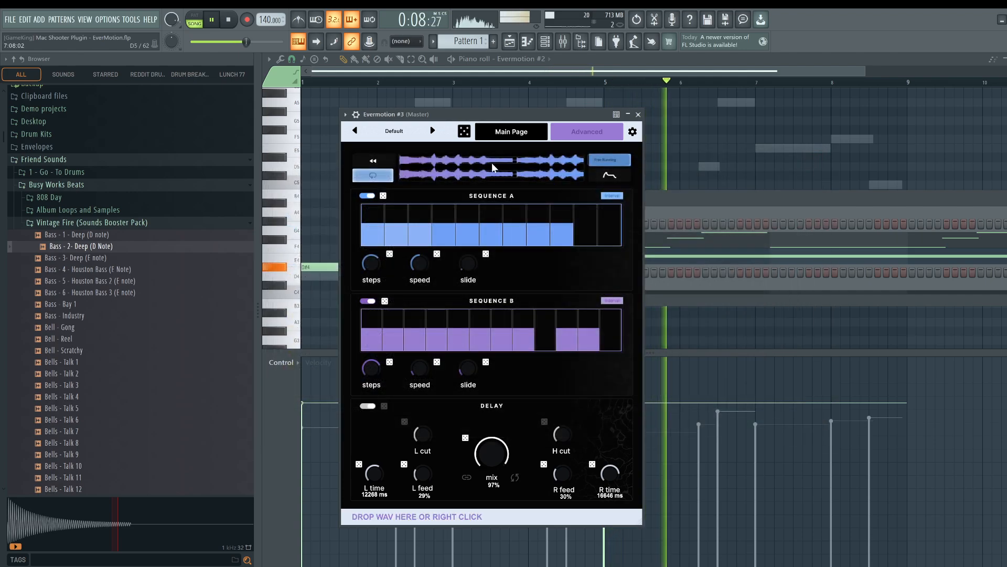
{"action": "left_click", "coordinate": [232, 21]}
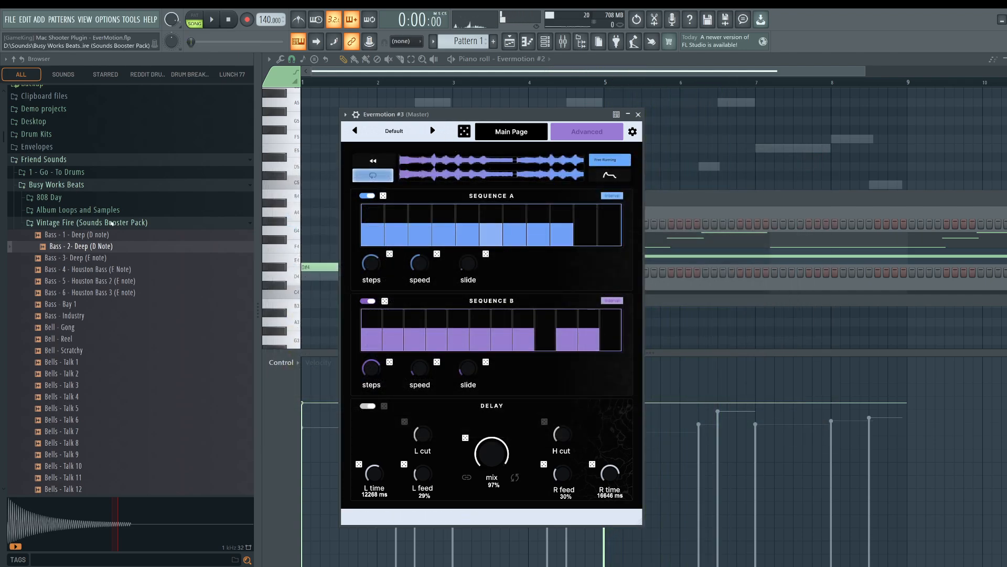
Load Bass - 2- Deep (D Note) into Evermotion #3 with both sequences and the delay turned off, close the plugin and play the pattern.
{"action": "left_click_drag", "start_coordinate": [81, 246], "coordinate": [474, 158]}
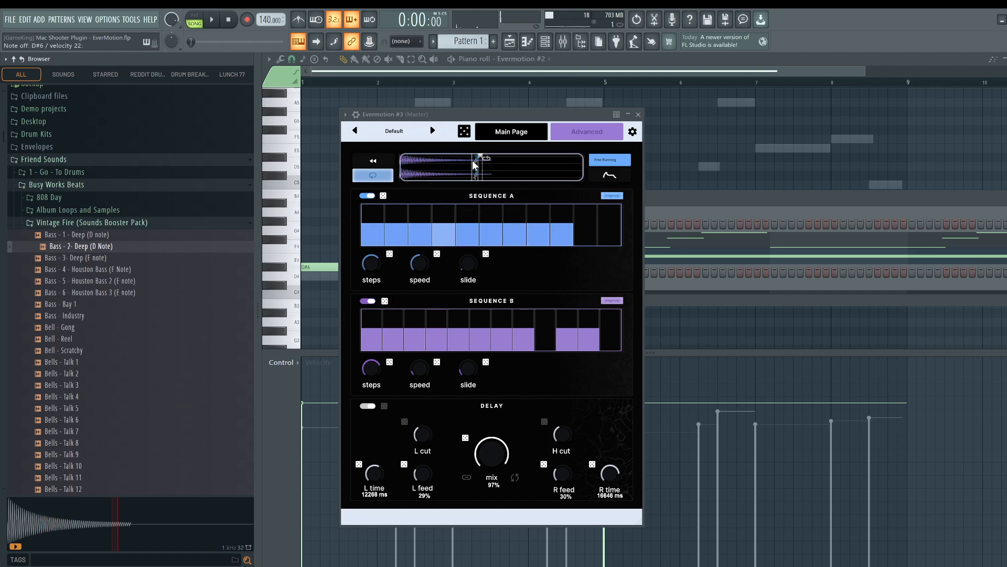
{"action": "left_click", "coordinate": [367, 195]}
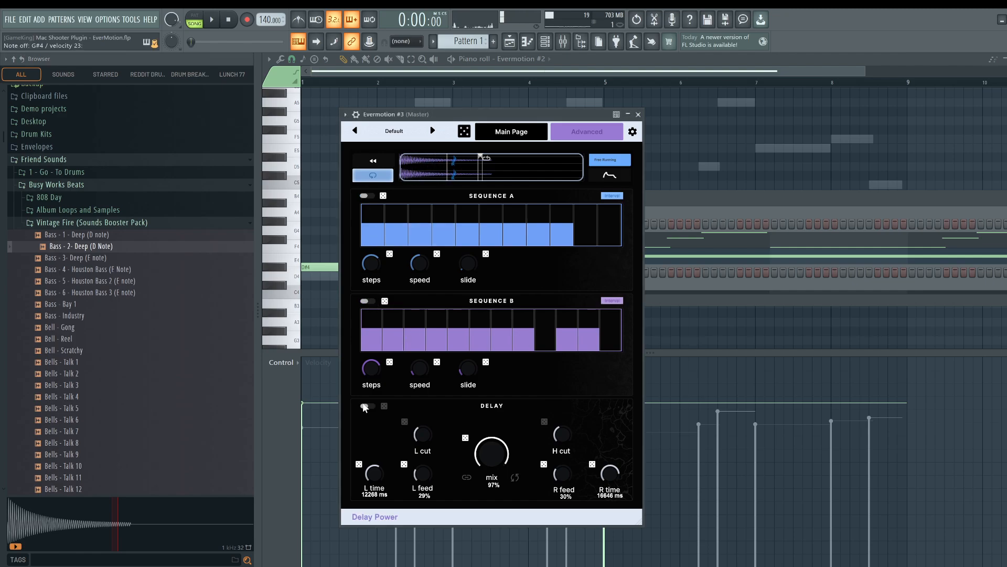
{"action": "left_click", "coordinate": [639, 115]}
{"action": "key", "text": "space"}
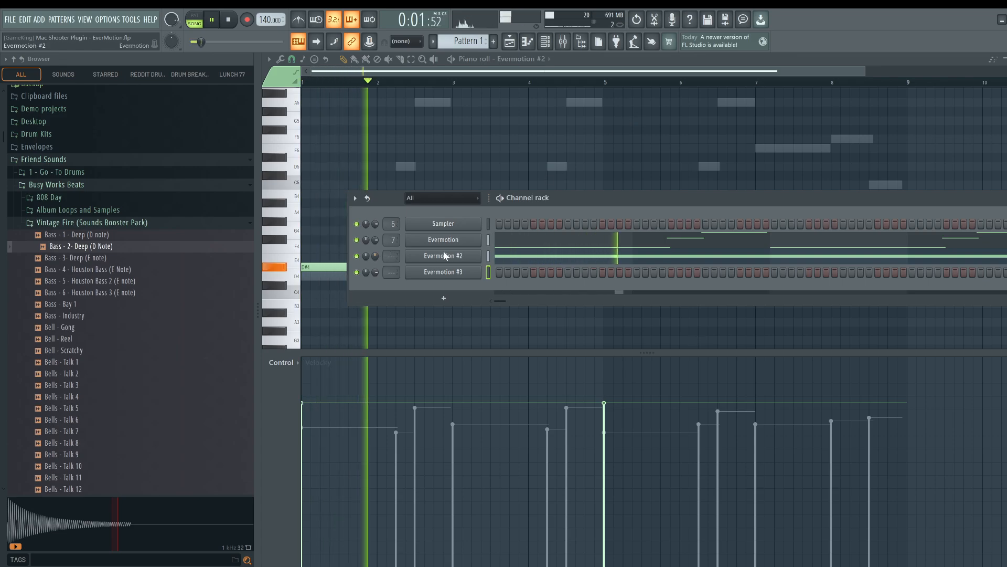
Move both long Evermotion #2 notes up to E4 and play the pattern.
{"action": "left_click", "coordinate": [444, 255]}
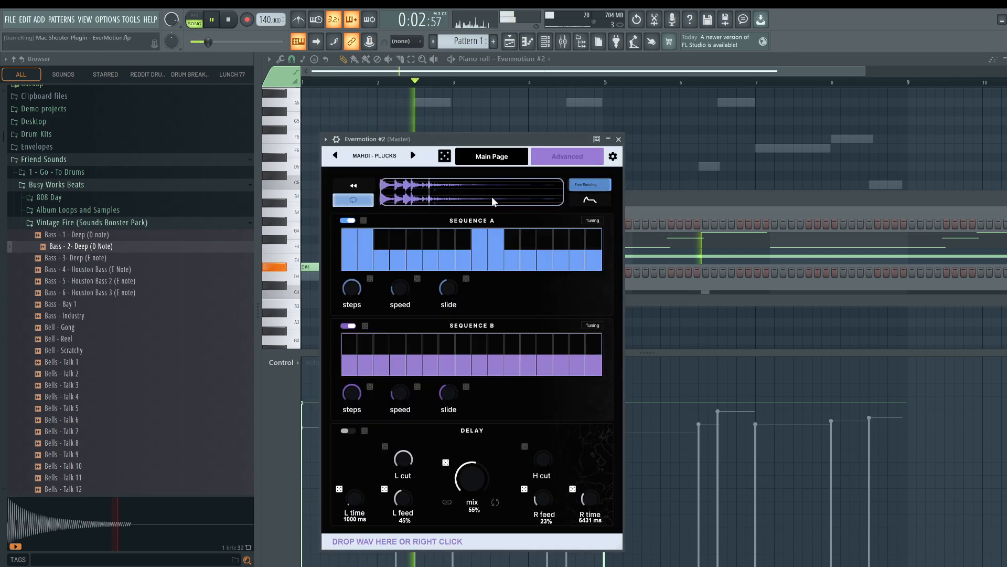
{"action": "left_click", "coordinate": [619, 139]}
{"action": "key", "text": "space"}
{"action": "left_click", "coordinate": [517, 258]}
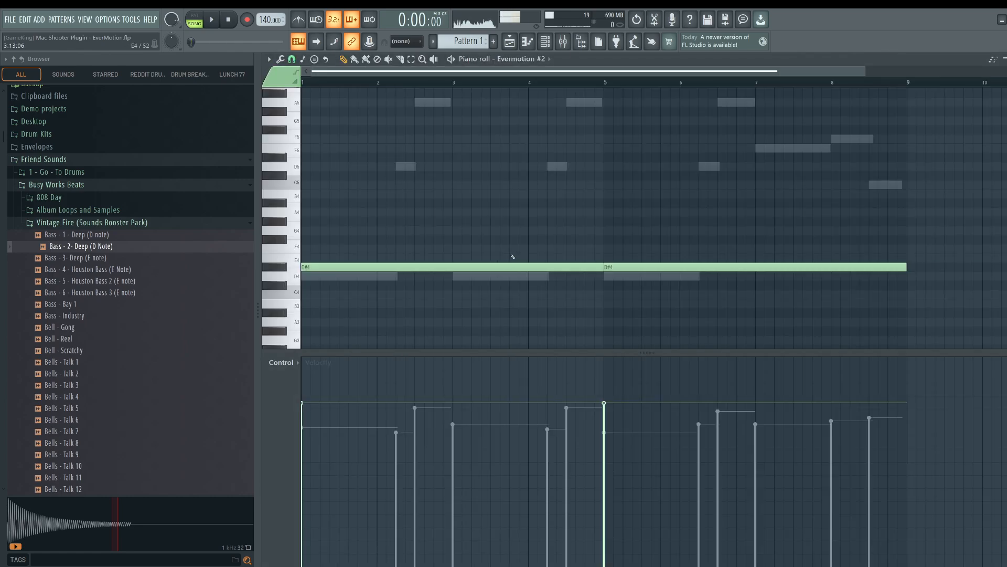
{"action": "left_click_drag", "start_coordinate": [512, 257], "coordinate": [512, 257]}
{"action": "key", "text": "space"}
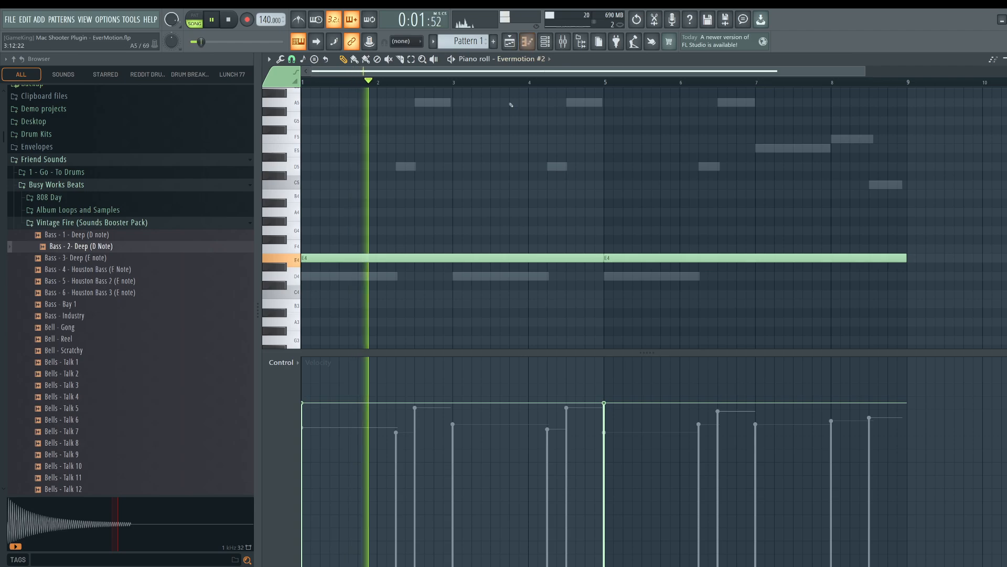
Open Evermotion #2, turn its delay on and restart playback.
{"action": "key", "text": "F6"}
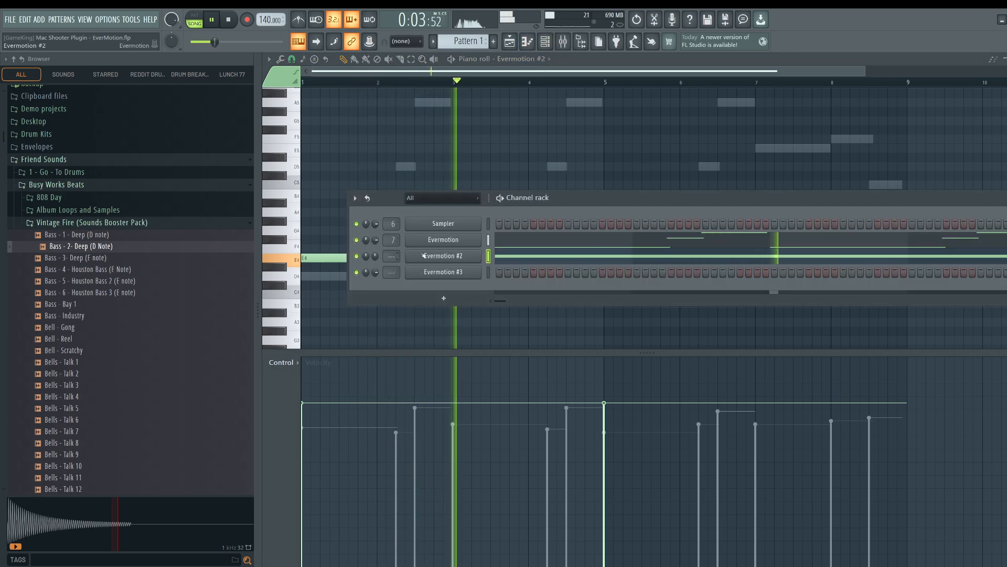
{"action": "left_click", "coordinate": [442, 255]}
{"action": "key", "text": "space"}
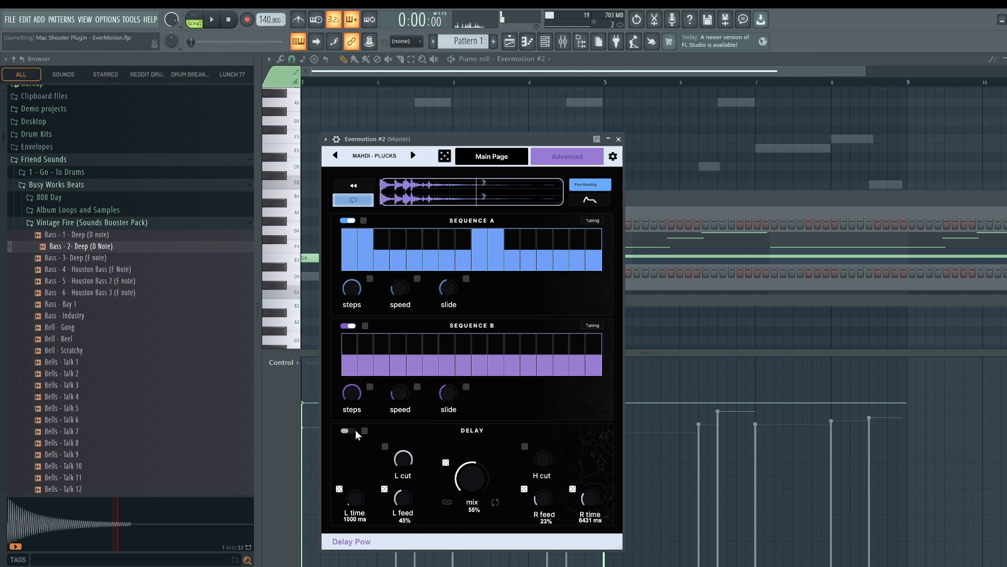
{"action": "key", "text": "space"}
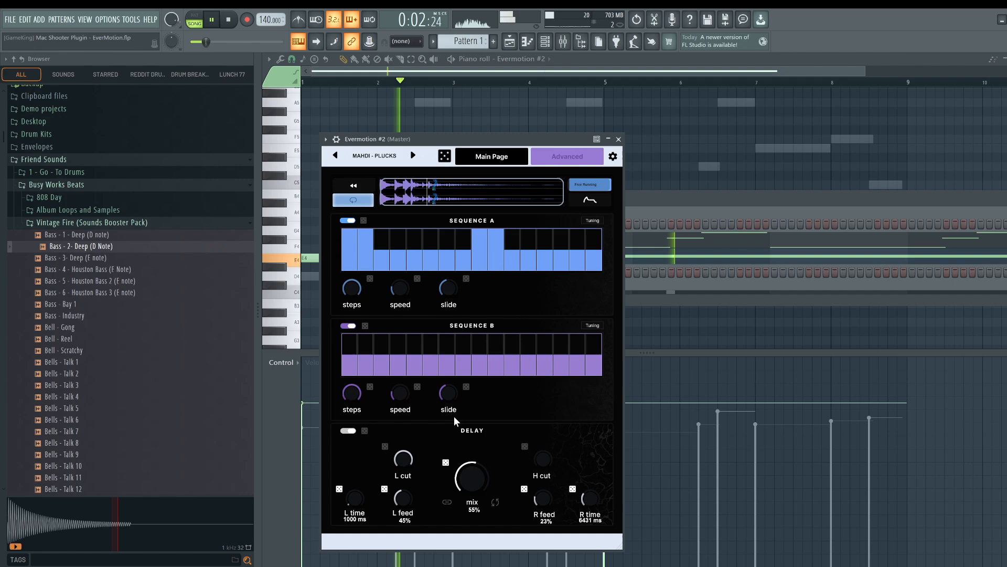
In Evermotion #2's Sequence B, raise the third step, lower the sixth, set speed to 11.0, and replay before closing the plugin.
{"action": "left_click", "coordinate": [384, 351]}
{"action": "left_click", "coordinate": [434, 357]}
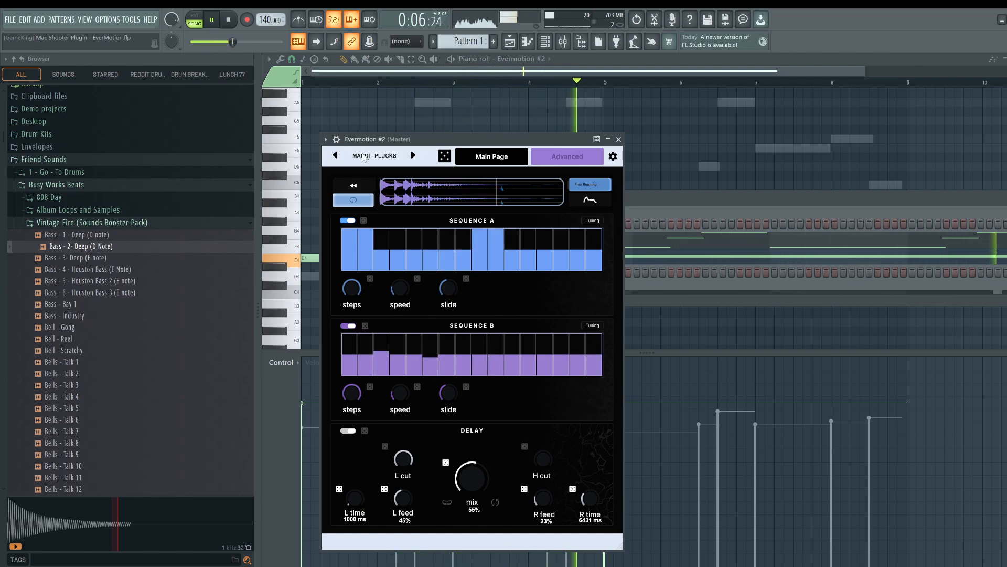
{"action": "left_click_drag", "start_coordinate": [403, 397], "coordinate": [401, 325]}
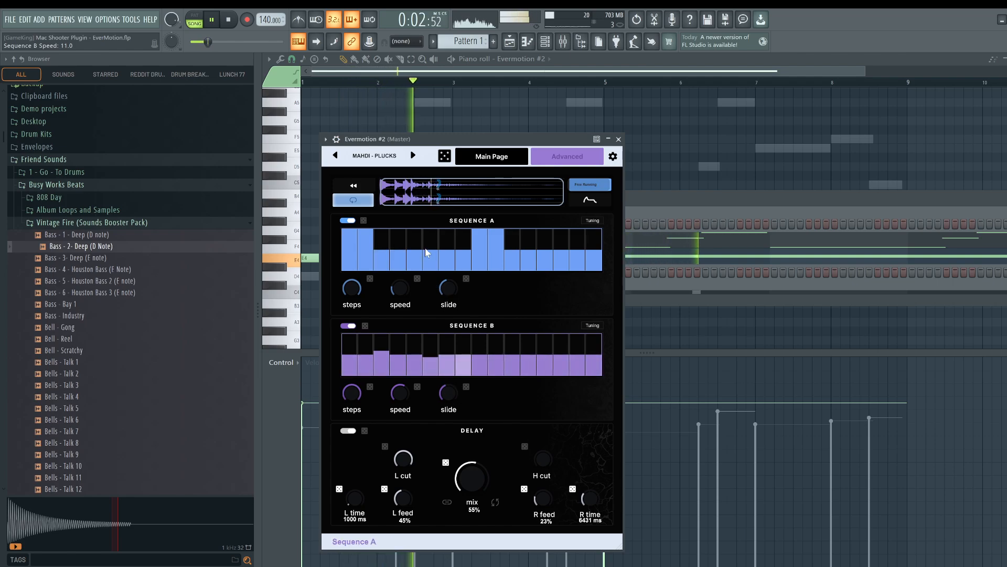
{"action": "key", "text": "space"}
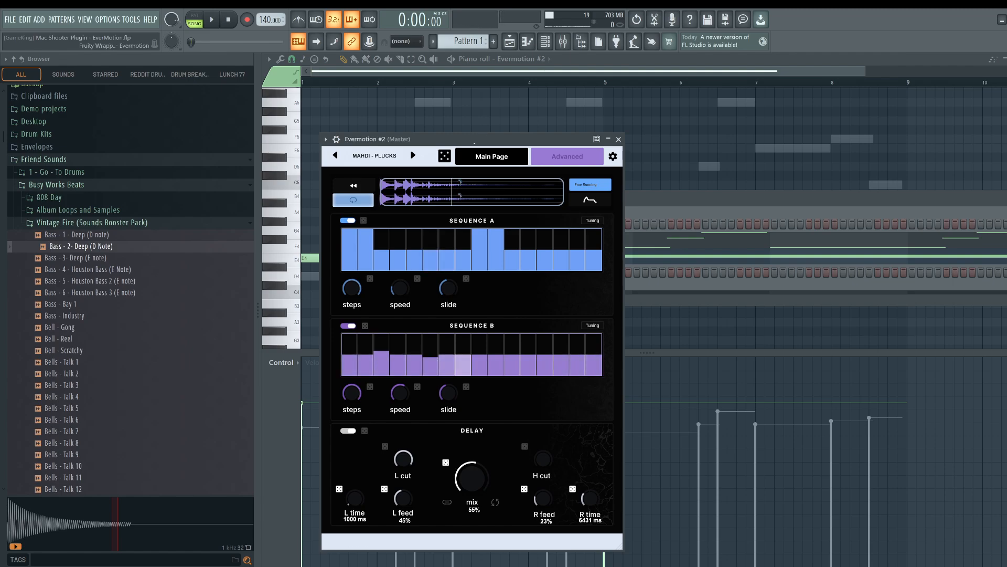
{"action": "key", "text": "space"}
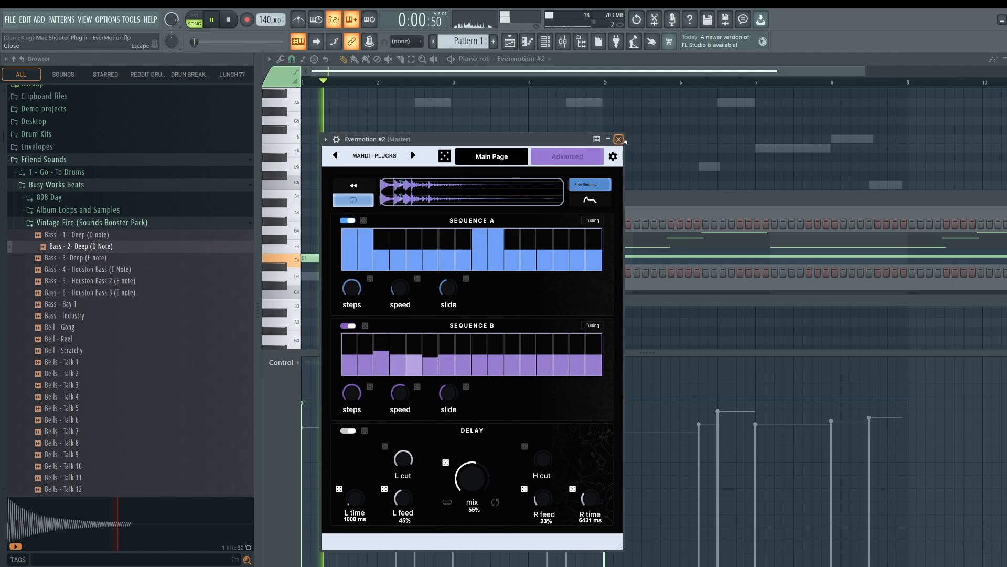
{"action": "left_click", "coordinate": [619, 139]}
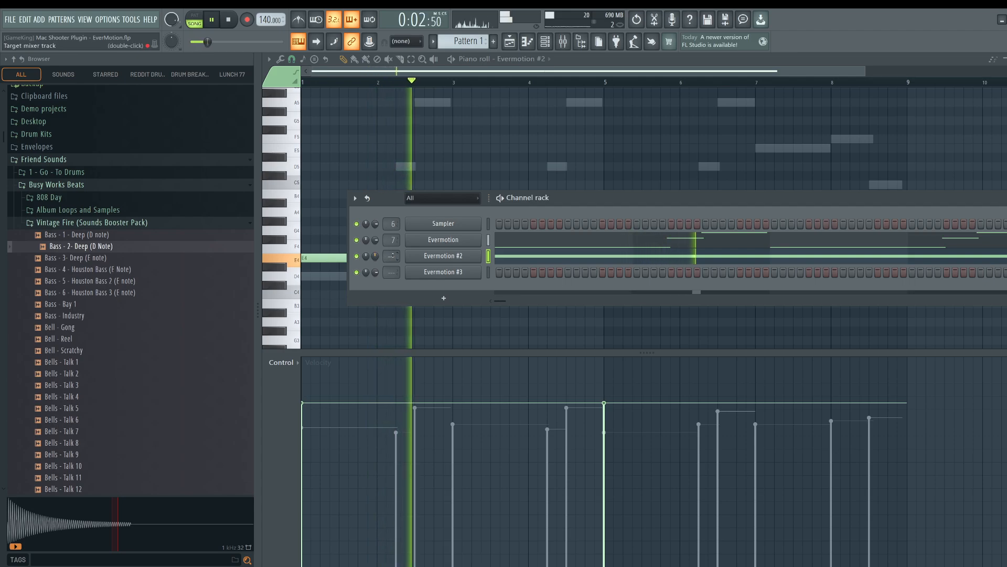
Record a bass line on Evermotion #3 with the metronome on, mostly C5 notes ending on C#5.
{"action": "left_click", "coordinate": [469, 276]}
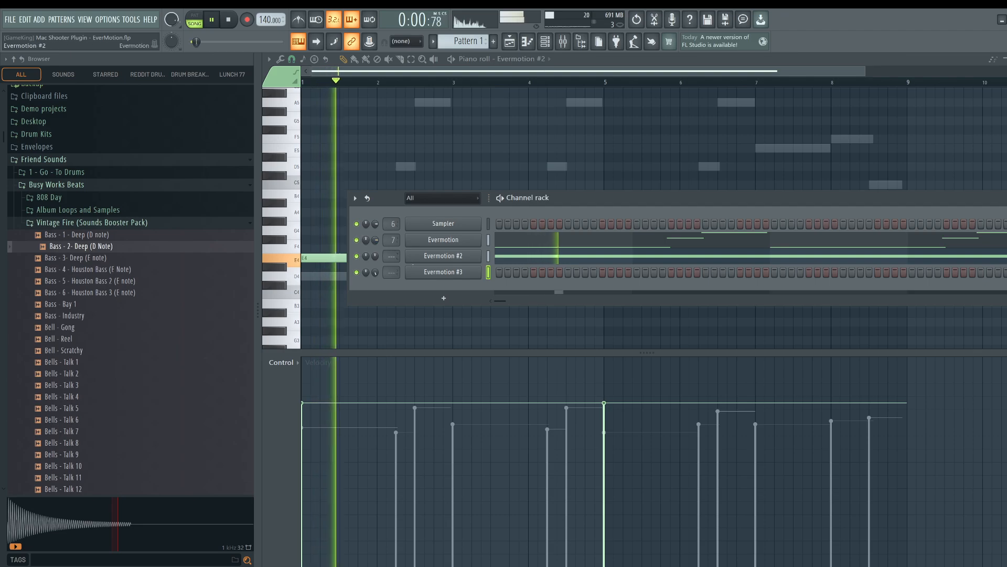
{"action": "left_click", "coordinate": [298, 21]}
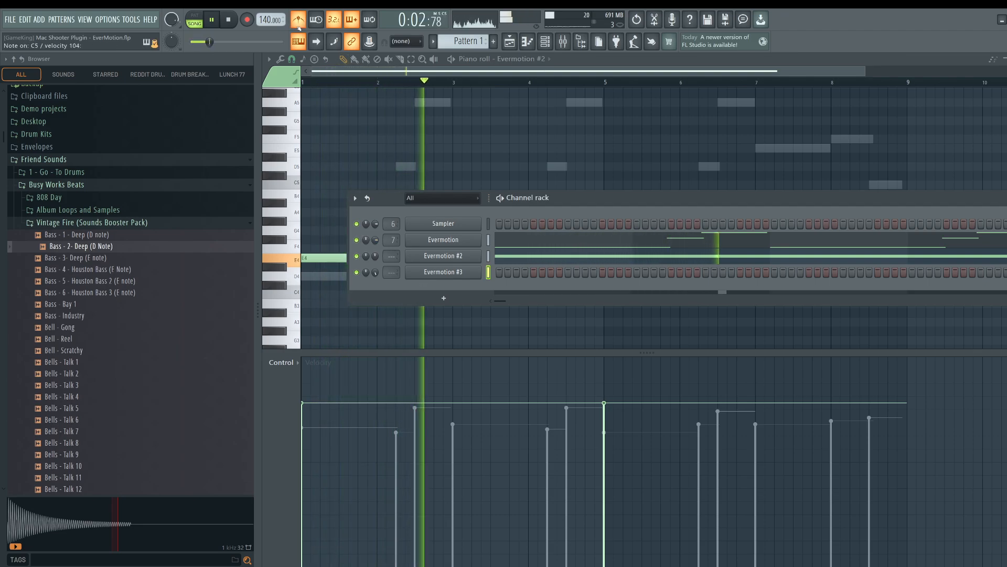
{"action": "left_click", "coordinate": [229, 20]}
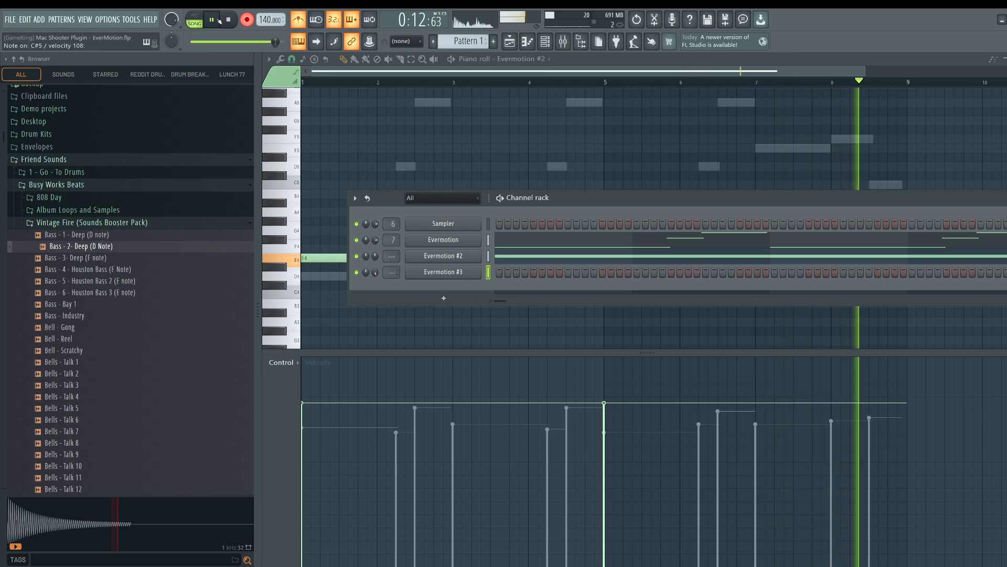
{"action": "left_click", "coordinate": [229, 20]}
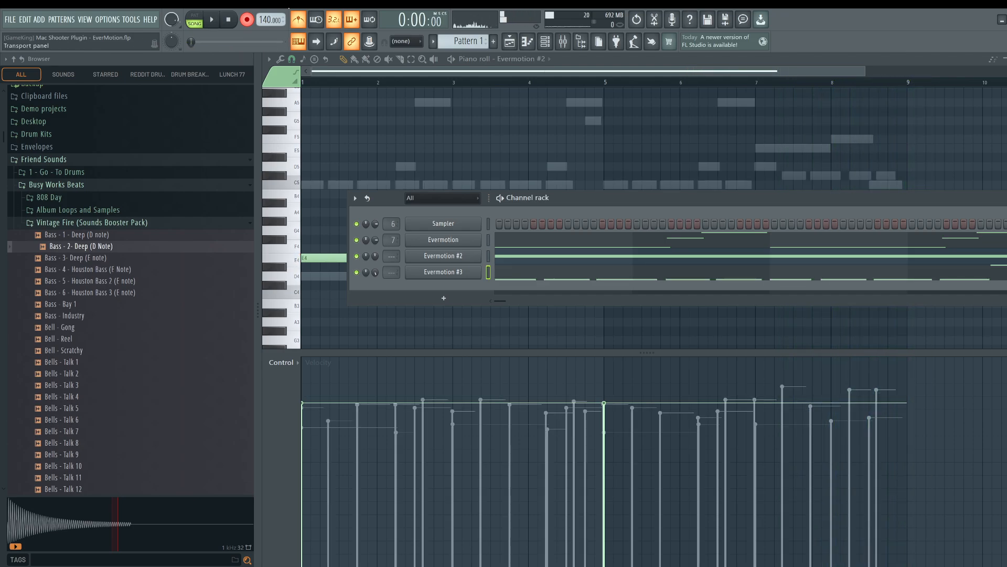
Quantize the recorded Evermotion #3 notes, lower the D5 note at bar 7 to C#5, and close the piano roll.
{"action": "left_click", "coordinate": [521, 272]}
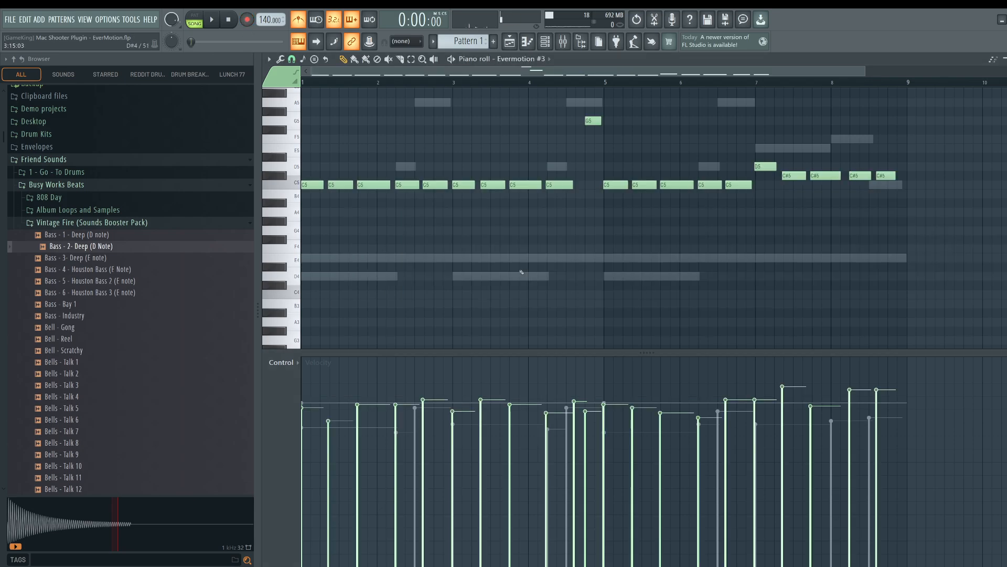
{"action": "key", "text": "ctrl+q"}
{"action": "key", "text": "Return"}
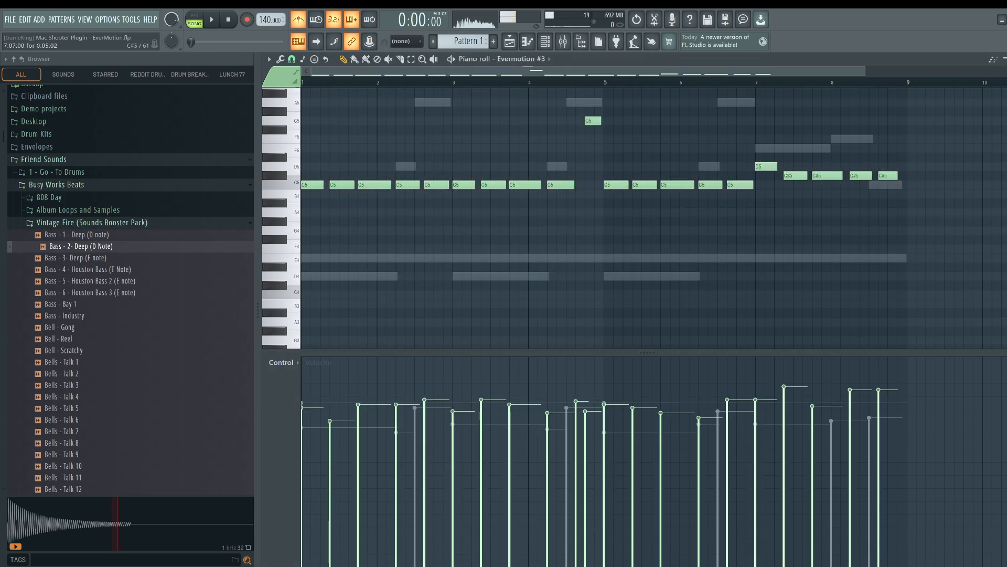
{"action": "left_click_drag", "start_coordinate": [761, 166], "coordinate": [758, 175]}
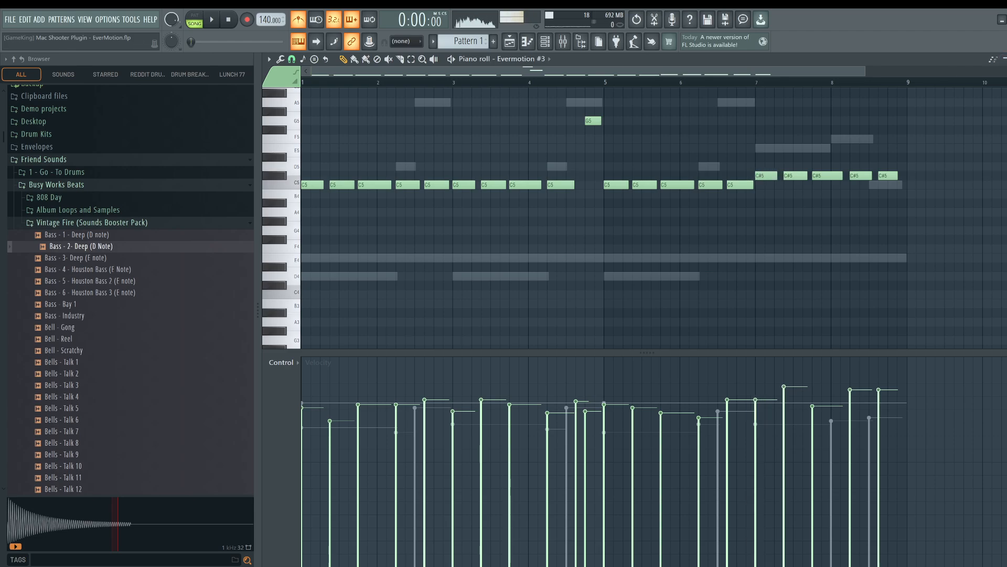
{"action": "key", "text": "Escape"}
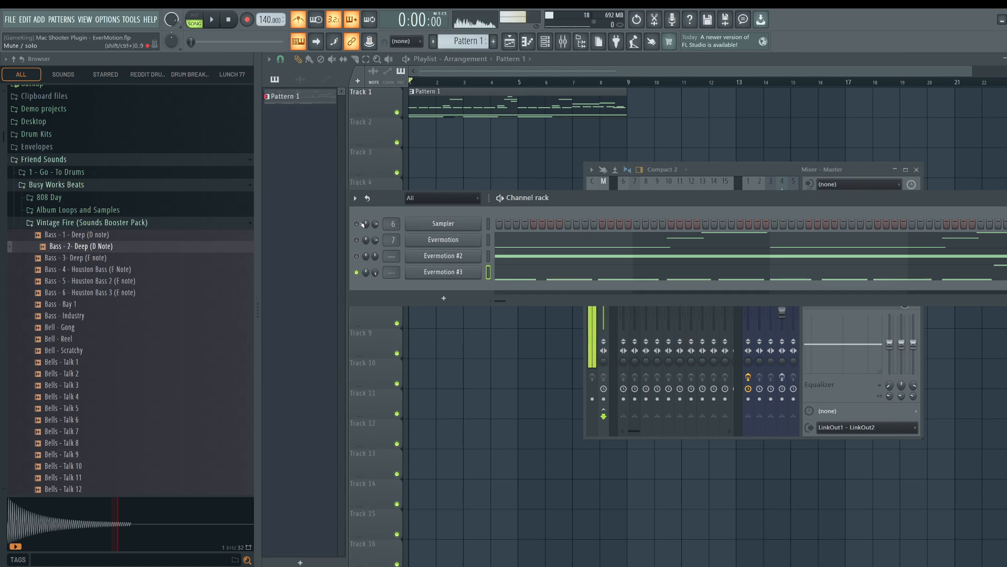
Play the pattern with Sampler and Evermotion #2 muted, and compare Evermotion #3 with loop mode off and on, leaving it on.
{"action": "key", "text": "space"}
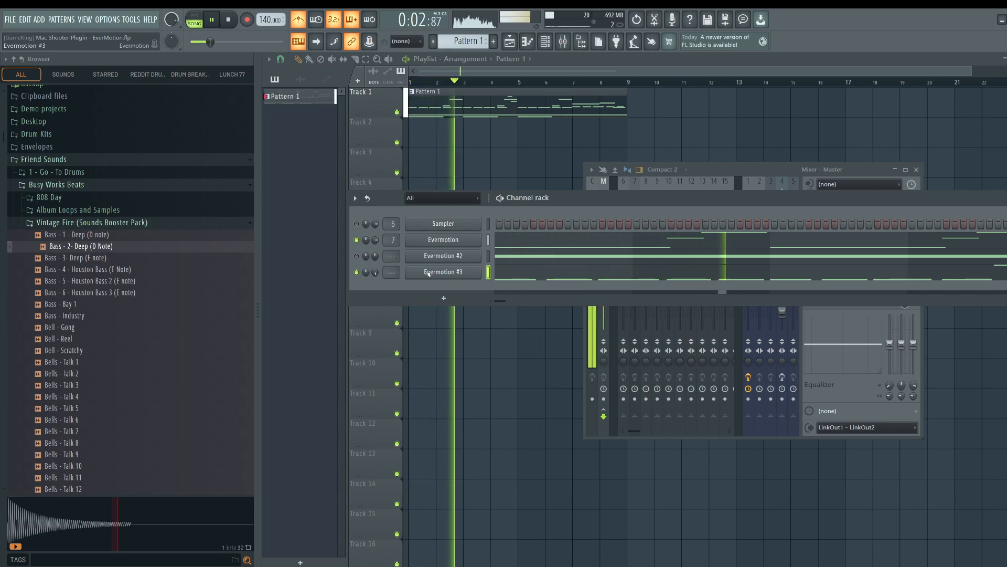
{"action": "left_click", "coordinate": [438, 272]}
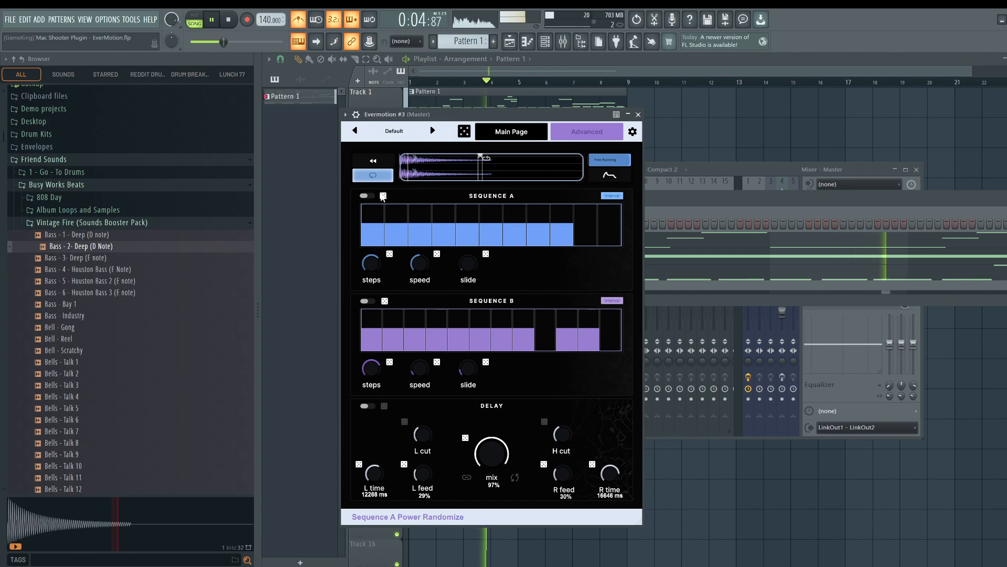
{"action": "left_click", "coordinate": [373, 175]}
{"action": "left_click", "coordinate": [379, 174]}
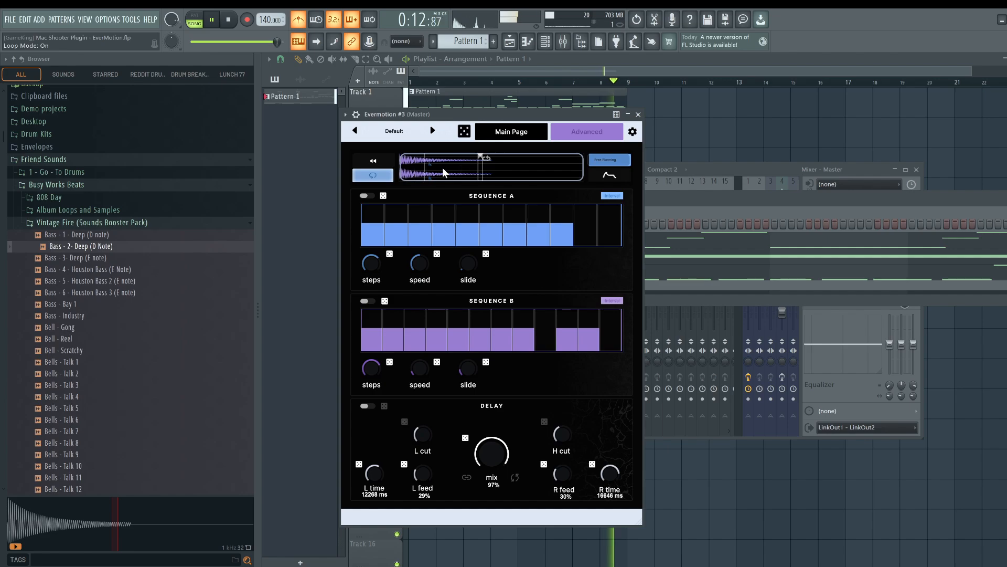
{"action": "left_click", "coordinate": [374, 175]}
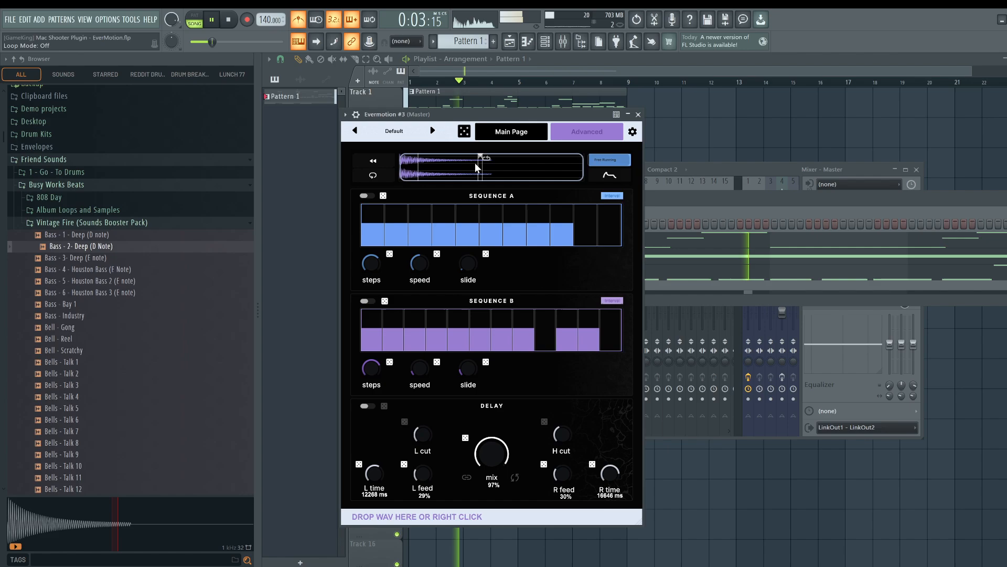
{"action": "left_click", "coordinate": [374, 176]}
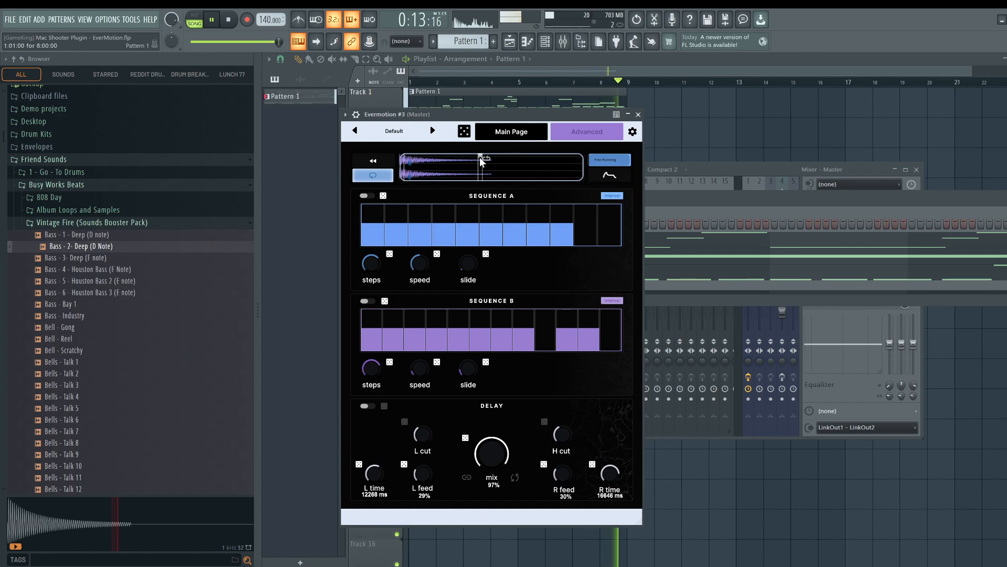
Show the Evermotion #3 envelope controls and set the release to 21 ms.
{"action": "left_click", "coordinate": [611, 176]}
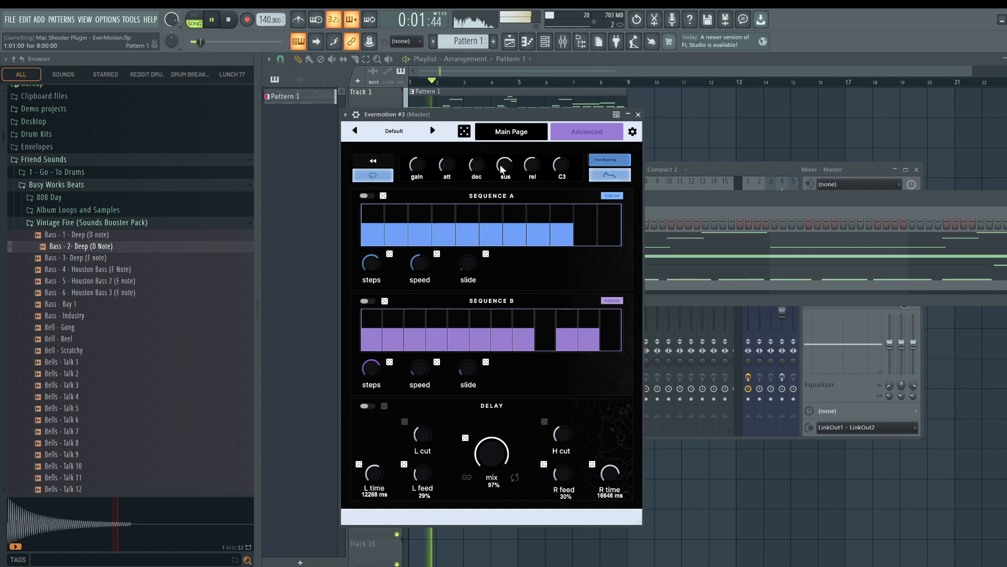
{"action": "left_click", "coordinate": [608, 174]}
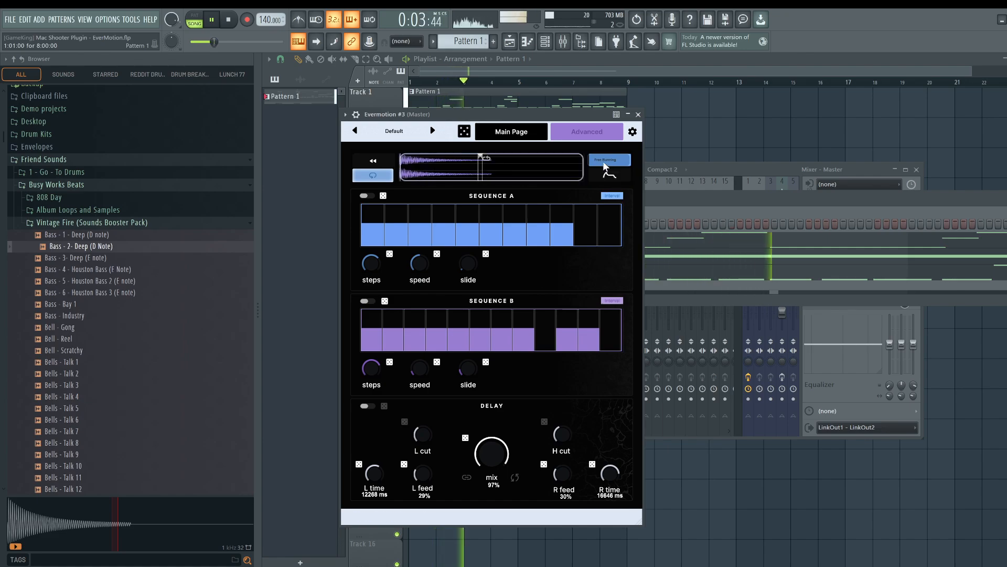
{"action": "left_click", "coordinate": [607, 173]}
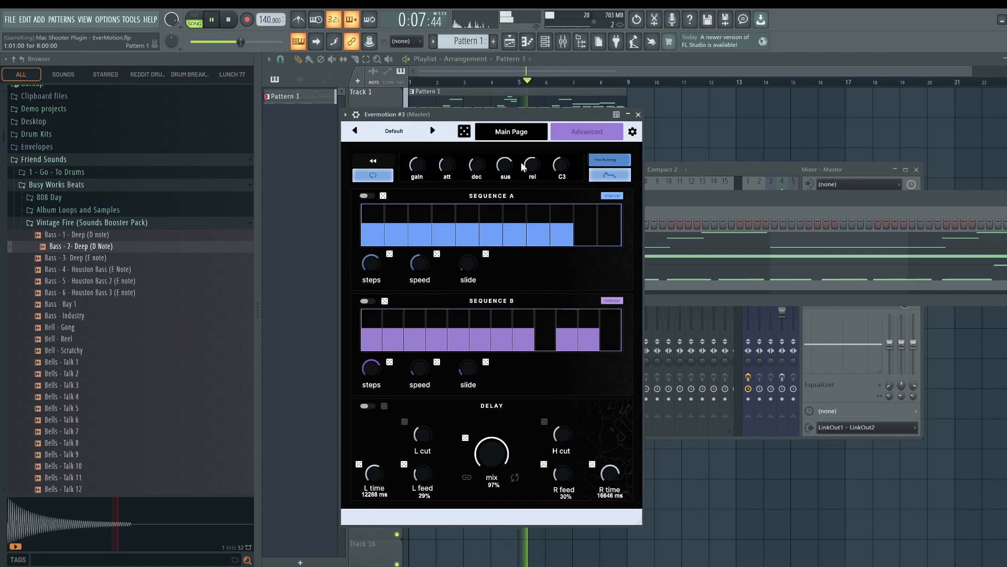
{"action": "left_click_drag", "start_coordinate": [533, 169], "coordinate": [526, 234]}
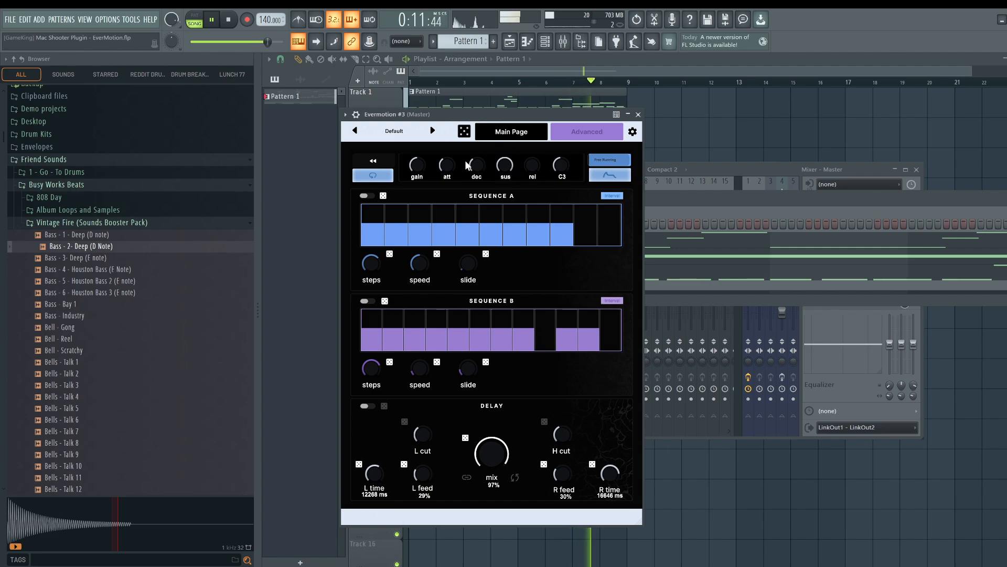
{"action": "left_click_drag", "start_coordinate": [533, 152], "coordinate": [533, 139]}
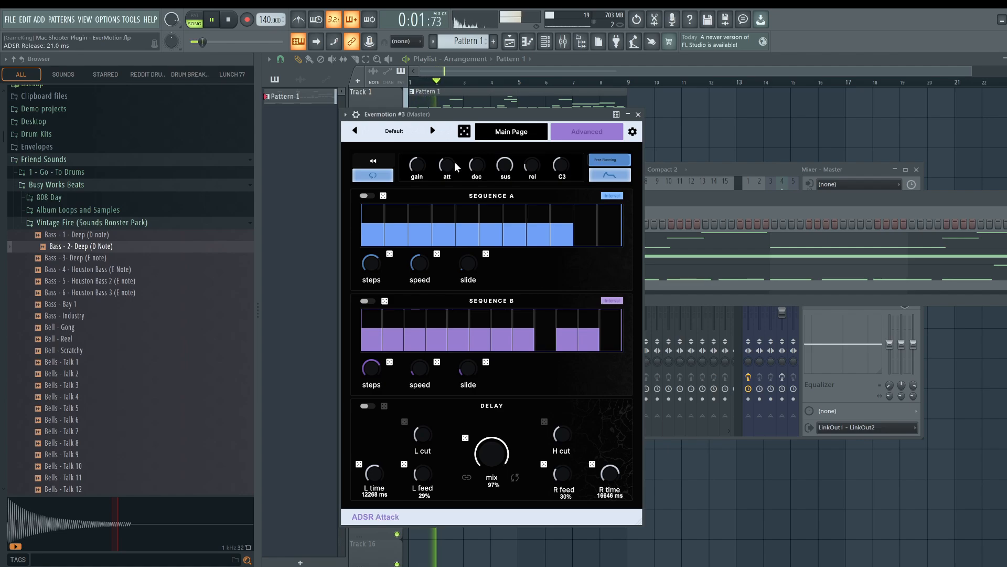
Set the Evermotion #3 attack to 4 ms, raise the decay slightly and set the waveform gain to -12.4 dB.
{"action": "mouse_move", "coordinate": [450, 163]}
{"action": "left_mouse_down"}
{"action": "mouse_move", "coordinate": [455, 194]}
{"action": "mouse_move", "coordinate": [448, 162]}
{"action": "left_mouse_up"}
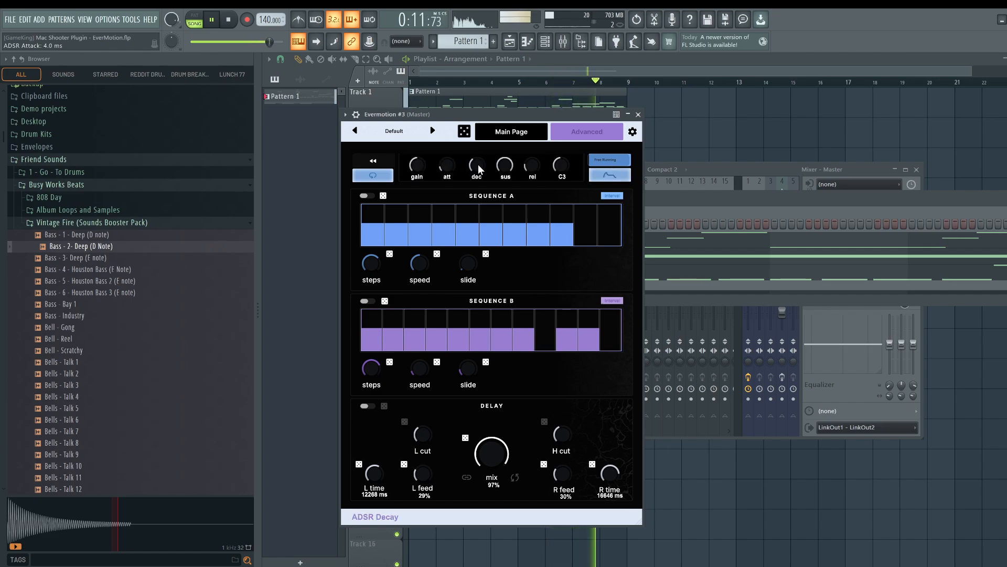
{"action": "left_click_drag", "start_coordinate": [477, 165], "coordinate": [486, 123]}
{"action": "left_click_drag", "start_coordinate": [419, 164], "coordinate": [414, 151]}
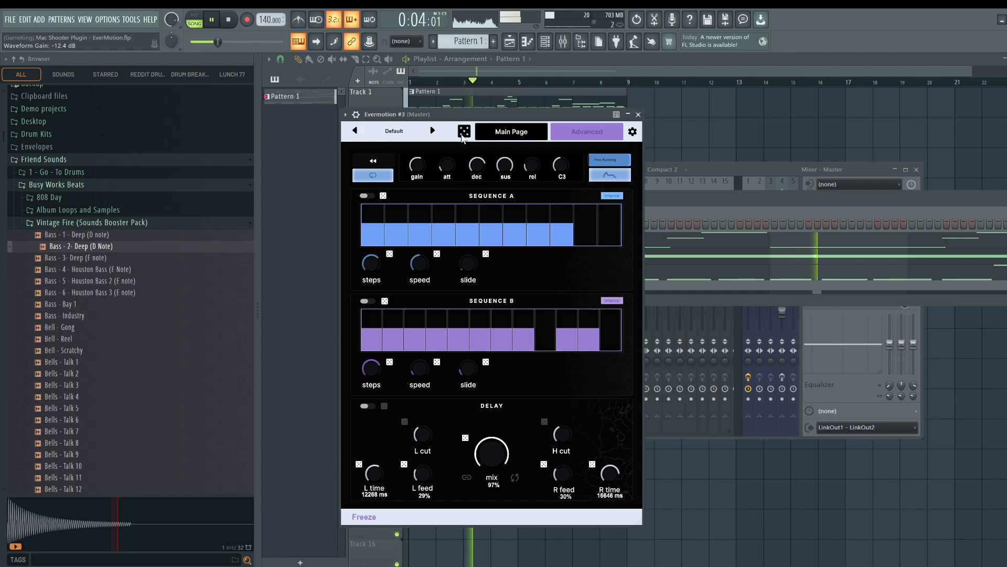
On Evermotion #3's Main Page, set Sequence A speed to 9, turn Reverse on and set the right delay time to 9648 ms.
{"action": "left_click", "coordinate": [517, 131]}
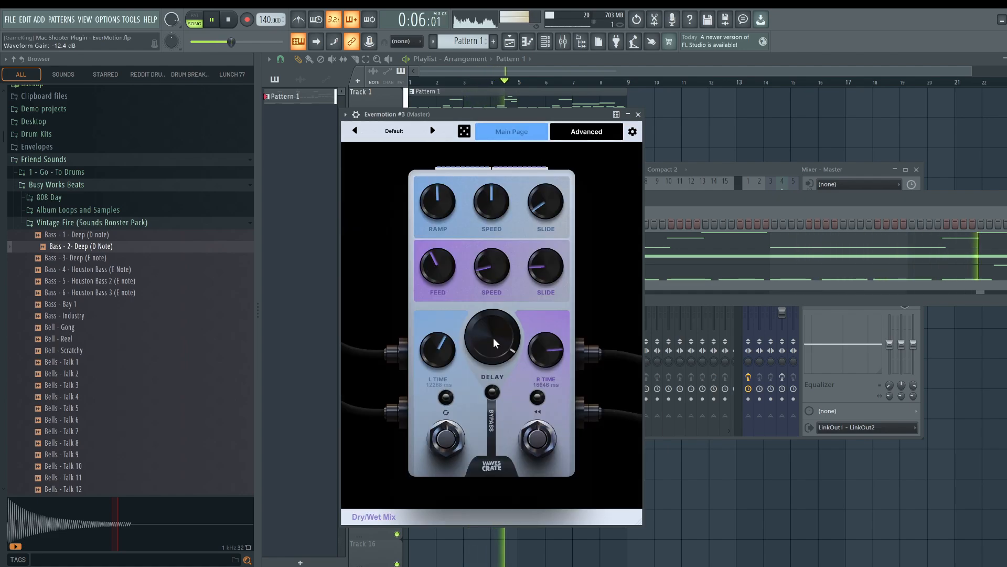
{"action": "mouse_move", "coordinate": [495, 212]}
{"action": "left_mouse_down"}
{"action": "mouse_move", "coordinate": [496, 197]}
{"action": "mouse_move", "coordinate": [497, 212]}
{"action": "left_mouse_up"}
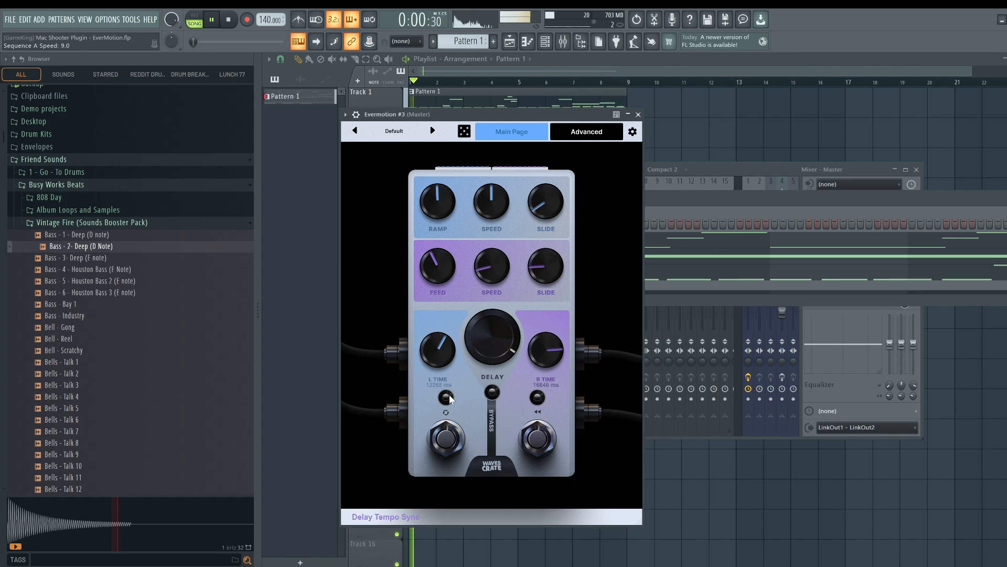
{"action": "left_click", "coordinate": [535, 397]}
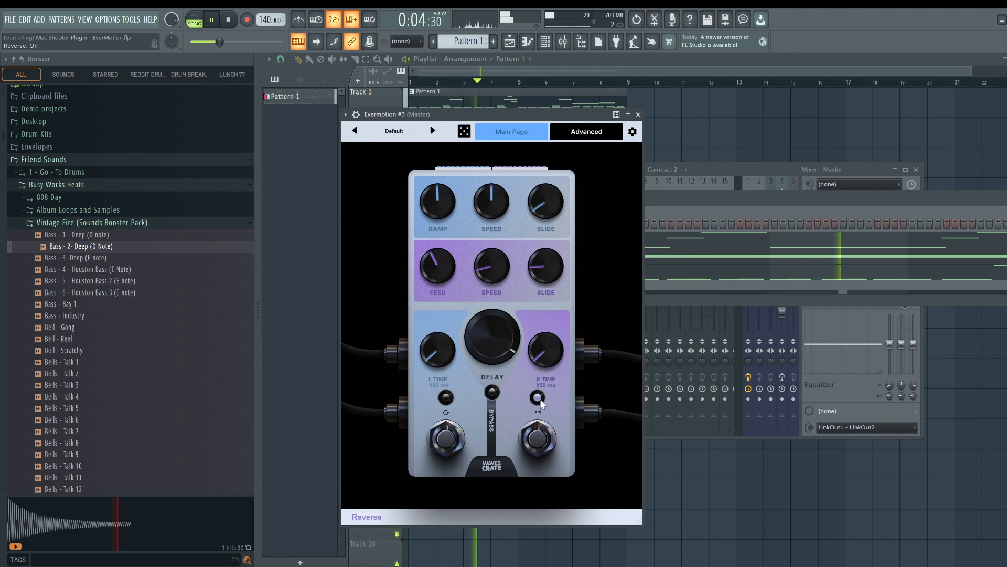
{"action": "left_click_drag", "start_coordinate": [540, 347], "coordinate": [546, 295]}
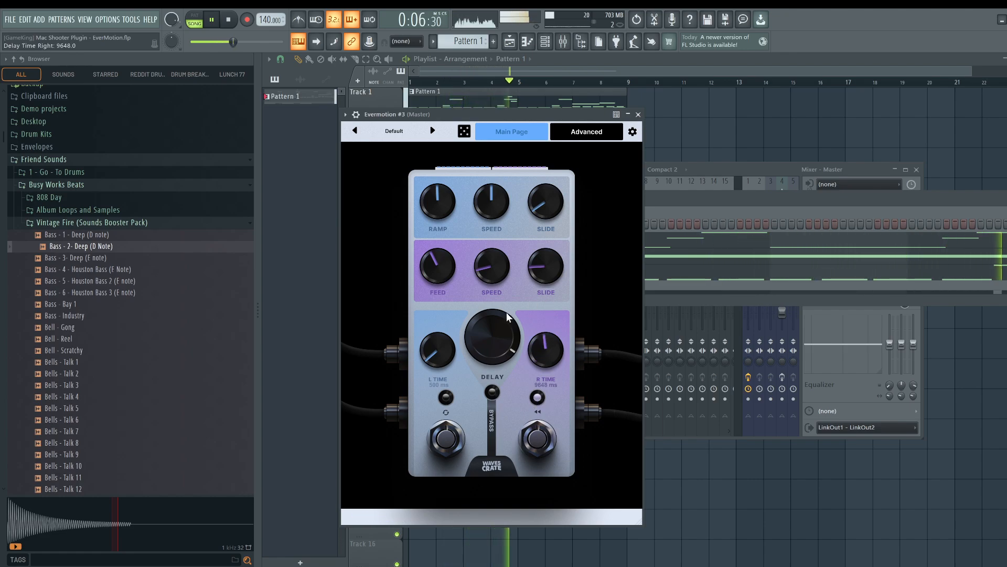
Set Evermotion #3's left delay time to 5490 ms and turn Sequence A on.
{"action": "left_click_drag", "start_coordinate": [436, 350], "coordinate": [439, 321]}
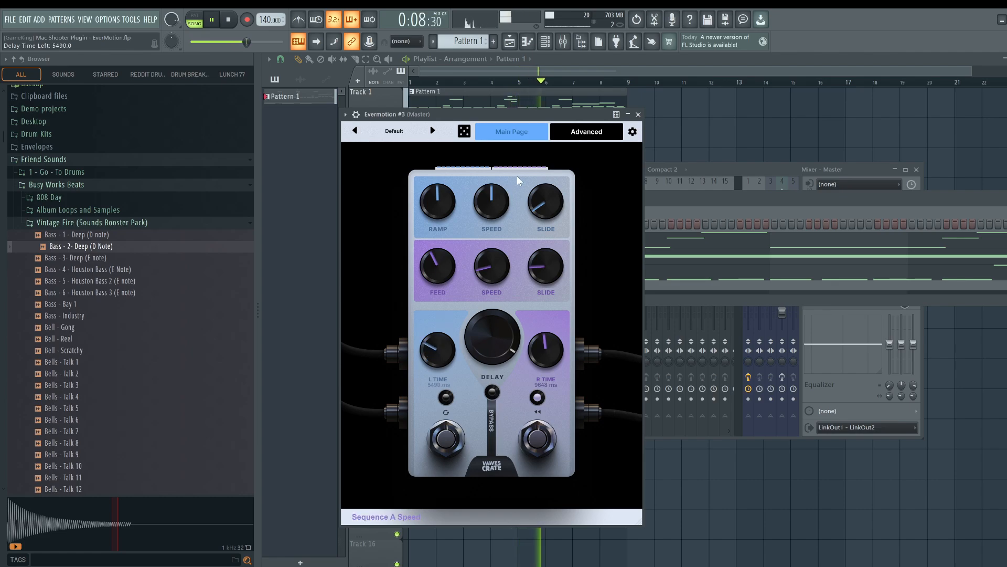
{"action": "left_click", "coordinate": [583, 134]}
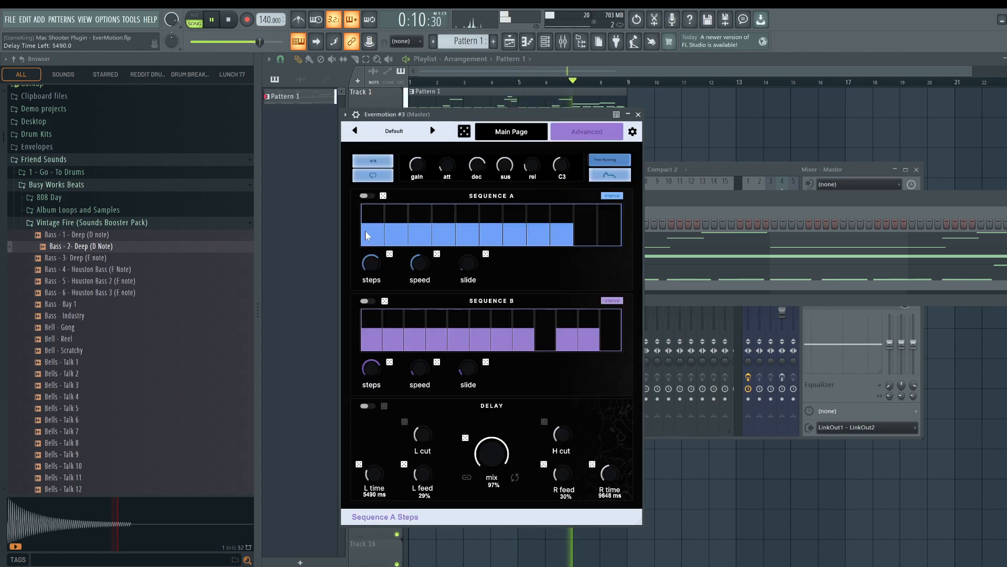
{"action": "left_click", "coordinate": [369, 196]}
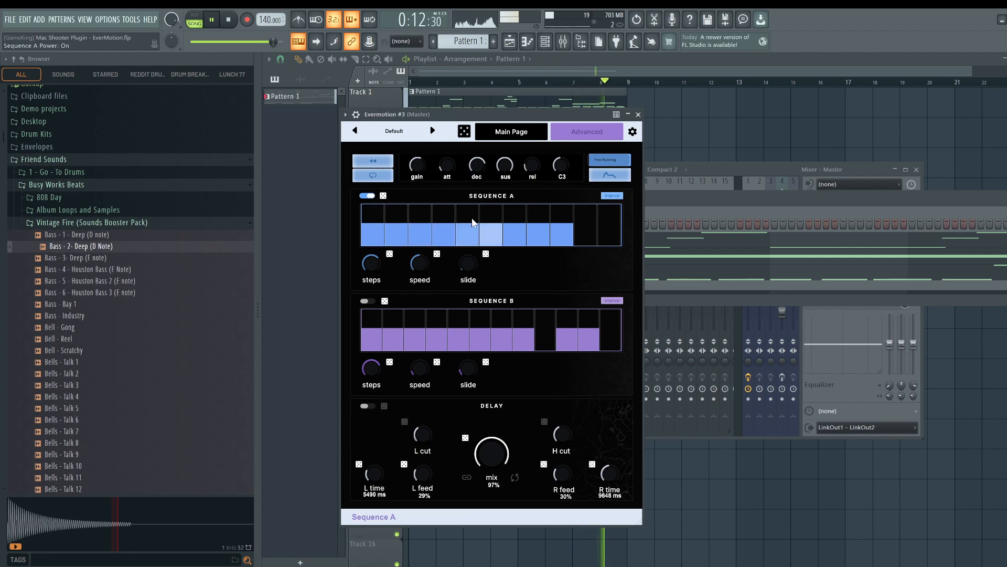
Turn Reverse off on Evermotion #3's Main Page and return to the Advanced page.
{"action": "left_click", "coordinate": [500, 138]}
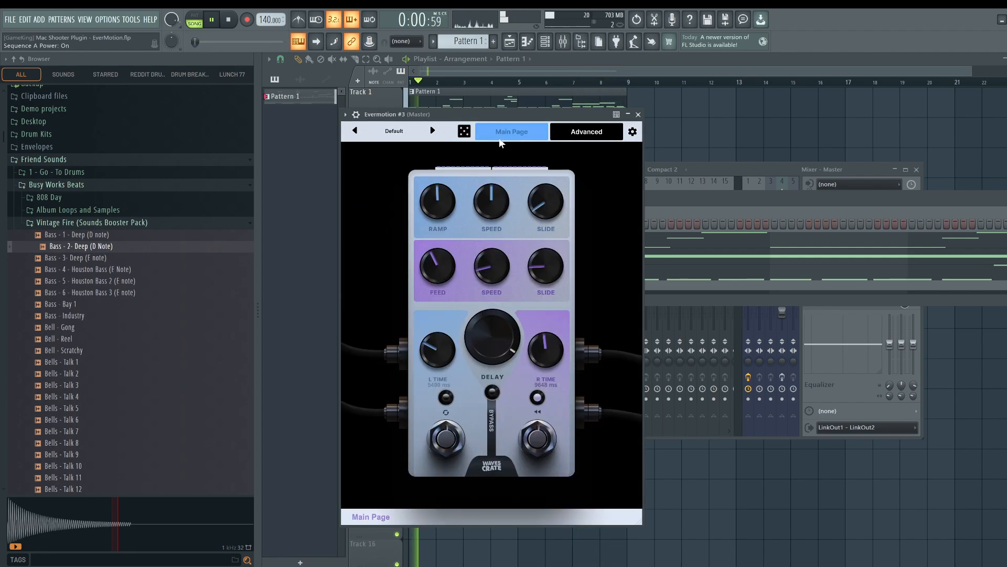
{"action": "left_click", "coordinate": [579, 139]}
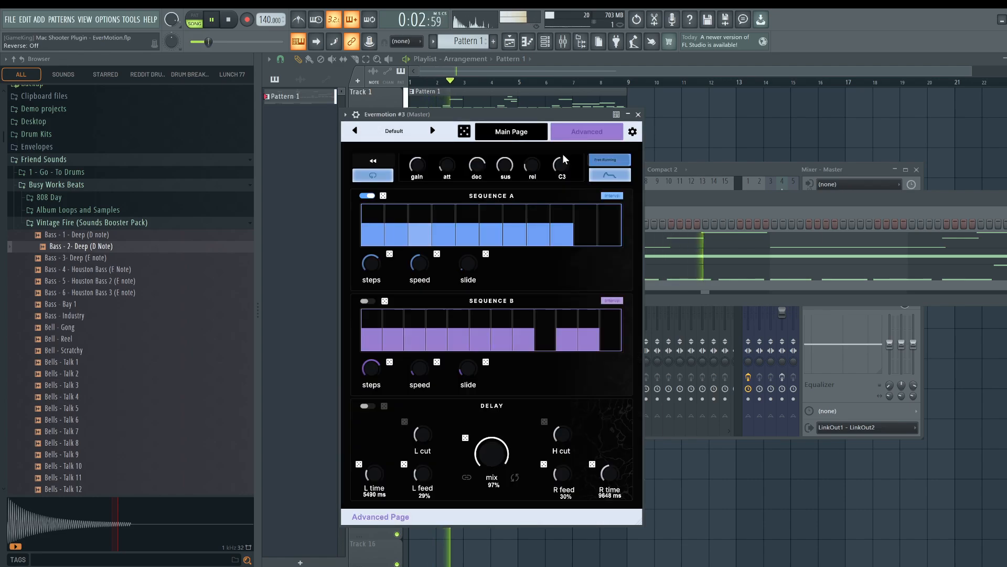
Raise the fourth step of Evermotion #3's Sequence A to full height and set the sequence's slide to 426.5 ms.
{"action": "left_click", "coordinate": [420, 213]}
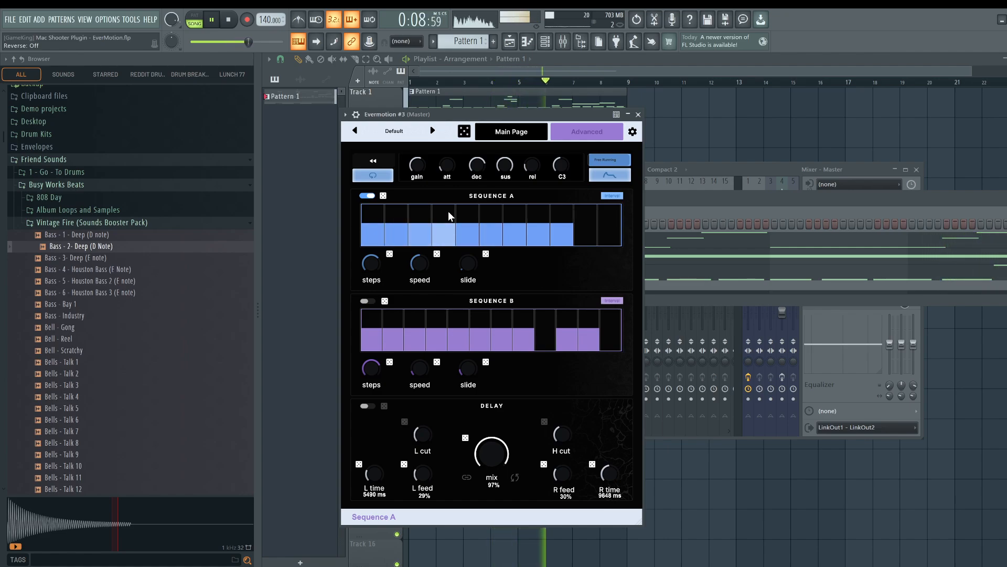
{"action": "left_click_drag", "start_coordinate": [448, 212], "coordinate": [445, 203]}
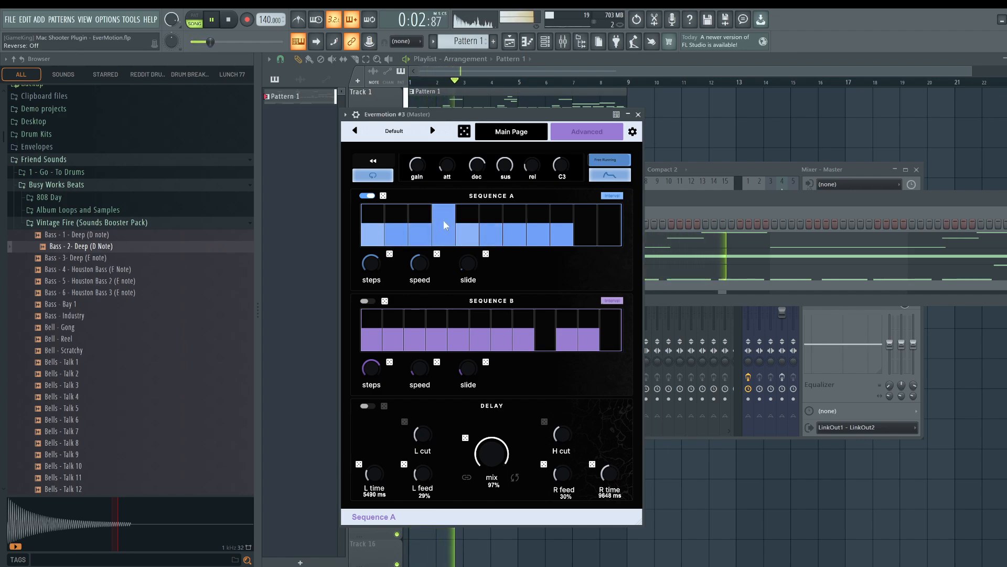
{"action": "left_click_drag", "start_coordinate": [468, 262], "coordinate": [467, 210]}
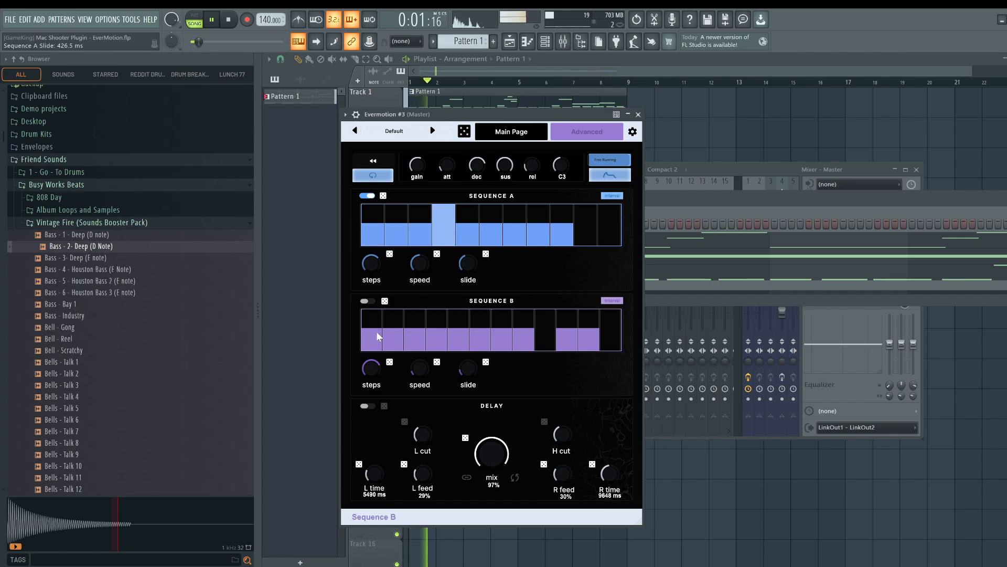
Turn on Evermotion #3's delay with a 57% mix and both delay times at 200 ms.
{"action": "left_click", "coordinate": [367, 406]}
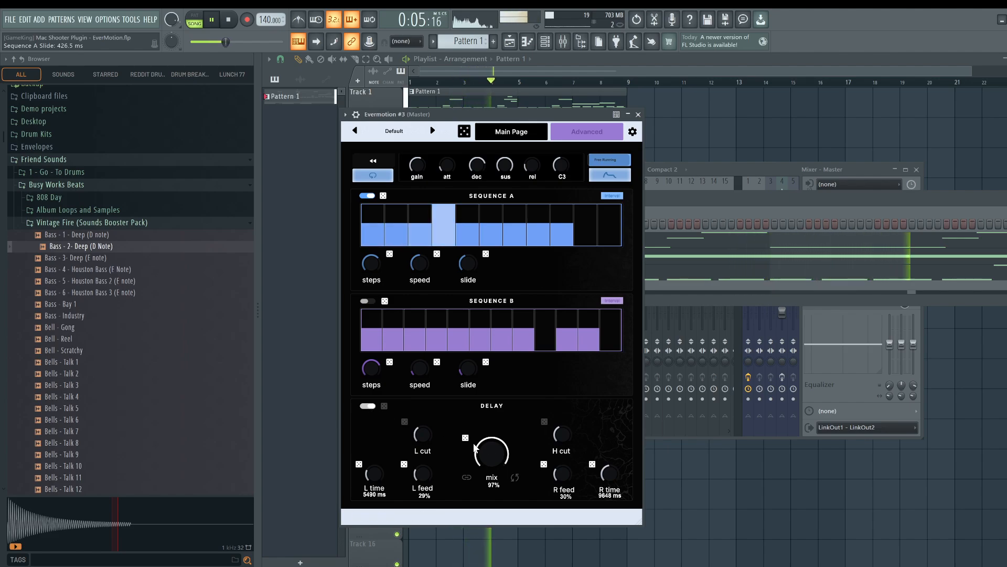
{"action": "left_click_drag", "start_coordinate": [492, 452], "coordinate": [488, 507]}
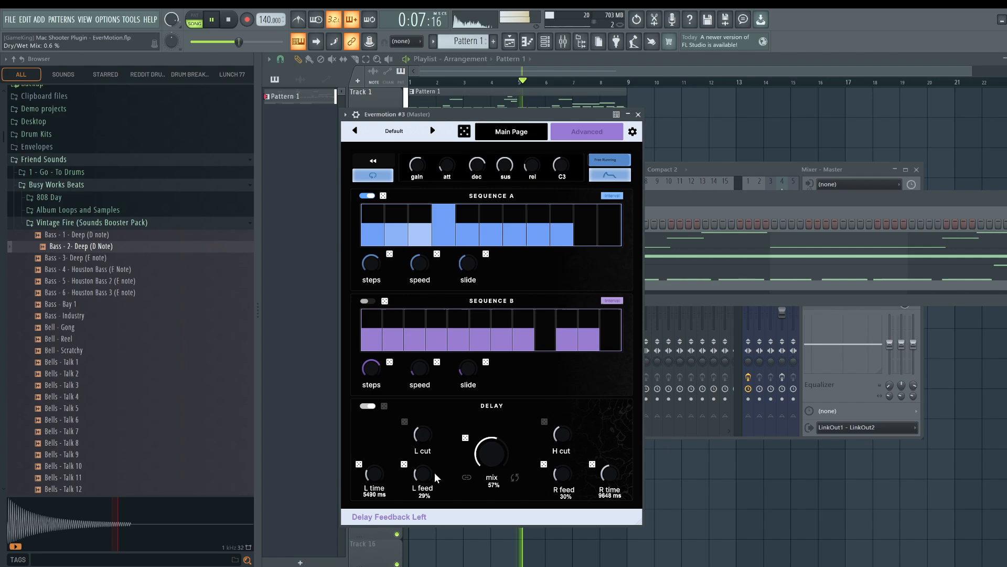
{"action": "left_click_drag", "start_coordinate": [369, 471], "coordinate": [388, 532]}
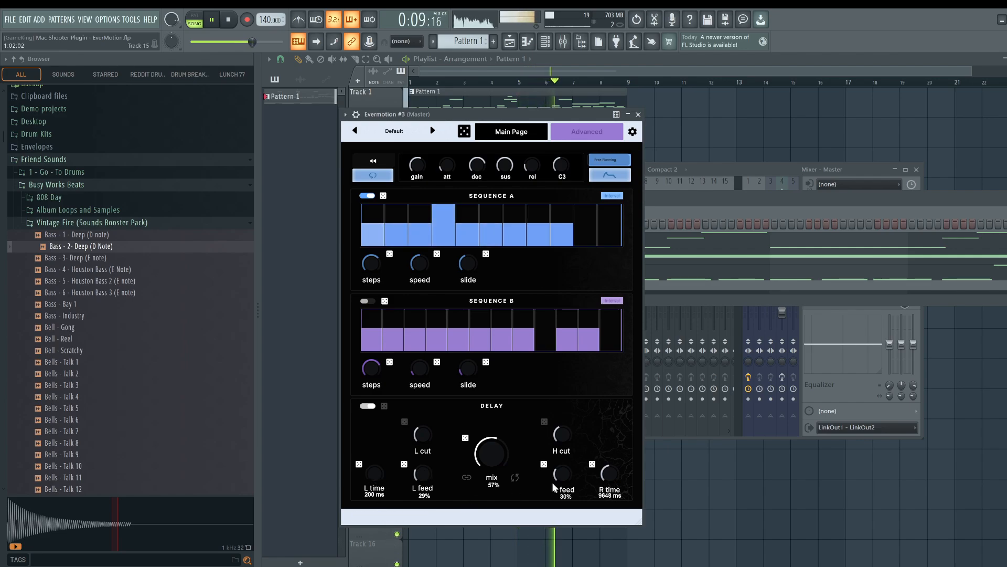
{"action": "left_click_drag", "start_coordinate": [610, 474], "coordinate": [603, 545]}
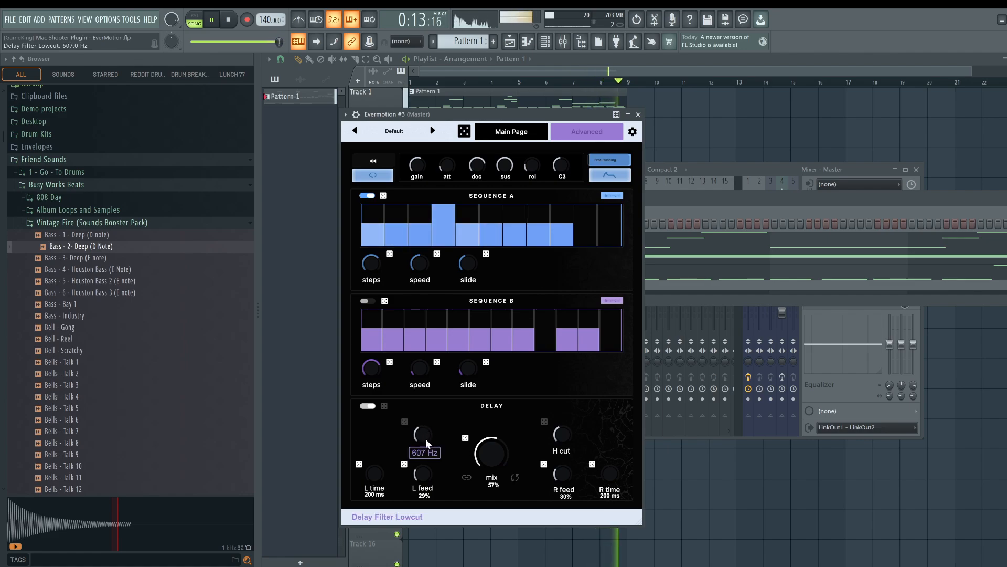
Lower the delay's low cut, raise its high cut slightly and set the delay mix to 55%.
{"action": "left_click_drag", "start_coordinate": [426, 439], "coordinate": [426, 455]}
{"action": "mouse_move", "coordinate": [566, 435]}
{"action": "mouse_move", "coordinate": [566, 430]}
{"action": "left_mouse_down"}
{"action": "mouse_move", "coordinate": [572, 407]}
{"action": "mouse_move", "coordinate": [567, 423]}
{"action": "left_mouse_up"}
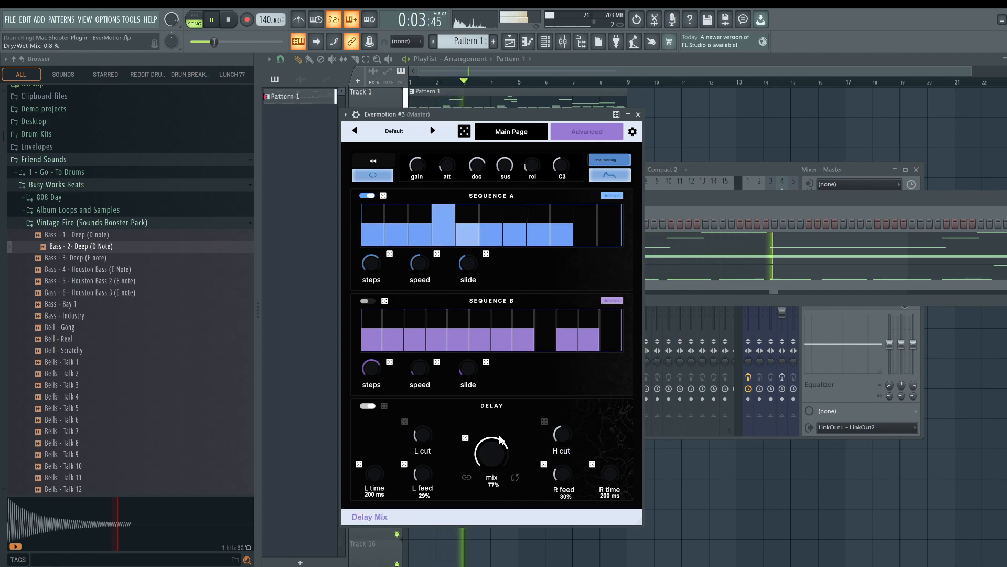
{"action": "left_click_drag", "start_coordinate": [493, 450], "coordinate": [494, 448]}
Sync the delay to tempo with both times at 1/64T, and set the low cut to 20 Hz and high cut to 20000 Hz.
{"action": "left_click", "coordinate": [514, 478]}
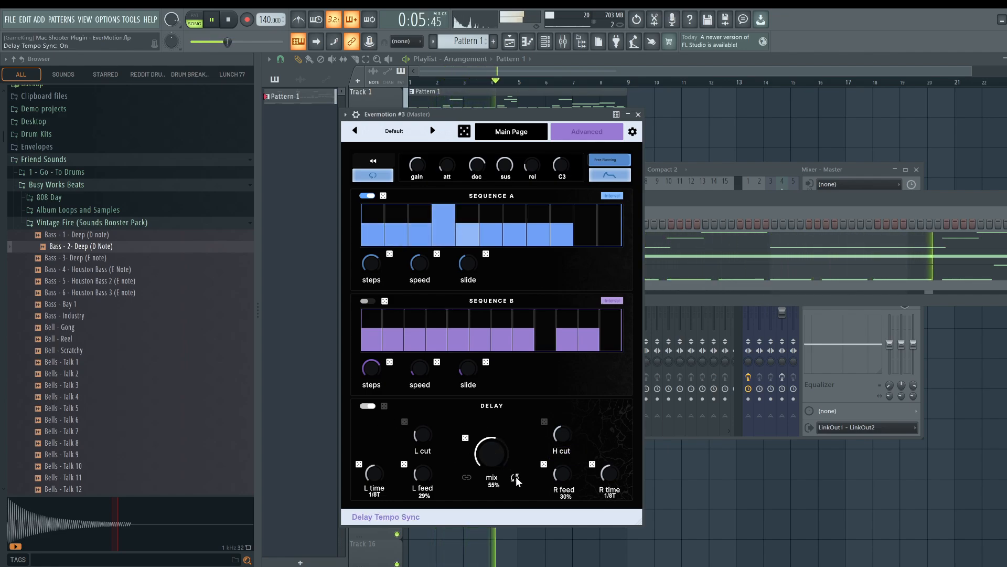
{"action": "left_click_drag", "start_coordinate": [373, 468], "coordinate": [370, 535]}
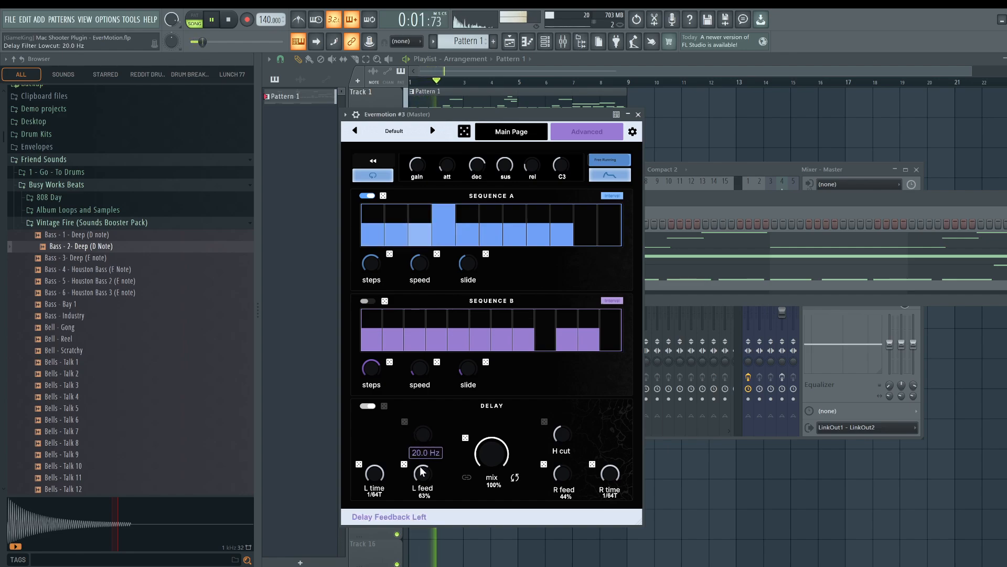
{"action": "left_click_drag", "start_coordinate": [420, 466], "coordinate": [421, 478]}
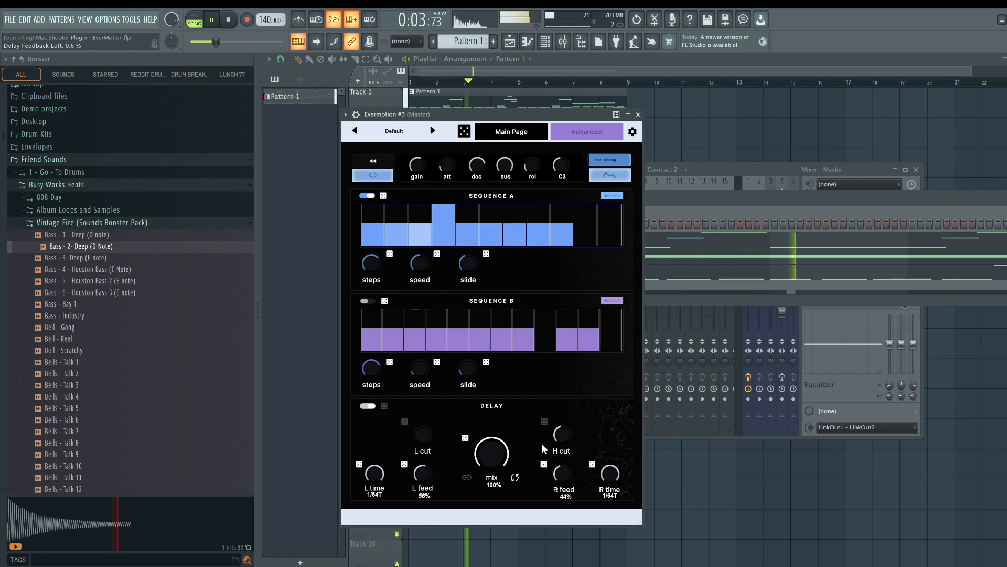
{"action": "left_click_drag", "start_coordinate": [562, 435], "coordinate": [568, 330]}
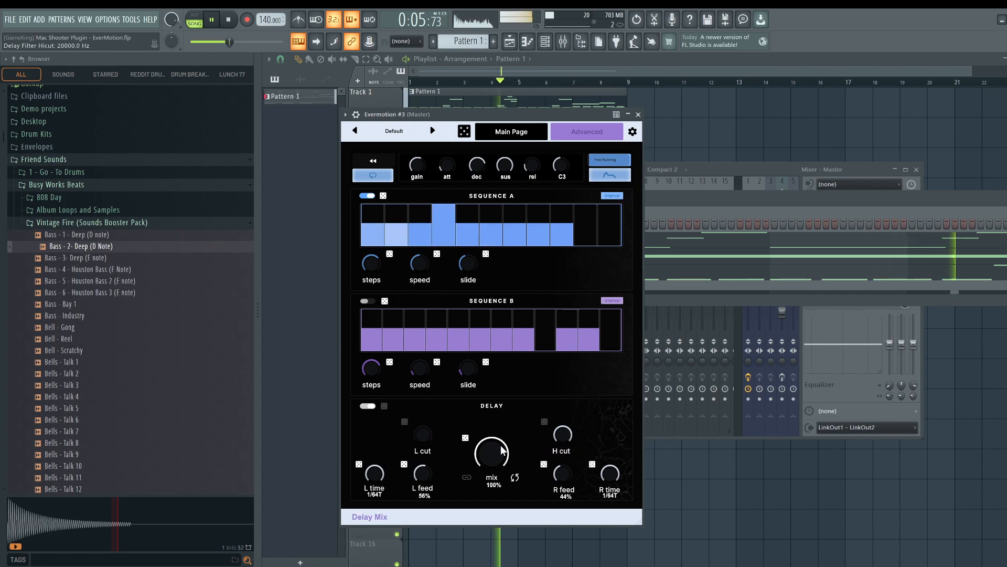
Set the delay mix to 54% and the feedback to 64% left and 66% right.
{"action": "left_click_drag", "start_coordinate": [502, 450], "coordinate": [480, 487]}
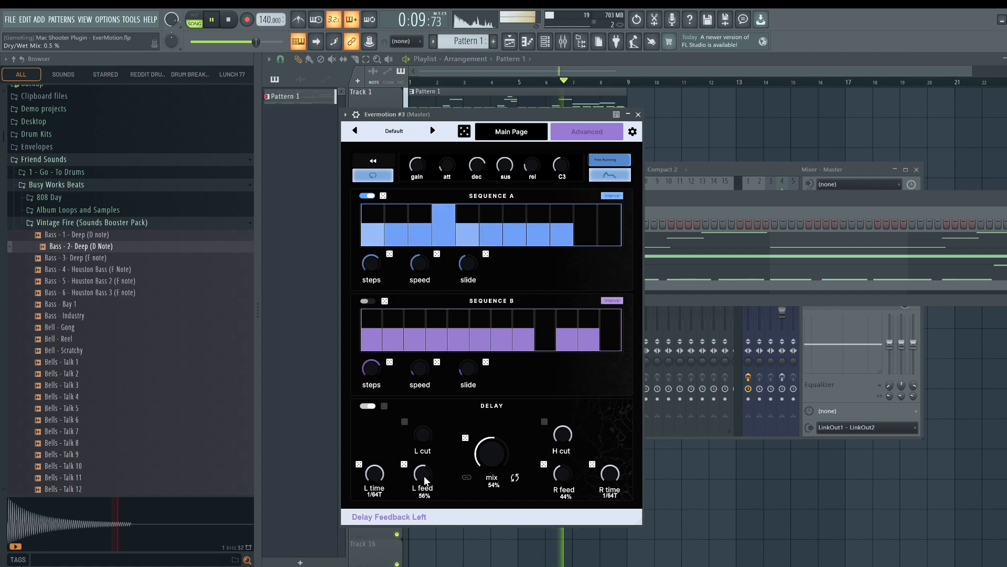
{"action": "left_click_drag", "start_coordinate": [424, 475], "coordinate": [423, 452]}
{"action": "left_click_drag", "start_coordinate": [562, 473], "coordinate": [552, 438]}
Compare the sound with the delay off and on, set the left delay time to 1/32D and leave the delay off.
{"action": "left_click", "coordinate": [368, 406]}
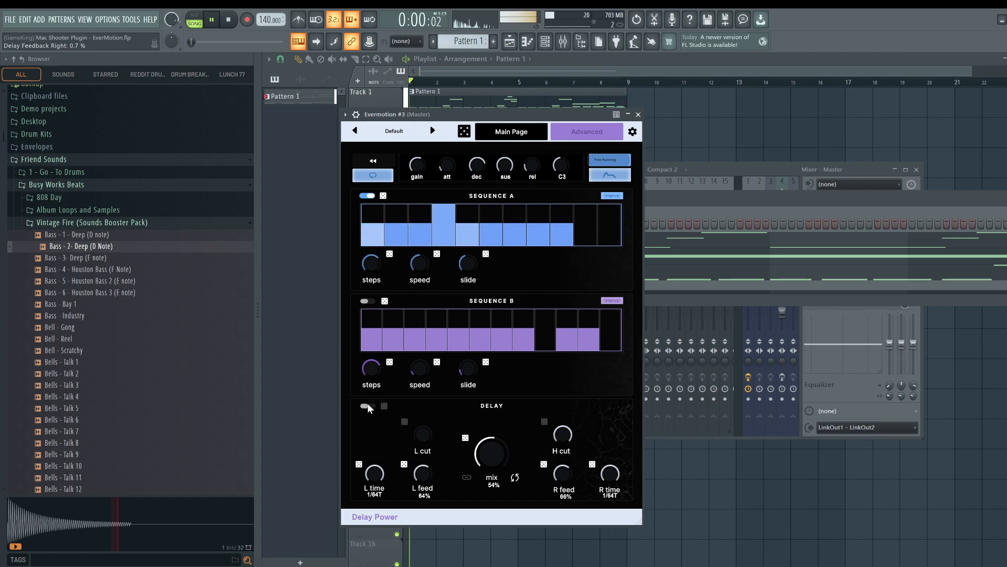
{"action": "left_click", "coordinate": [368, 404]}
{"action": "left_click_drag", "start_coordinate": [371, 471], "coordinate": [370, 507]}
{"action": "left_click", "coordinate": [367, 406]}
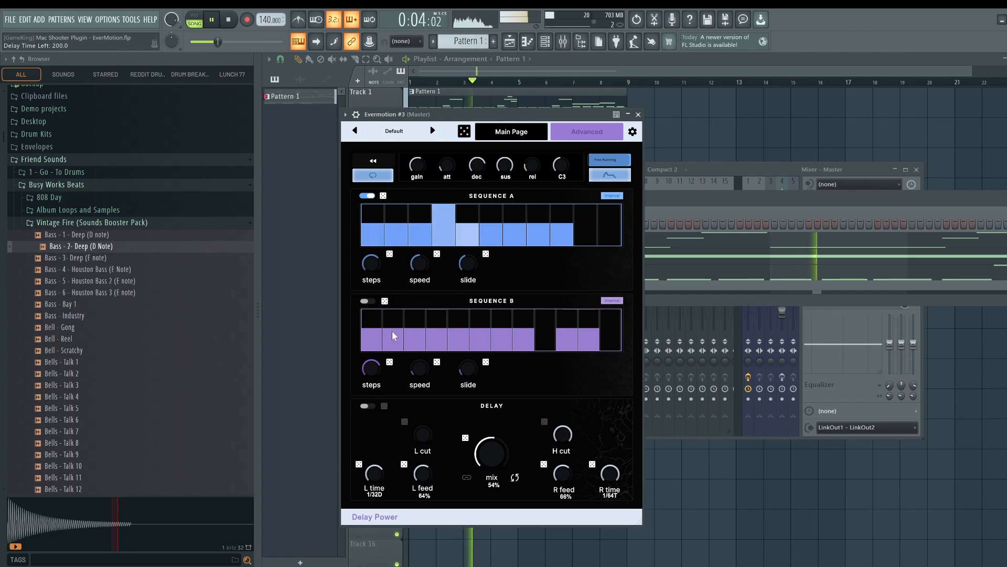
Review Evermotion #3's Main Page and the Snap Interval option of Sequence A on the Advanced page, keeping it on Interval.
{"action": "left_click", "coordinate": [512, 131]}
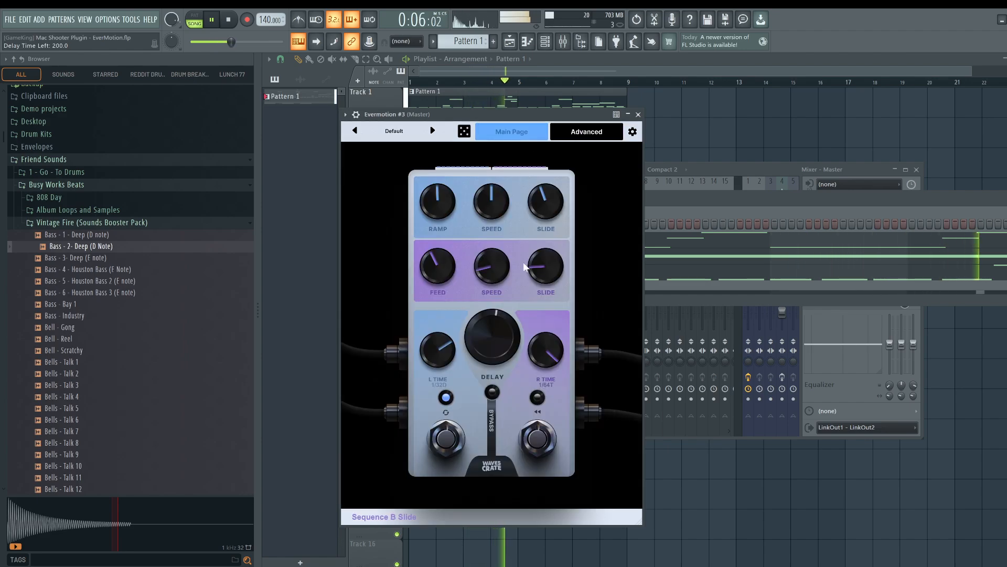
{"action": "left_click", "coordinate": [577, 129]}
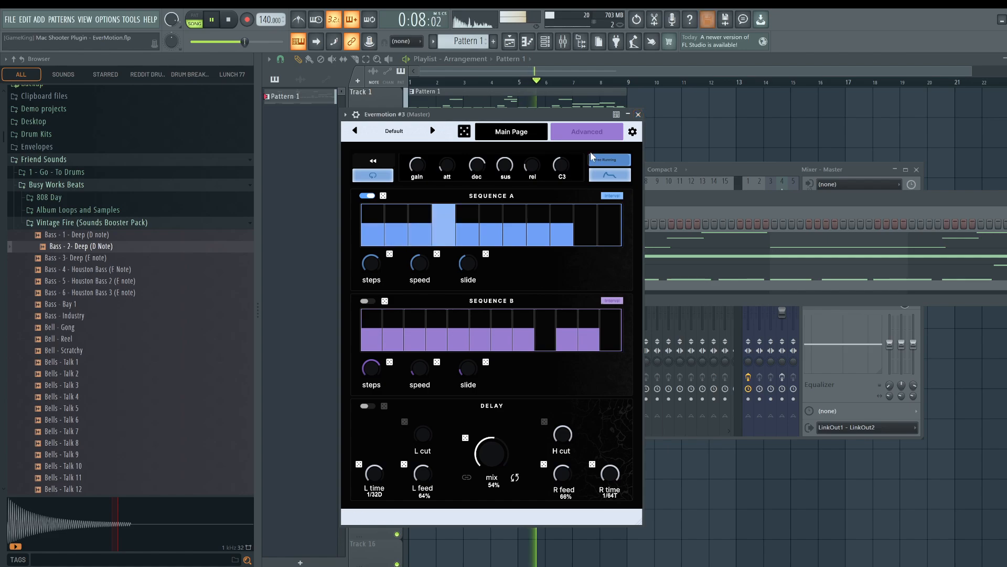
{"action": "left_click", "coordinate": [612, 196]}
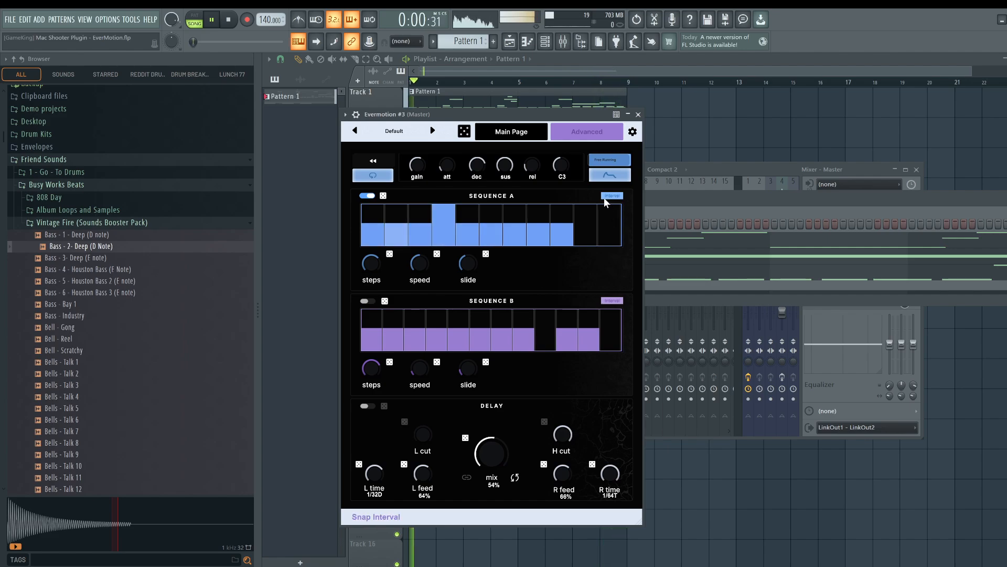
{"action": "left_click", "coordinate": [609, 196]}
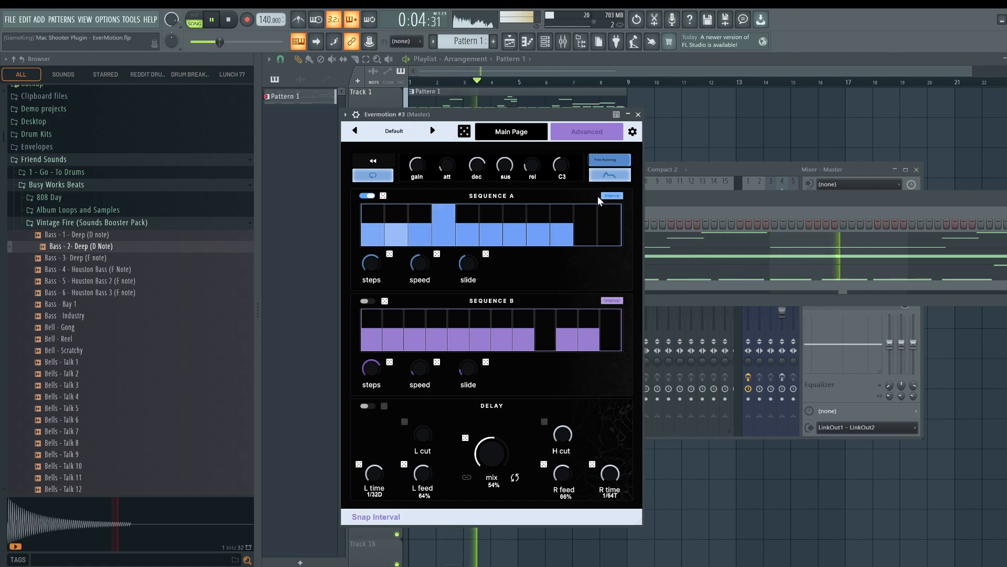
Show the Evermotion #3 settings page and close the plugin window.
{"action": "left_click", "coordinate": [632, 135]}
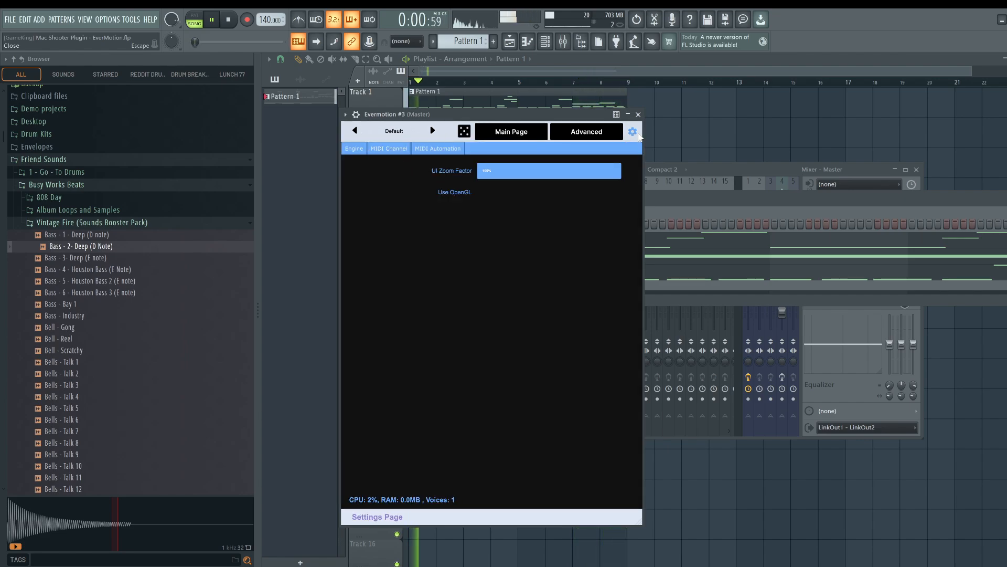
{"action": "left_click", "coordinate": [638, 115]}
Show the Evermotion #3 piano roll, select the C6 and G5 notes just before bar 5, and return to the playlist.
{"action": "key", "text": "F7"}
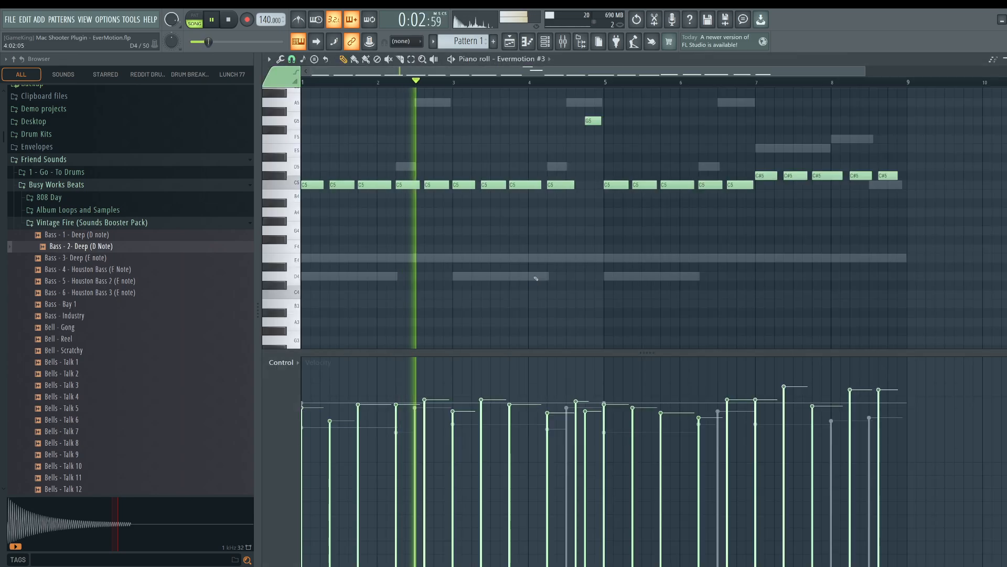
{"action": "scroll", "coordinate": [534, 247], "scroll_direction": "up", "scroll_amount": 4}
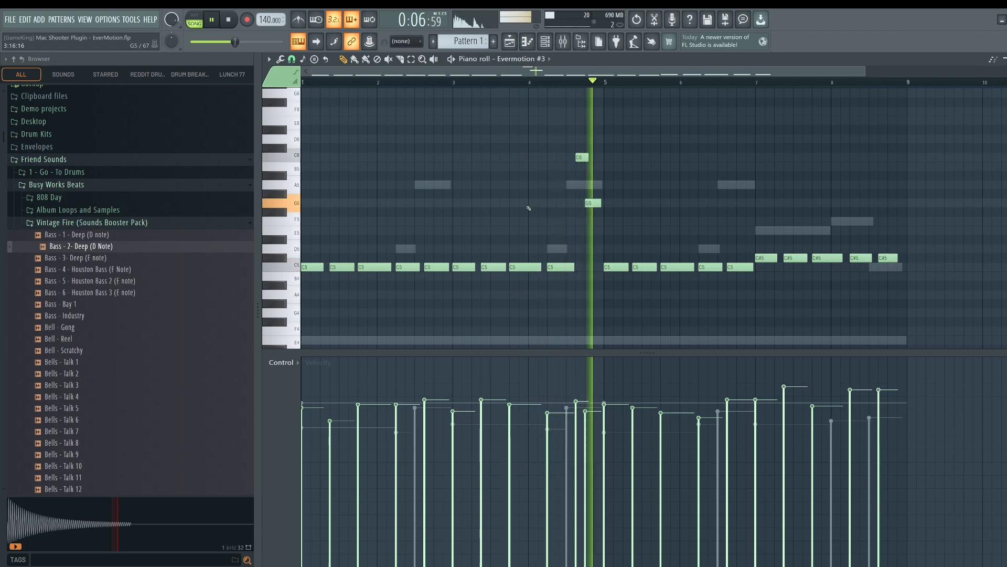
{"action": "left_click_drag", "start_coordinate": [569, 135], "coordinate": [606, 238]}
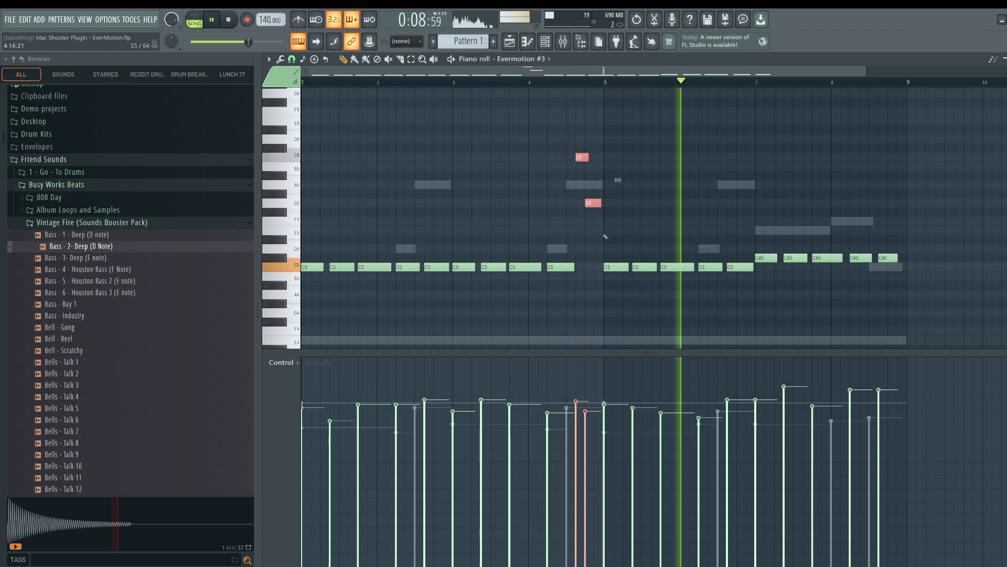
{"action": "key", "text": "Return"}
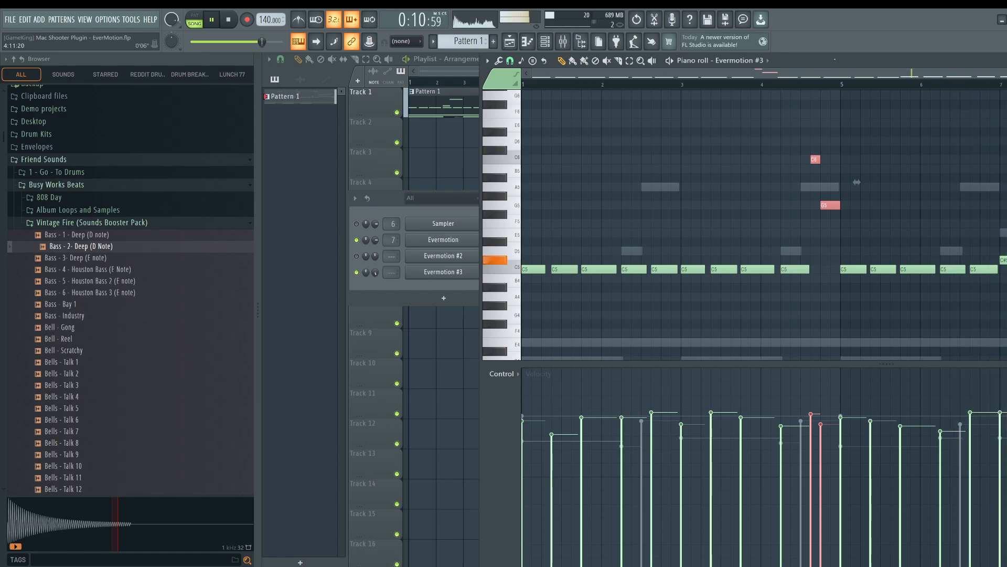
{"action": "key", "text": "Return"}
{"action": "key", "text": "Escape"}
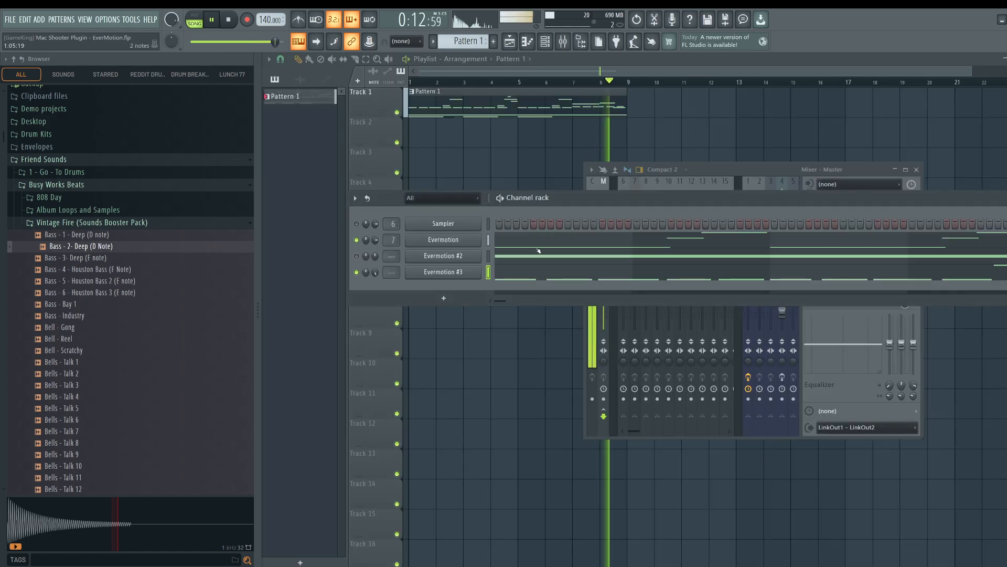
Unmute Evermotion #2, save the project and restart playback of the pattern.
{"action": "left_click", "coordinate": [357, 256]}
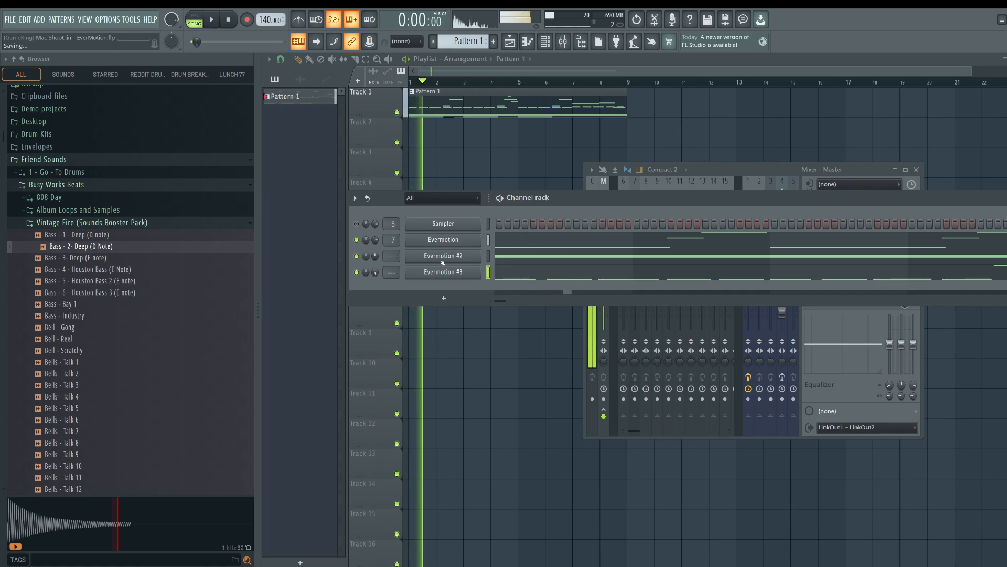
{"action": "key", "text": "space"}
{"action": "key", "text": "space"}
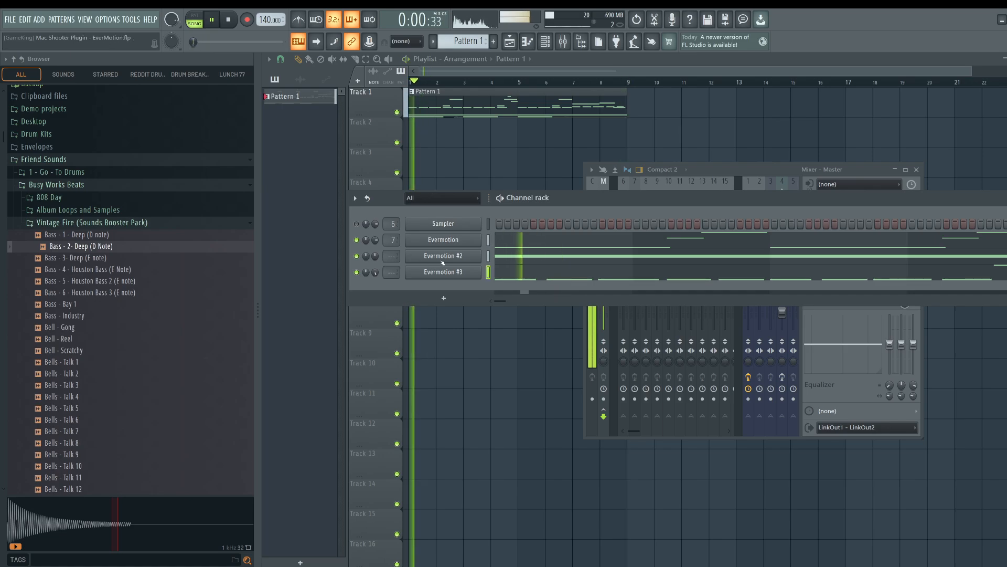
Transpose the Evermotion #2 notes up one octave in the piano roll and restart playback.
{"action": "left_click", "coordinate": [507, 258]}
{"action": "key", "text": "ctrl+Up"}
{"action": "key", "text": "space"}
{"action": "key", "text": "space"}
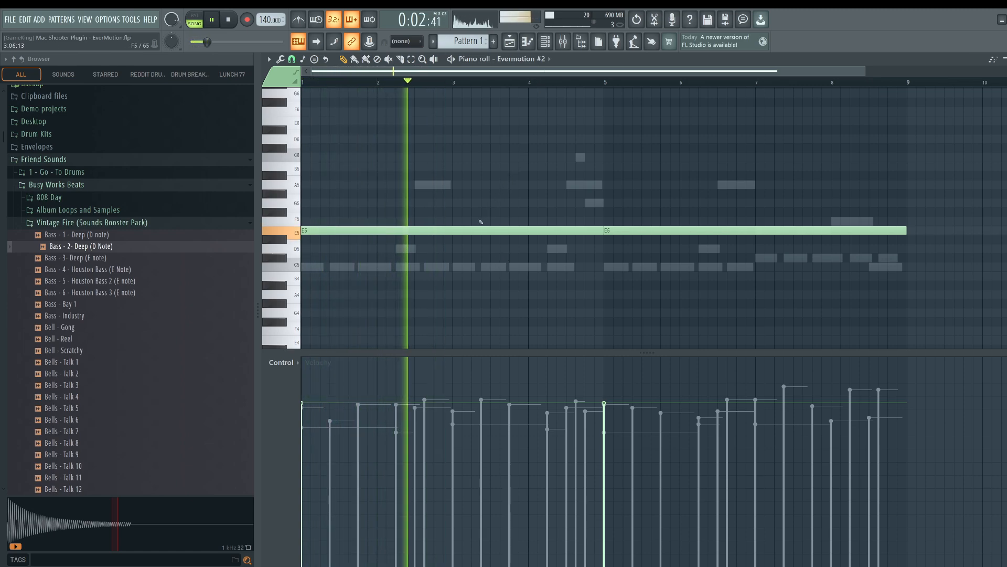
Advance the Evermotion #2 preset to MAHDI - METRO ORGAN, restart playback and close the plugin window.
{"action": "left_click", "coordinate": [544, 44]}
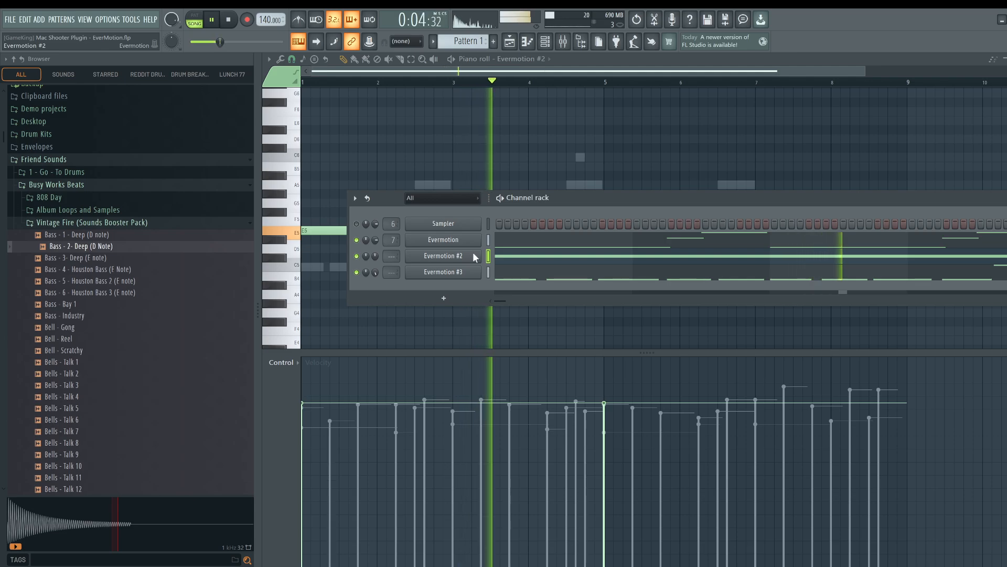
{"action": "left_click", "coordinate": [444, 256]}
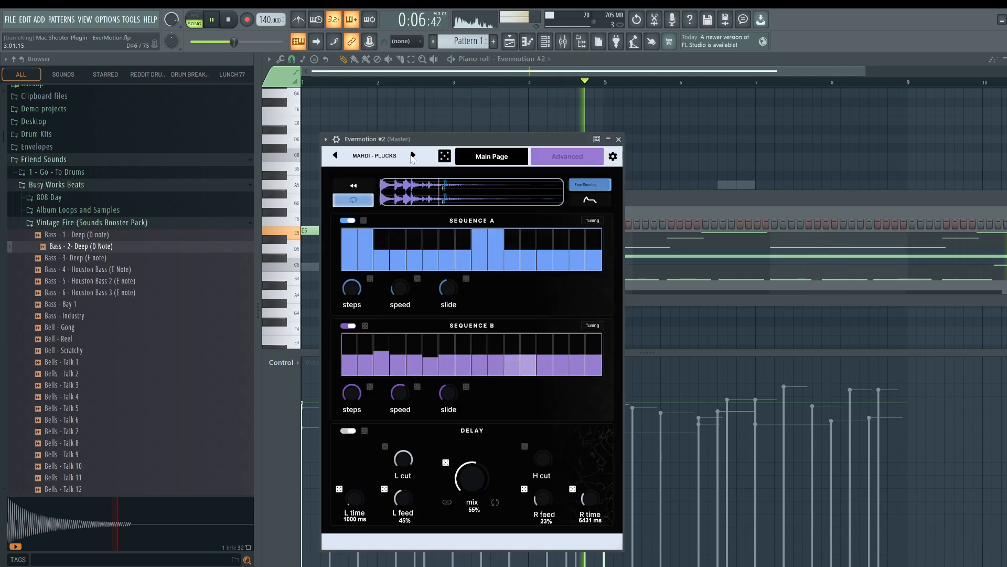
{"action": "left_click", "coordinate": [414, 156]}
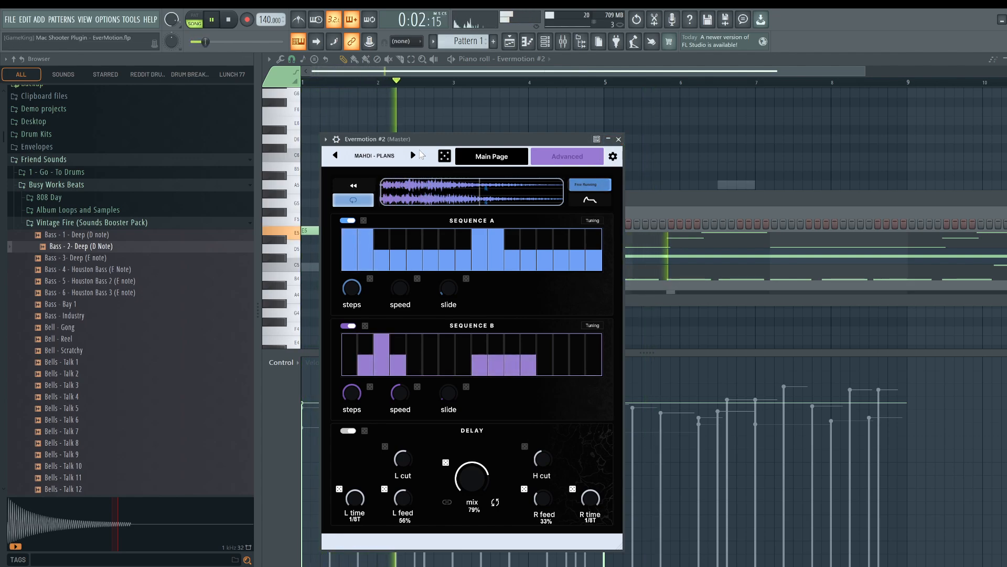
{"action": "left_click", "coordinate": [413, 156]}
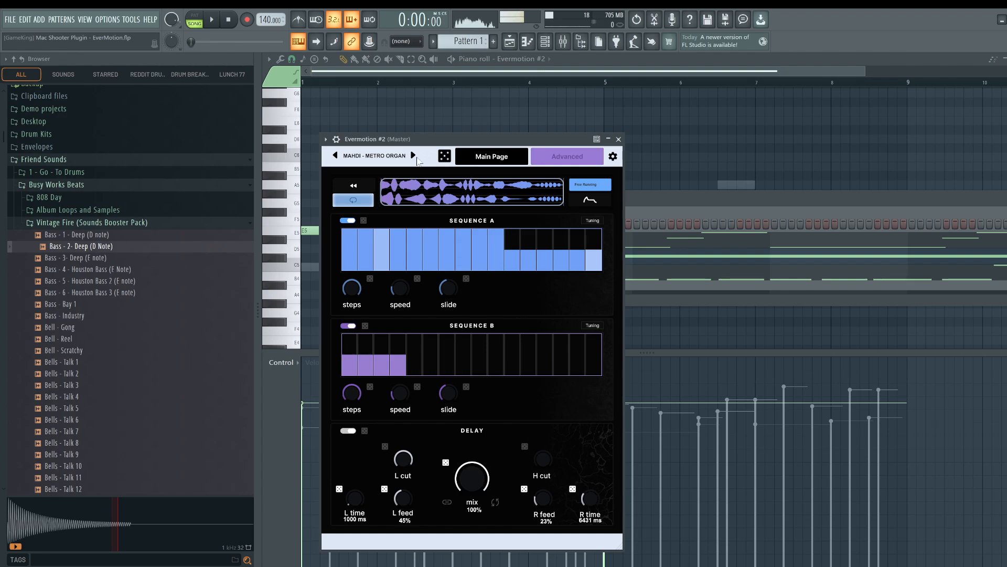
{"action": "key", "text": "space"}
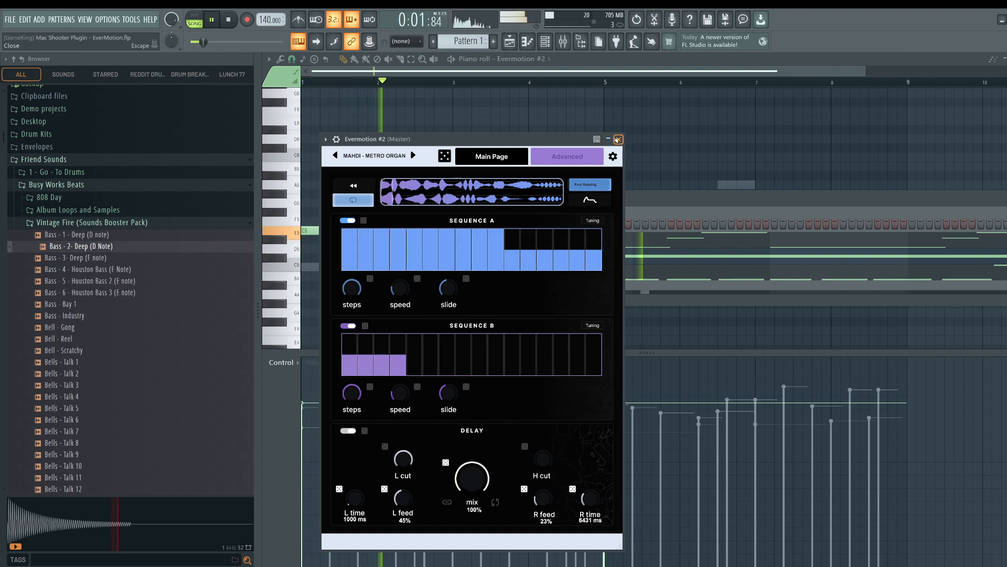
{"action": "left_click", "coordinate": [618, 139]}
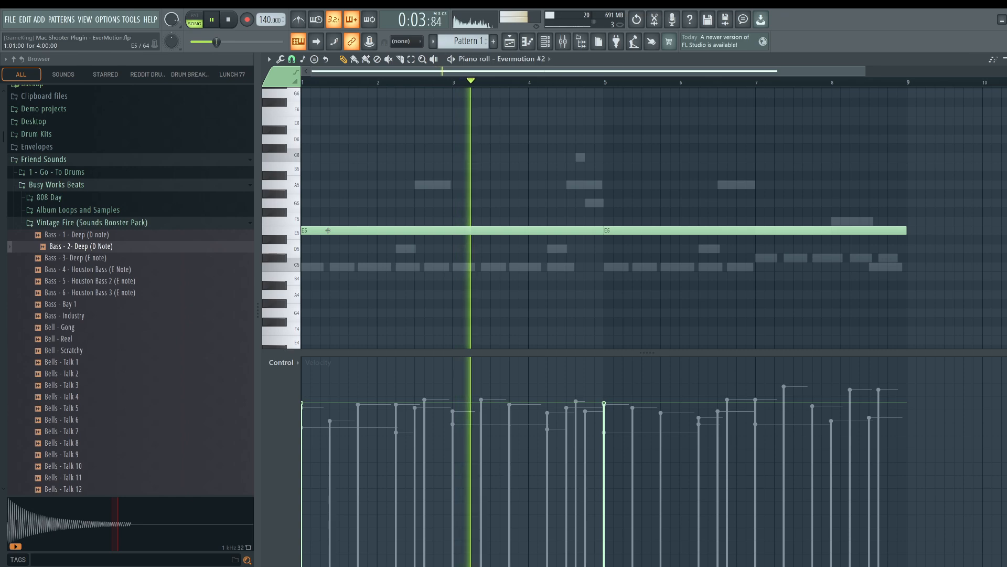
Transpose both long Evermotion #2 notes up to F5 and select all notes in the piano roll.
{"action": "left_click_drag", "start_coordinate": [327, 230], "coordinate": [328, 221]}
{"action": "left_click_drag", "start_coordinate": [613, 230], "coordinate": [613, 215]}
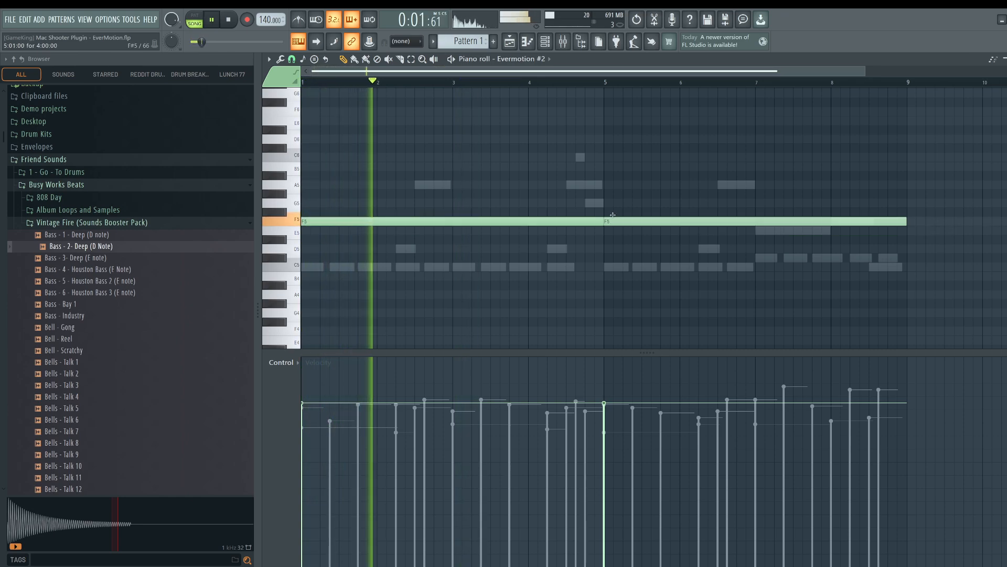
{"action": "key", "text": "ctrl+a"}
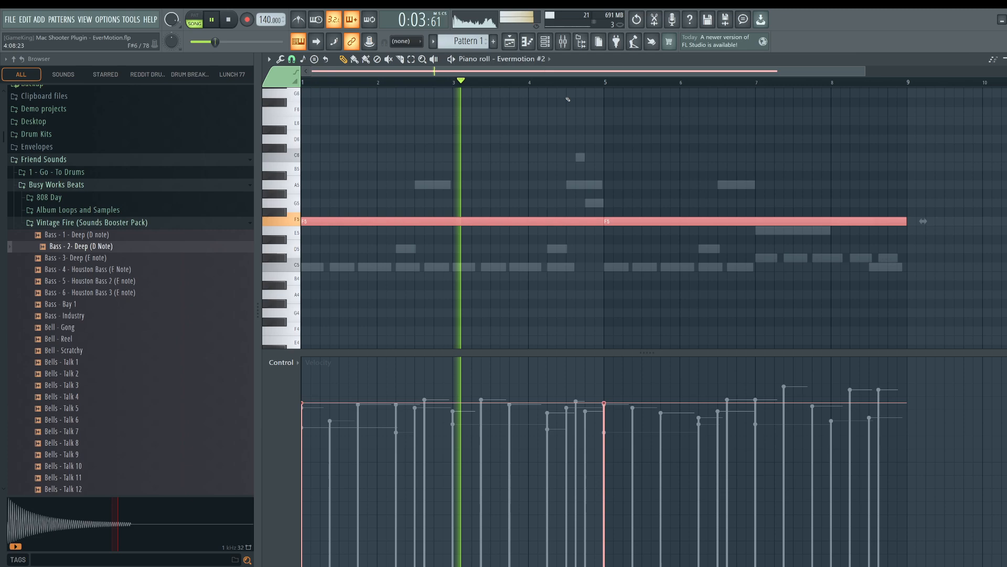
Set the Evermotion #2 channel's pitch range to 12 semitones, try a channel pitch of -720 cents and reset it.
{"action": "key", "text": "F6"}
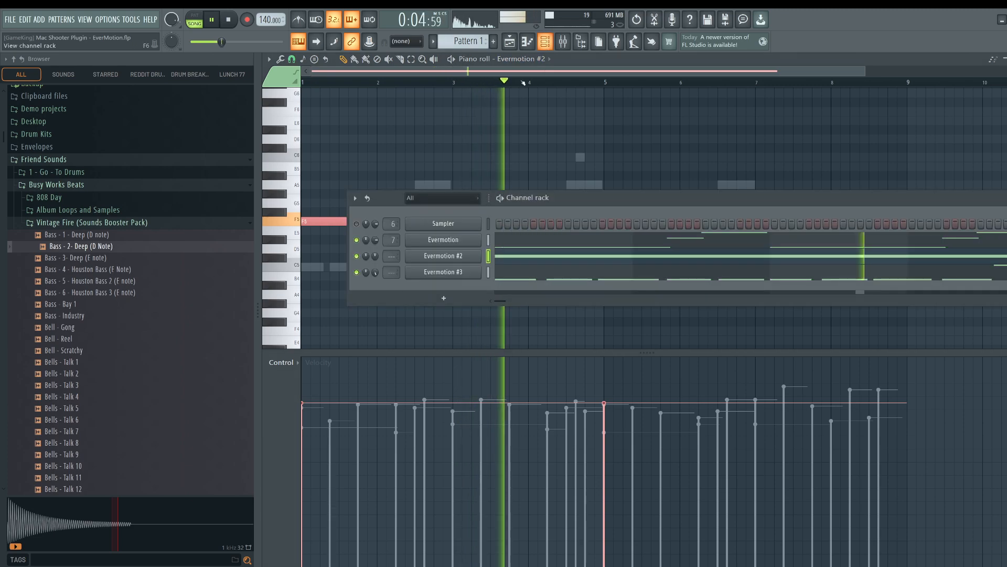
{"action": "left_click", "coordinate": [440, 256]}
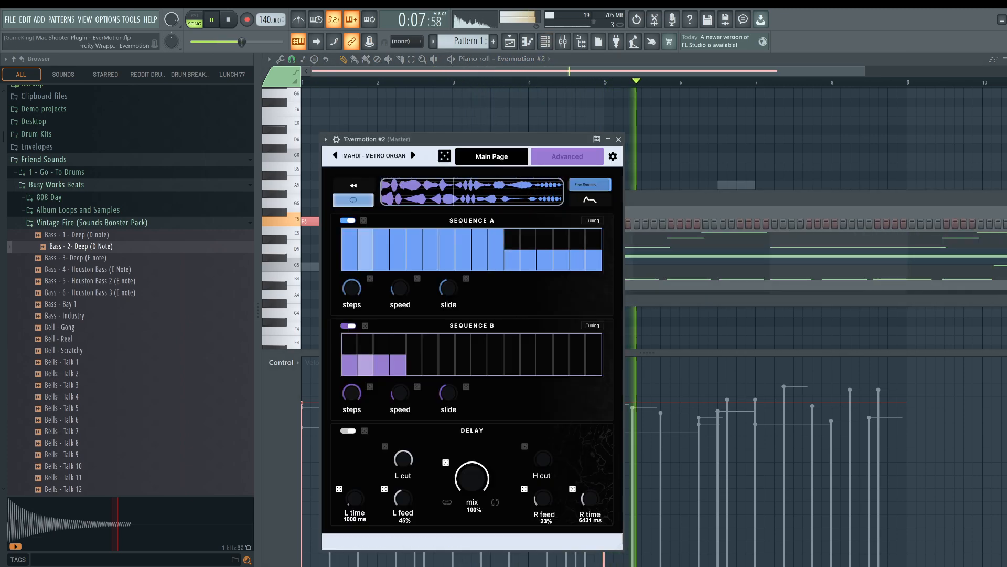
{"action": "left_click_drag", "start_coordinate": [399, 139], "coordinate": [395, 142]}
{"action": "left_click", "coordinate": [332, 144]}
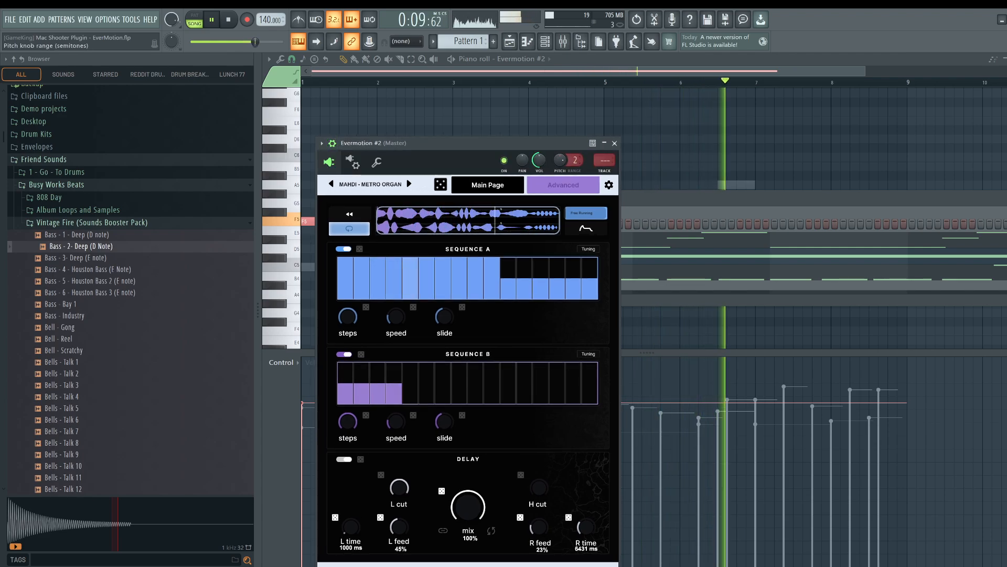
{"action": "left_click_drag", "start_coordinate": [575, 160], "coordinate": [559, 189]}
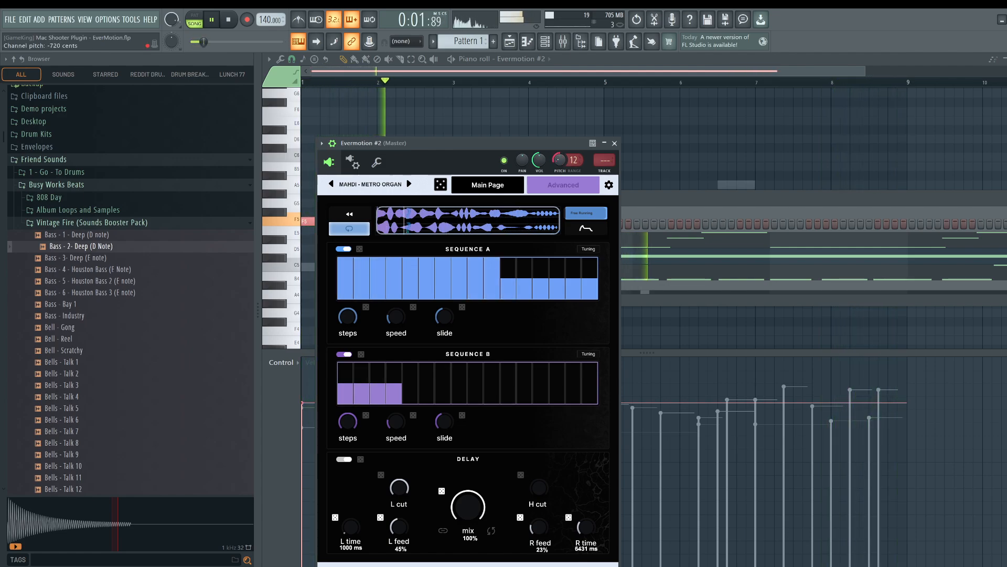
{"action": "right_click", "coordinate": [560, 160]}
{"action": "left_click", "coordinate": [570, 164]}
Lower the Evermotion #2 channel volume to 49% and reset its pitch knob.
{"action": "left_click_drag", "start_coordinate": [540, 143], "coordinate": [487, 130]}
{"action": "left_click_drag", "start_coordinate": [486, 147], "coordinate": [487, 163]}
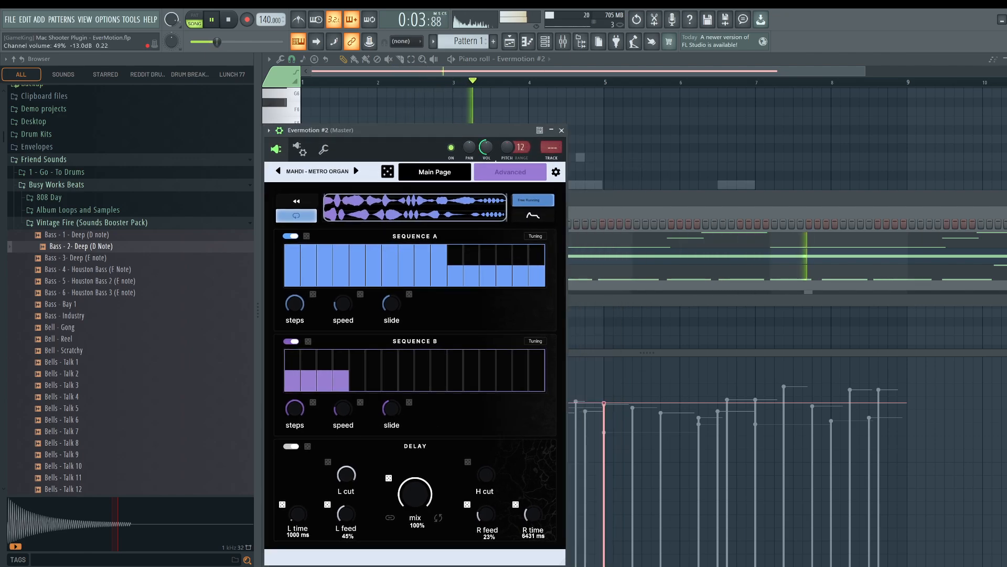
{"action": "right_click", "coordinate": [507, 147]}
{"action": "left_click", "coordinate": [517, 152]}
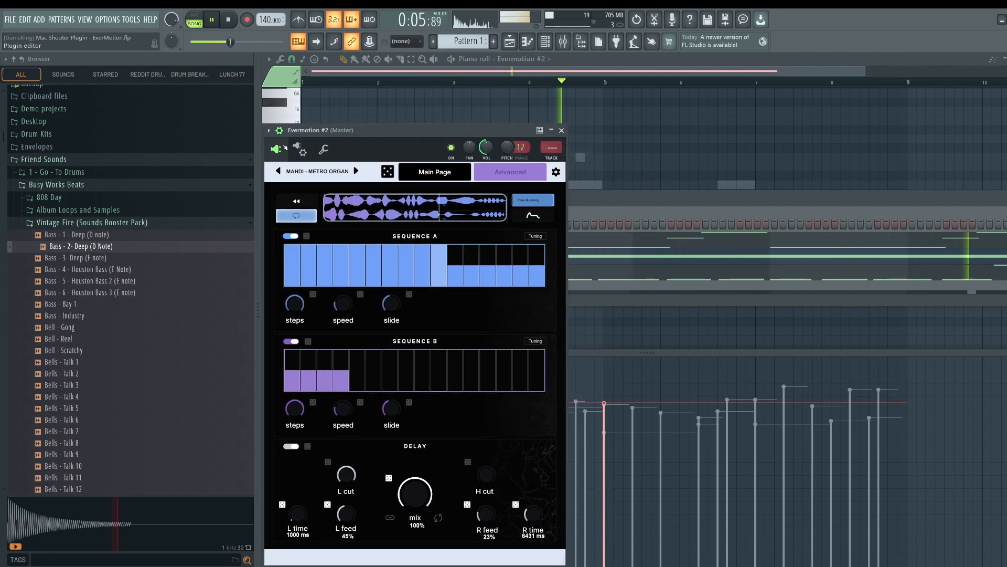
Hide the Evermotion #2 channel settings, switch the preset to MAHDI - LEADS and close the plugin window.
{"action": "left_click", "coordinate": [279, 130]}
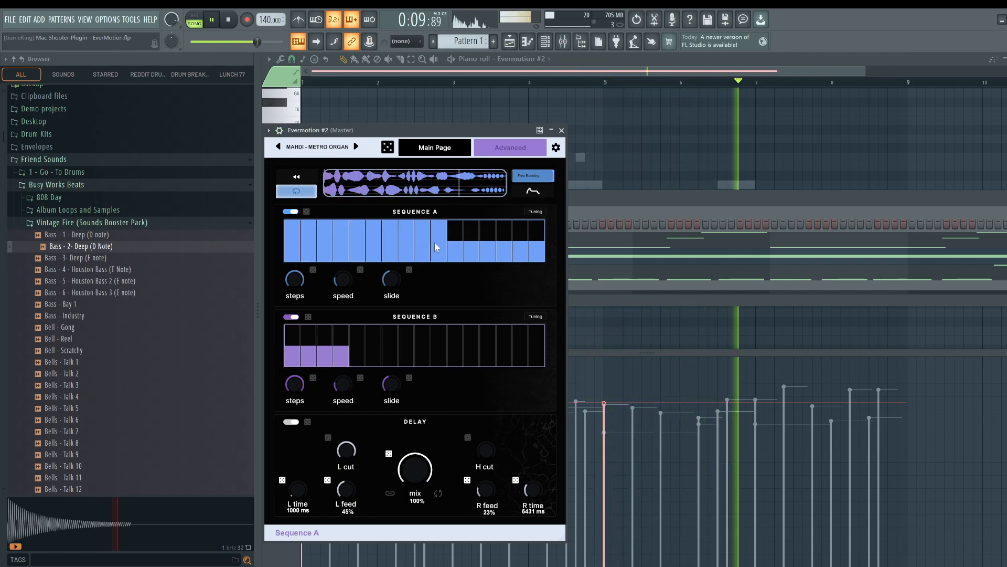
{"action": "left_click", "coordinate": [356, 147]}
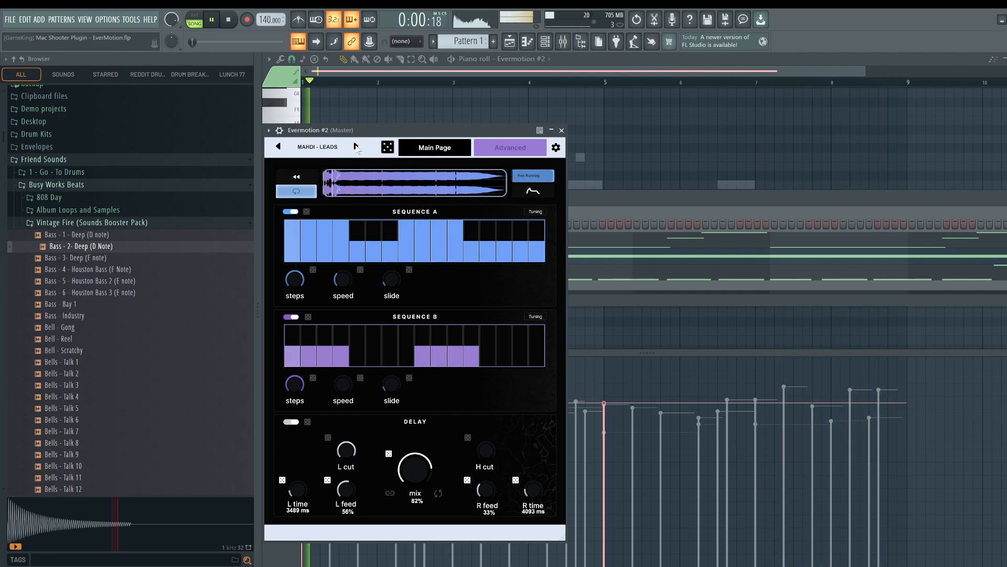
{"action": "left_click", "coordinate": [562, 131]}
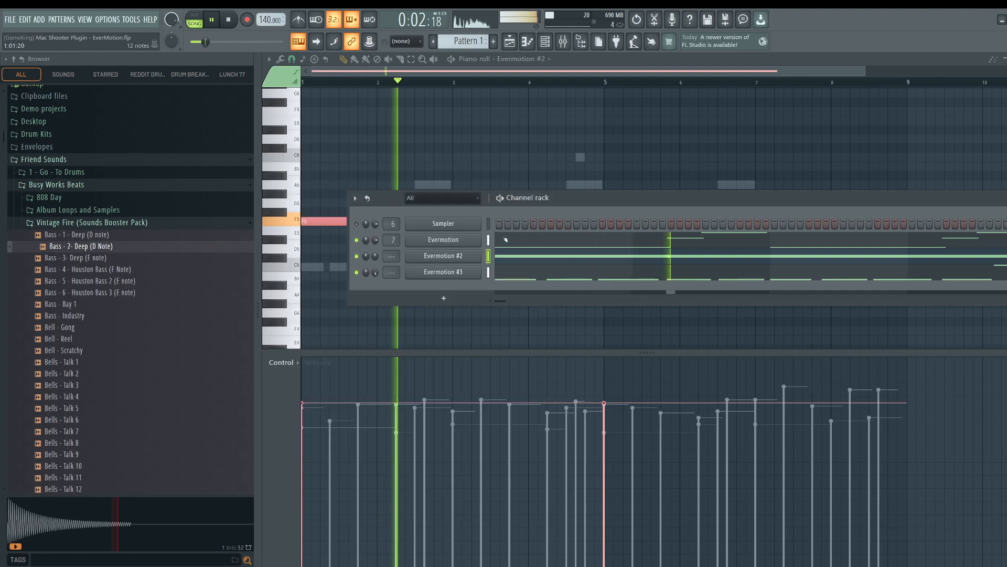
Transpose the long Evermotion #2 notes down to D5 in the piano roll and restart playback.
{"action": "left_click", "coordinate": [514, 260]}
{"action": "left_click", "coordinate": [514, 261]}
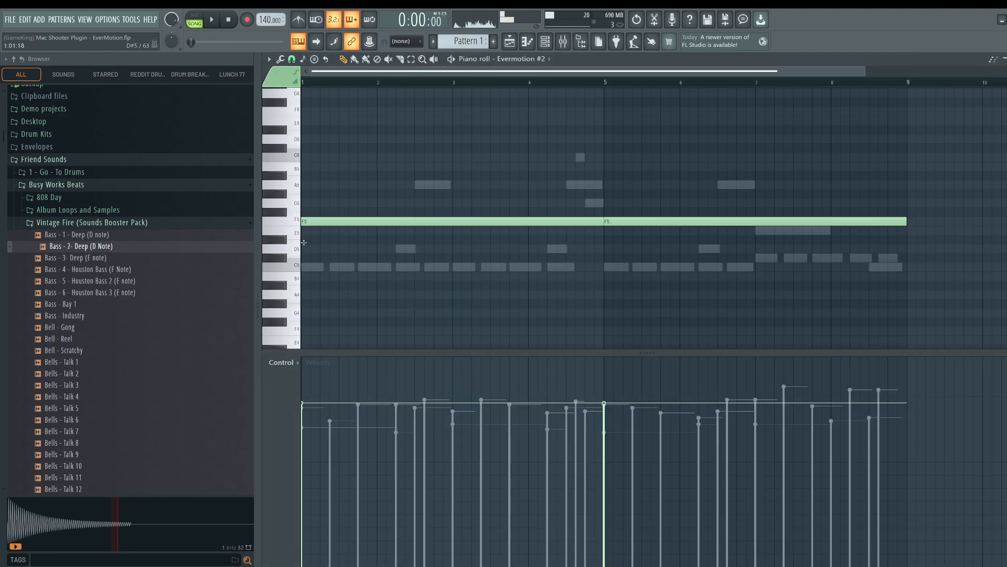
{"action": "key", "text": "space"}
{"action": "left_click_drag", "start_coordinate": [323, 223], "coordinate": [323, 249]}
{"action": "key", "text": "space"}
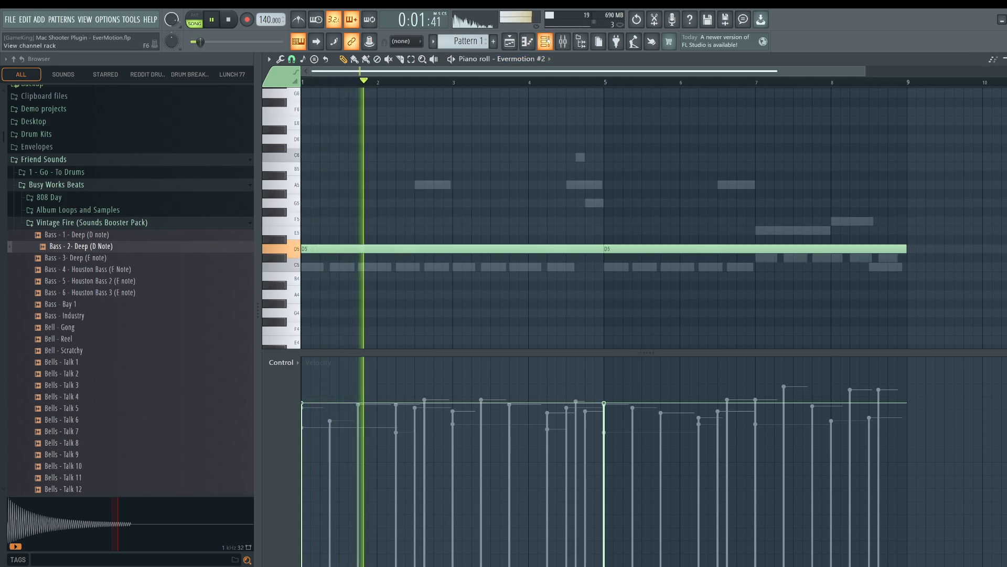
Route the Evermotion #2 and Evermotion #3 channels to mixer tracks 8 and 9.
{"action": "key", "text": "F6"}
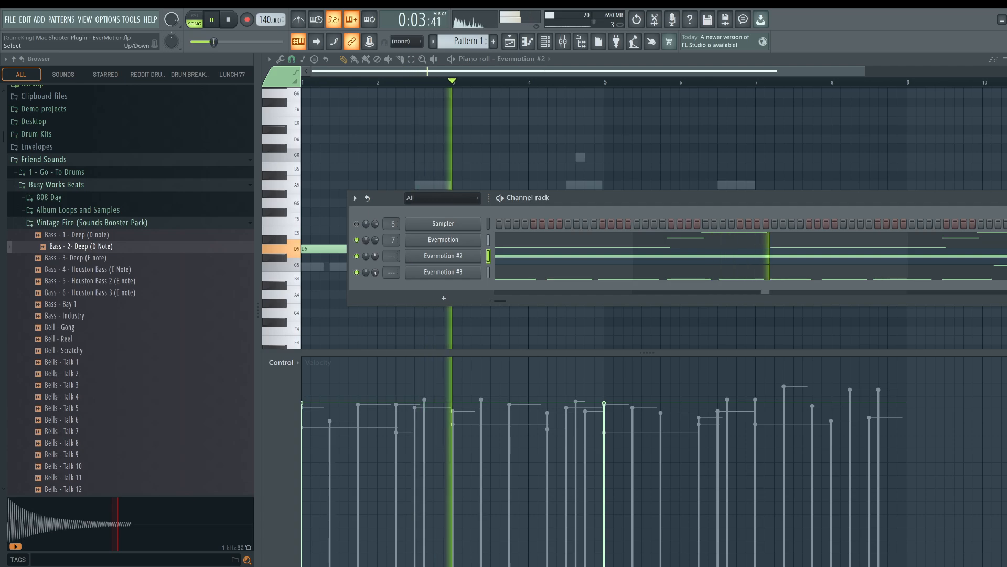
{"action": "key", "text": "ctrl+l"}
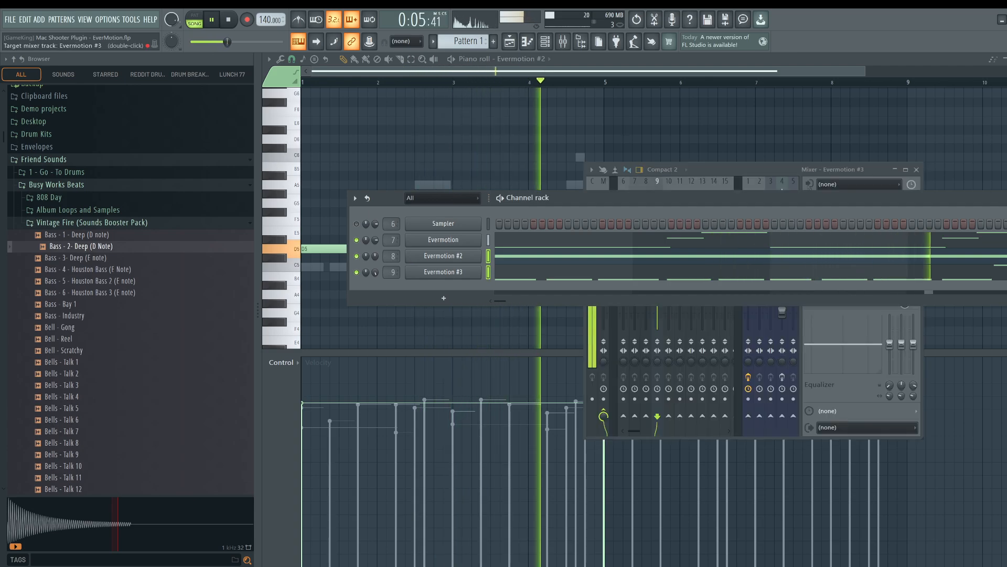
{"action": "left_click_drag", "start_coordinate": [375, 257], "coordinate": [375, 261]}
Load Transporter into the first effect slot of the Evermotion #2 mixer track and close its window.
{"action": "left_click", "coordinate": [782, 191]}
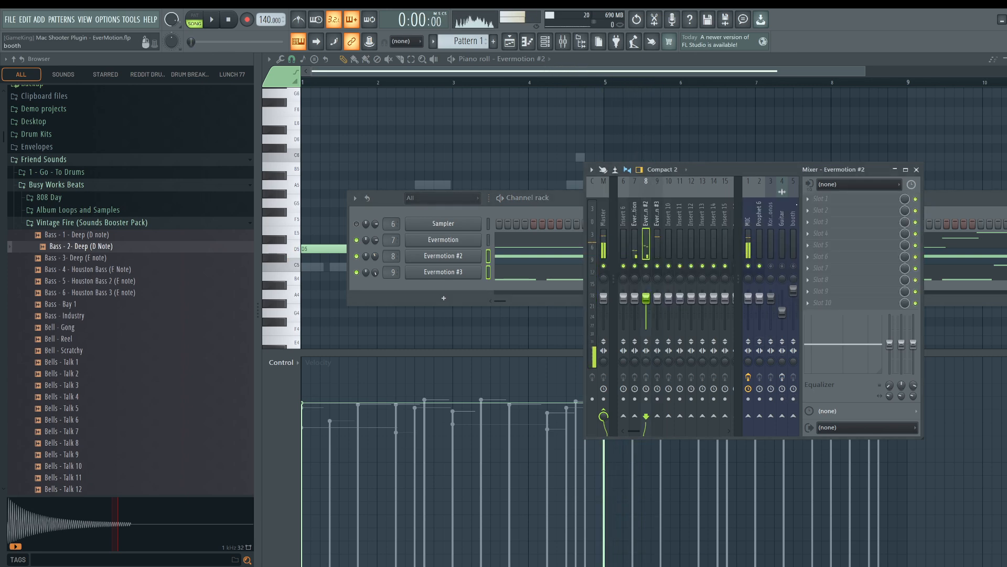
{"action": "left_click", "coordinate": [810, 198]}
{"action": "scroll", "coordinate": [820, 155], "scroll_direction": "down", "scroll_amount": 5}
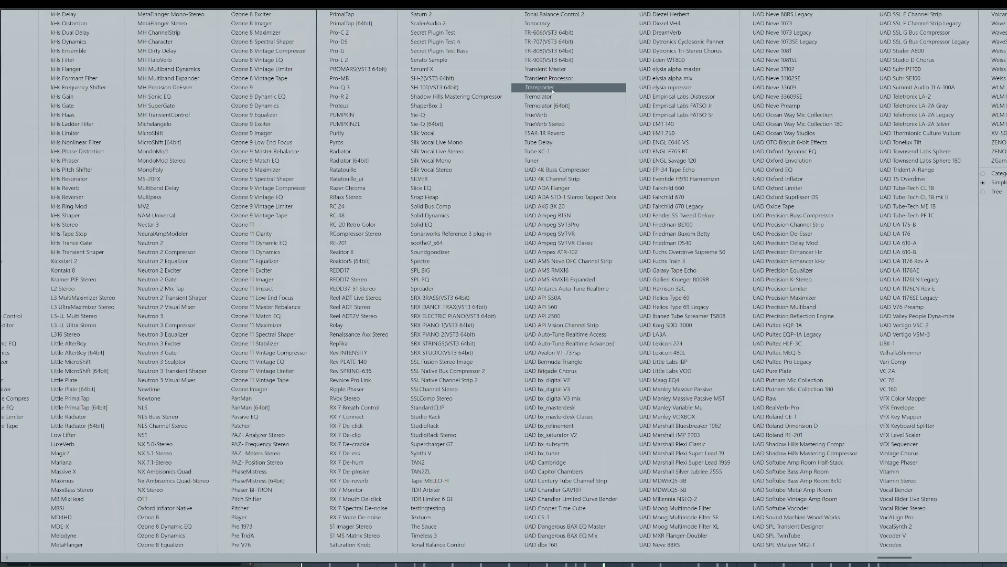
{"action": "left_click", "coordinate": [552, 88]}
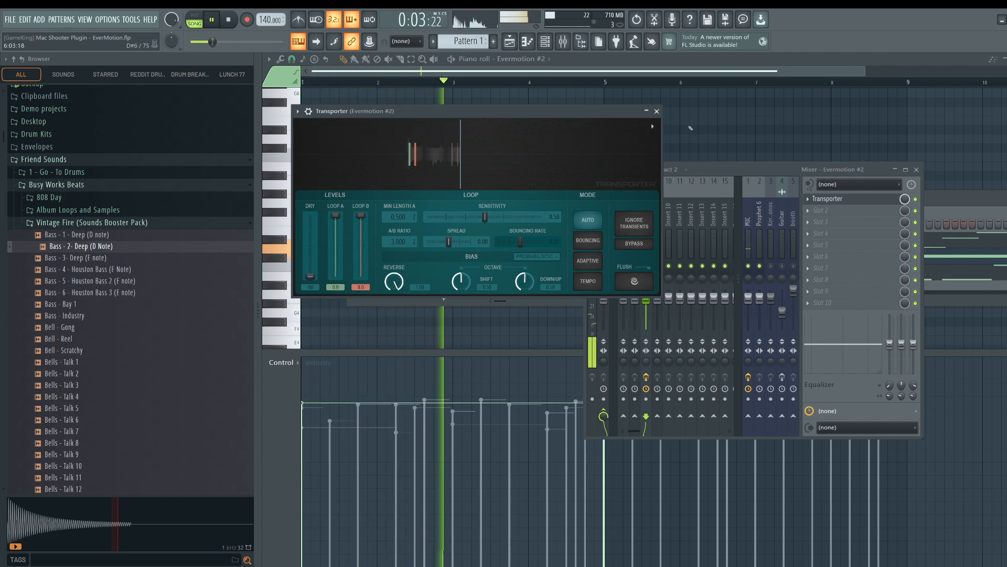
{"action": "left_click", "coordinate": [656, 111]}
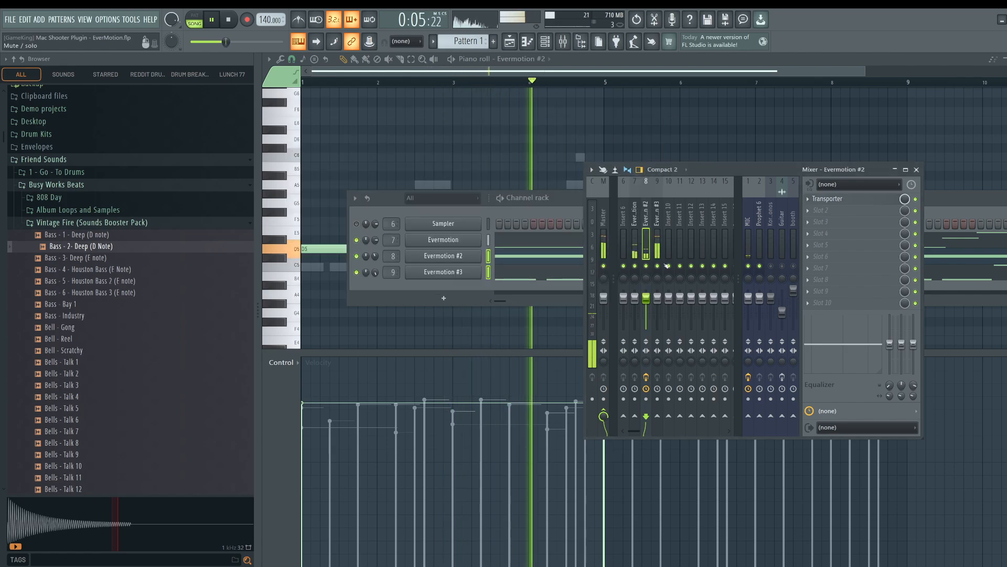
Set Transporter's spread to 0.66 and its mode to Tempo on the Evermotion #2 track, then close its window.
{"action": "left_click", "coordinate": [847, 200]}
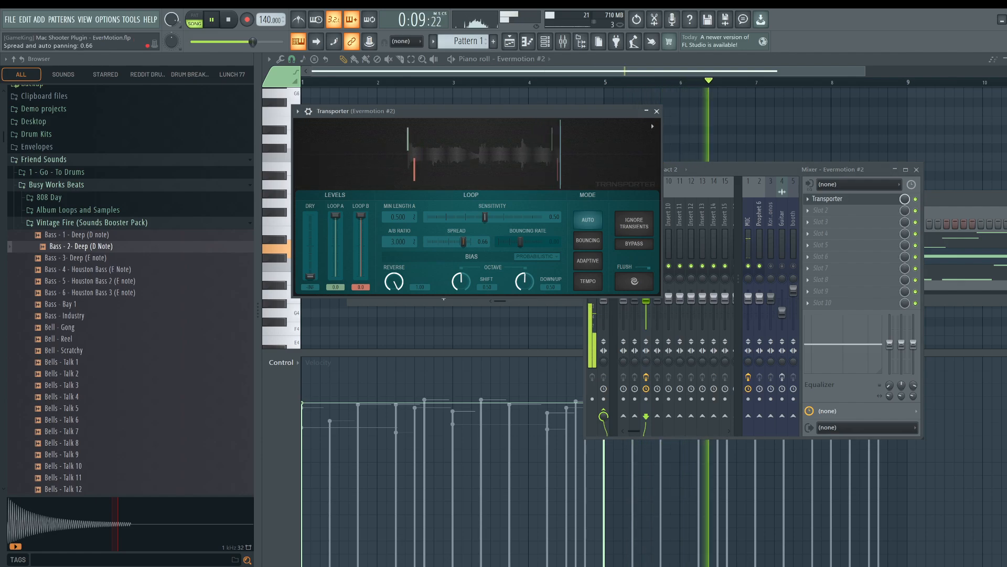
{"action": "left_click", "coordinate": [590, 283]}
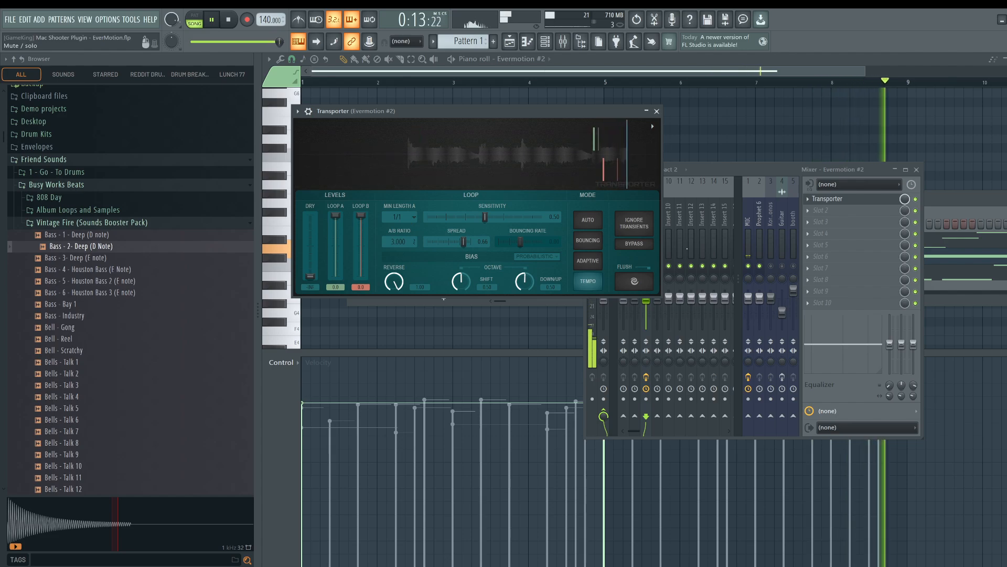
{"action": "left_click", "coordinate": [657, 112]}
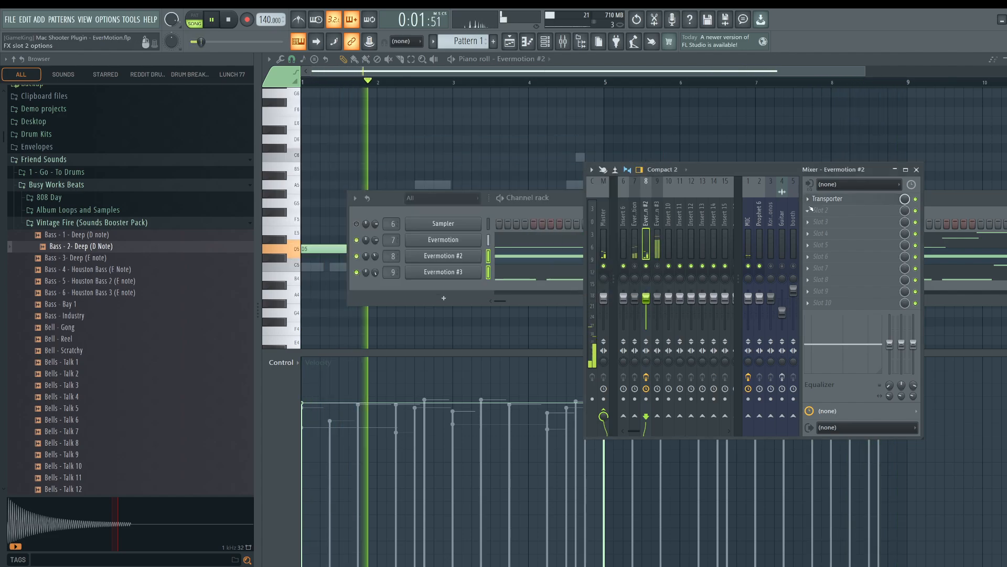
Raise Transporter's dry level to about the middle of its range and close the plugin and mixer.
{"action": "left_click", "coordinate": [840, 201]}
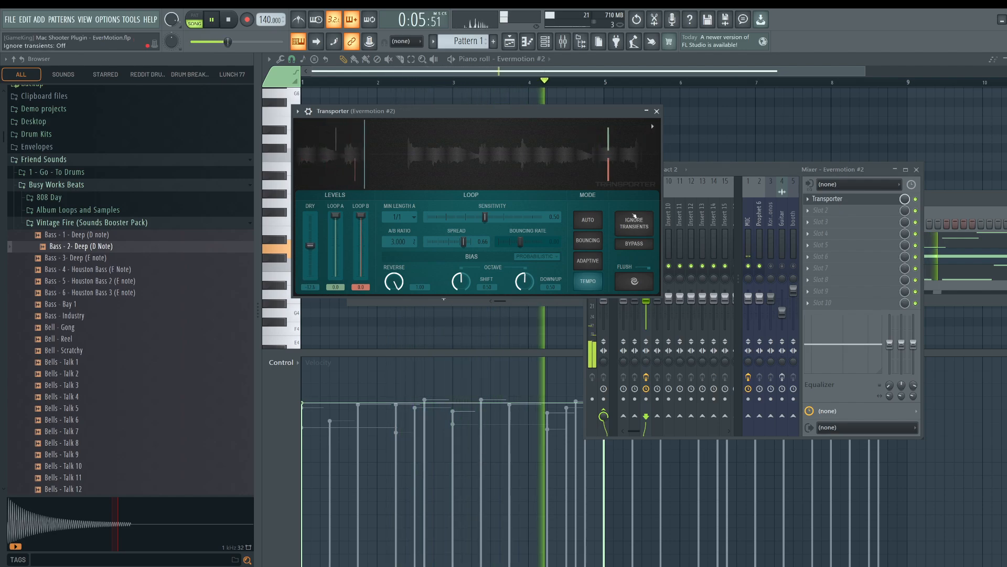
{"action": "left_click", "coordinate": [656, 111]}
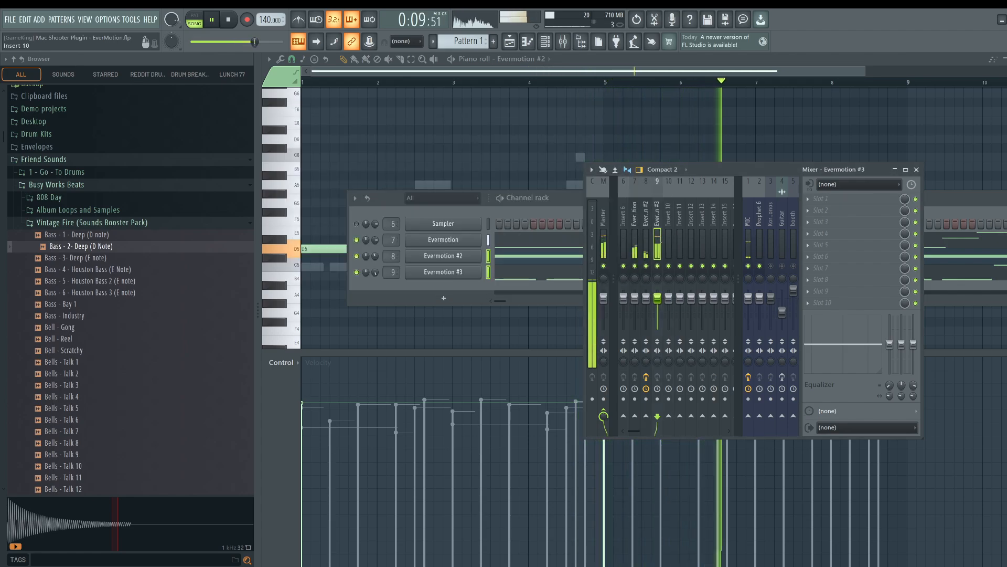
{"action": "left_click", "coordinate": [916, 170]}
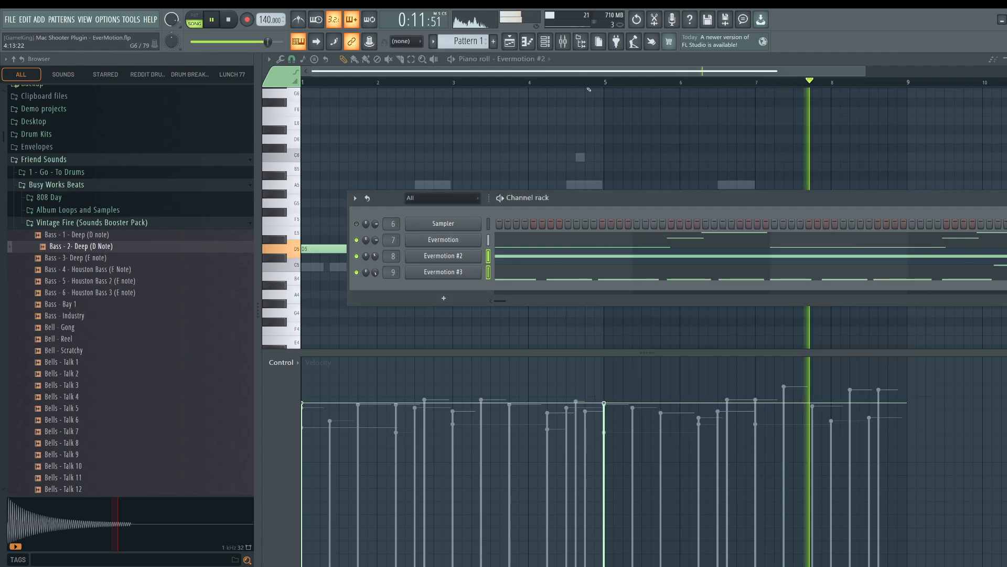
Show the playlist and examine the first Evermotion channel's notes in the piano roll, including the low D4 notes.
{"action": "key", "text": "F5"}
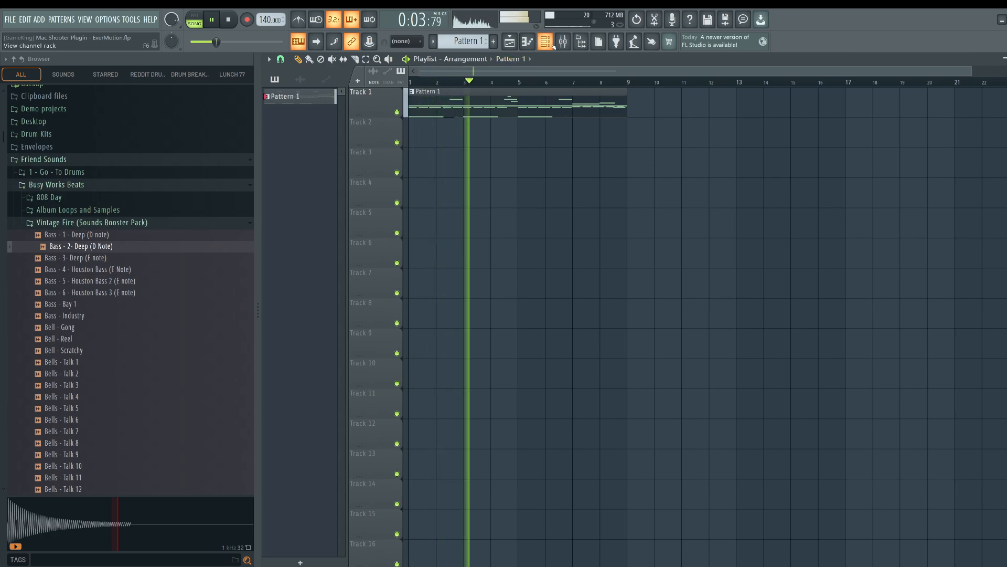
{"action": "key", "text": "F6"}
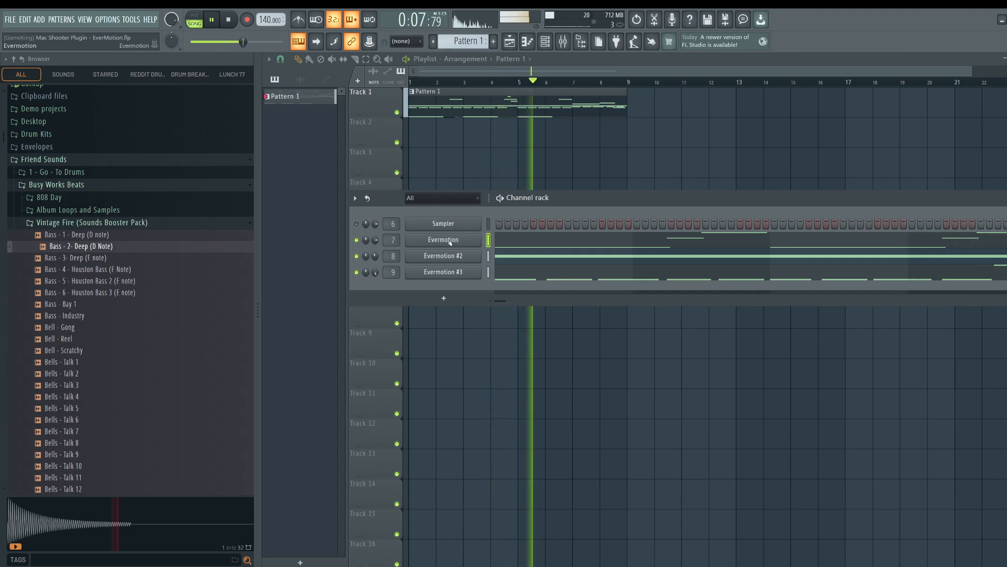
{"action": "left_click", "coordinate": [509, 237]}
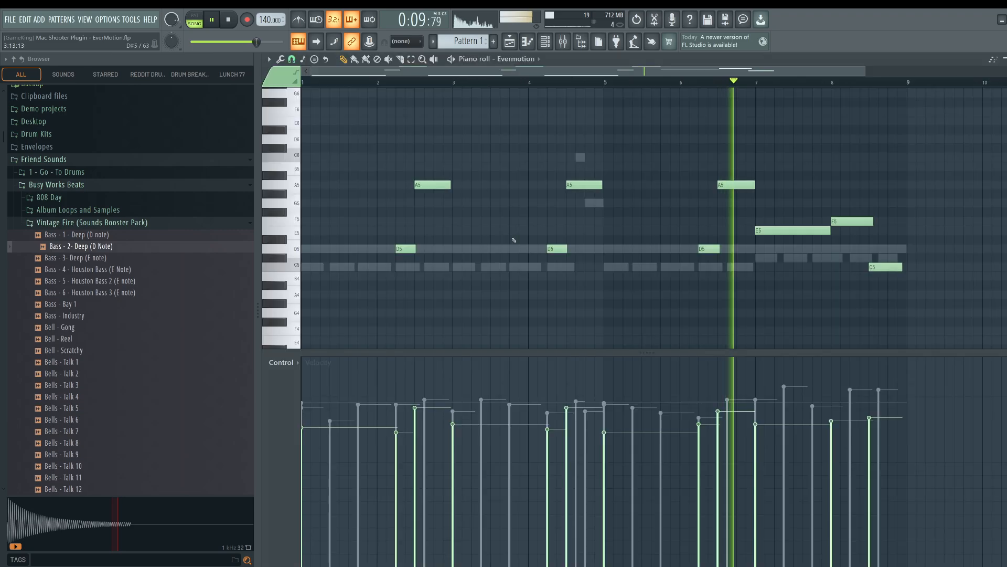
{"action": "scroll", "coordinate": [438, 190], "scroll_direction": "down", "scroll_amount": 3}
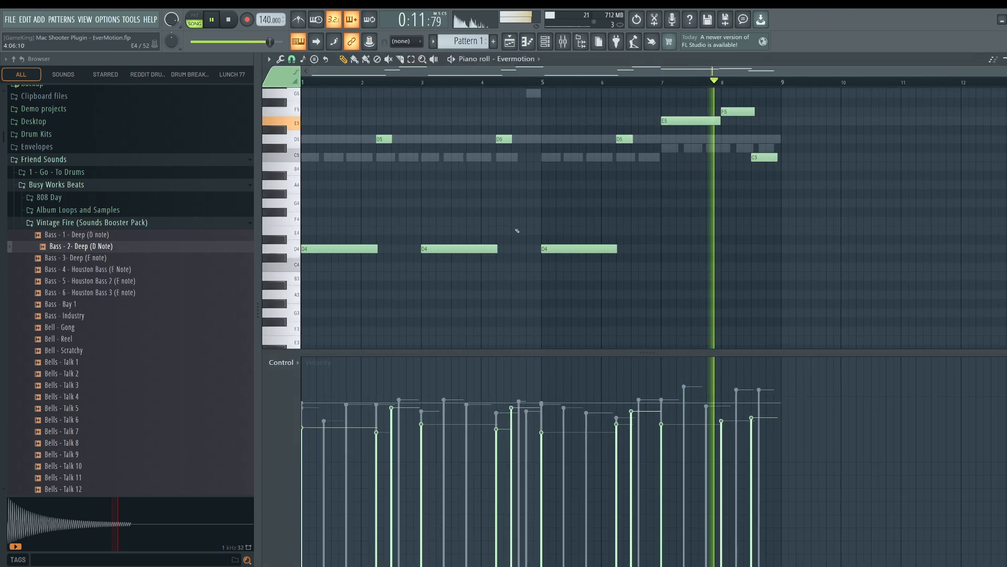
Duplicate the three long D4 notes one octave lower at D3.
{"action": "left_click_drag", "start_coordinate": [670, 240], "coordinate": [285, 256]}
{"action": "key", "text": "ctrl+c"}
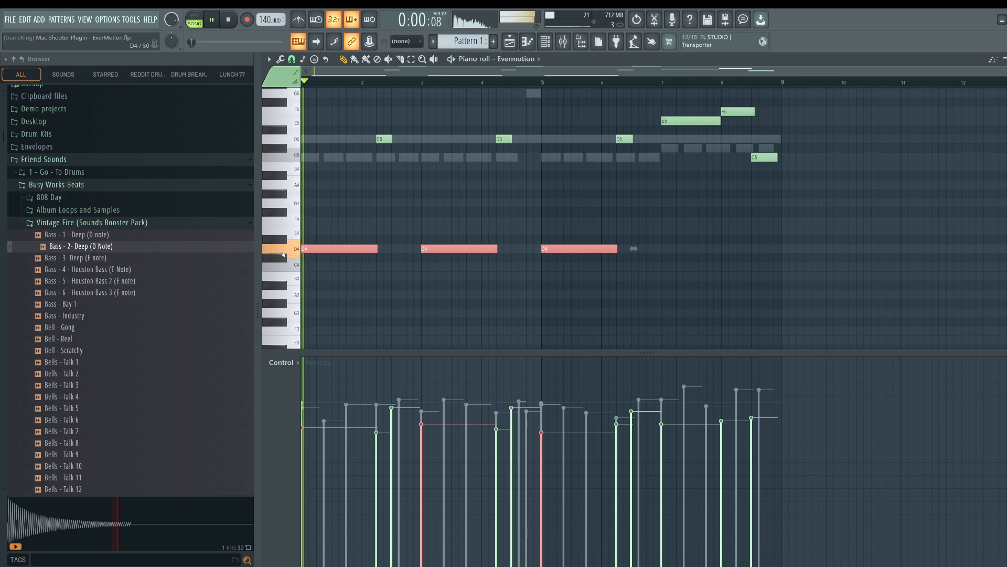
{"action": "key", "text": "ctrl+v"}
{"action": "key", "text": "ctrl+Down"}
{"action": "scroll", "coordinate": [395, 245], "scroll_direction": "down", "scroll_amount": 2}
{"action": "scroll", "coordinate": [386, 251], "scroll_direction": "up", "scroll_amount": 4}
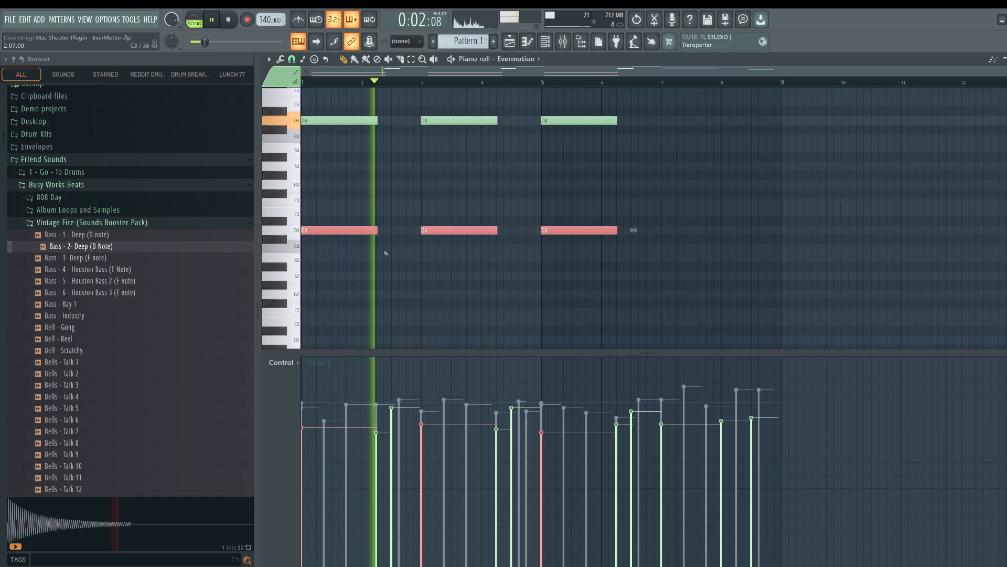
Duplicate all the Evermotion notes above the D4 row one octave lower.
{"action": "left_click_drag", "start_coordinate": [387, 227], "coordinate": [427, 117]}
{"action": "scroll", "coordinate": [472, 205], "scroll_direction": "down", "scroll_amount": 4}
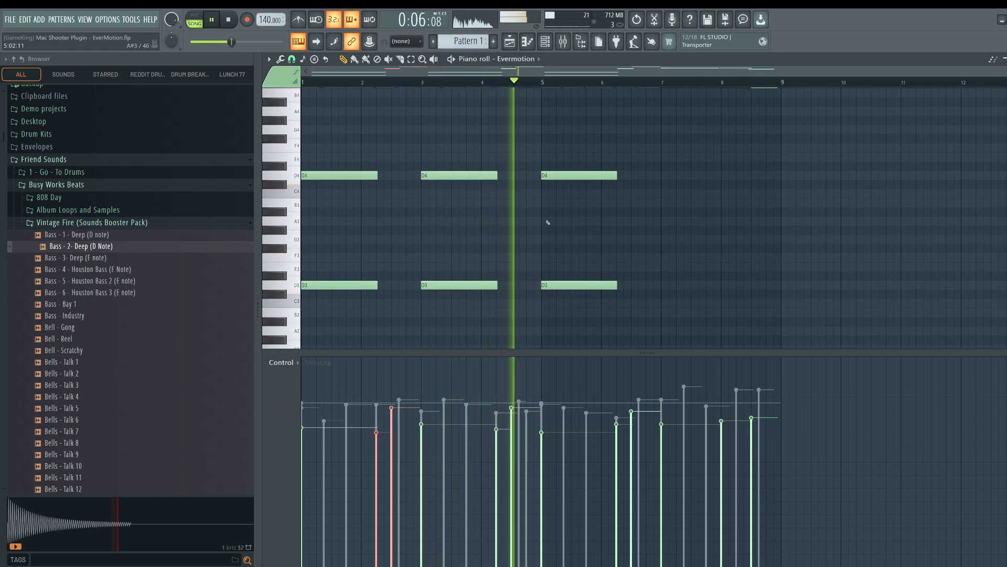
{"action": "scroll", "coordinate": [435, 228], "scroll_direction": "up", "scroll_amount": 4}
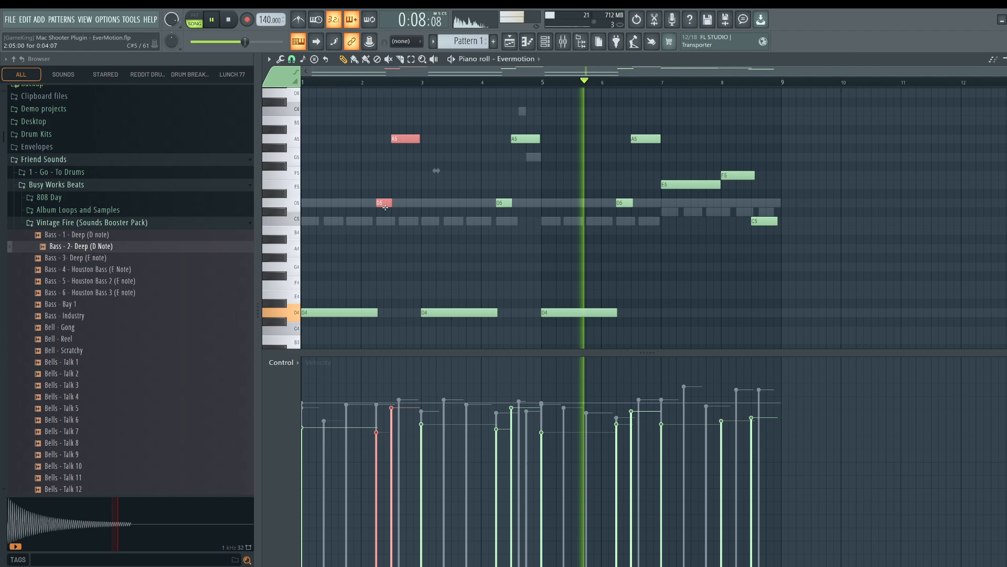
{"action": "left_click_drag", "start_coordinate": [780, 252], "coordinate": [360, 120]}
{"action": "left_click_drag", "start_coordinate": [378, 203], "coordinate": [392, 202]}
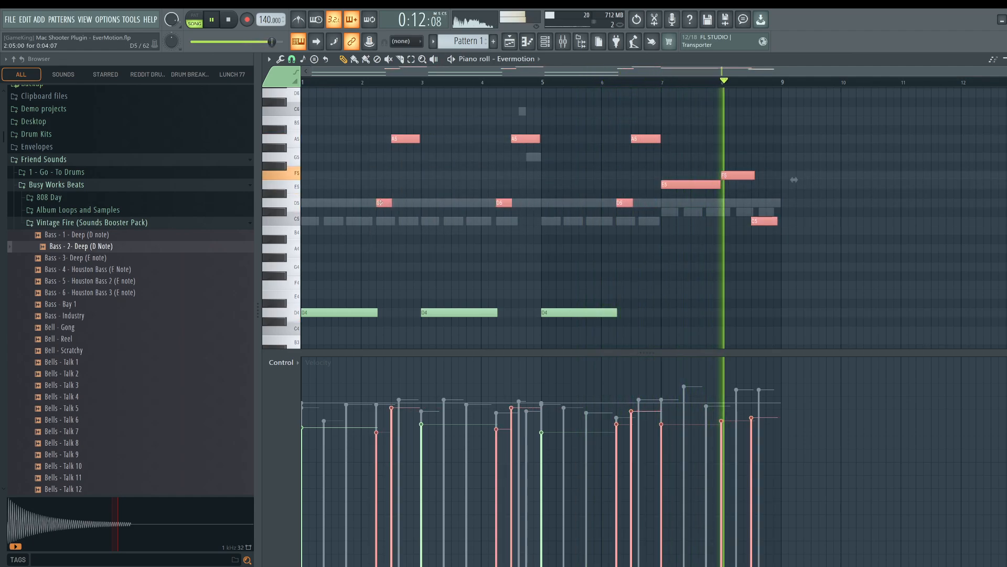
{"action": "left_click_drag", "start_coordinate": [813, 180], "coordinate": [795, 289]}
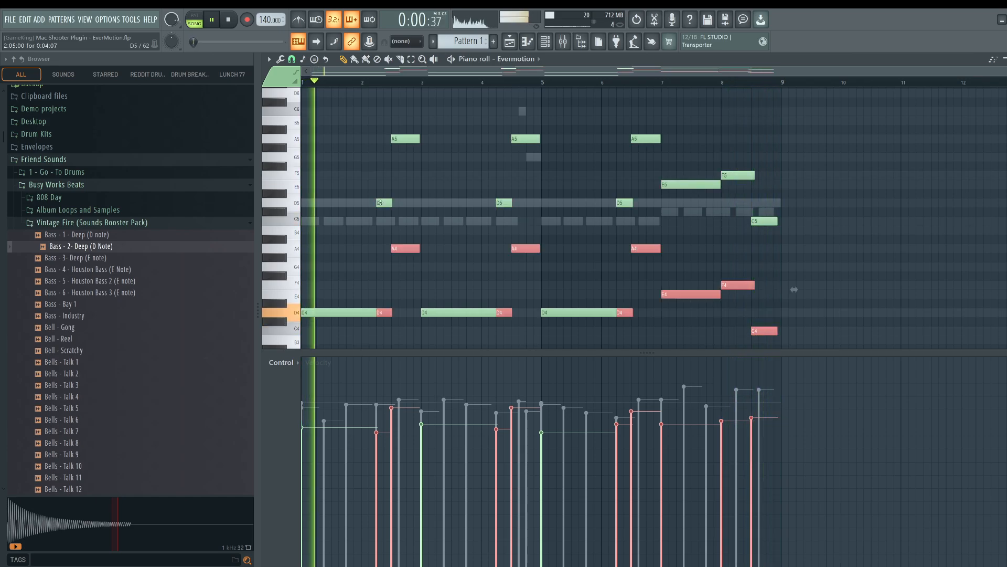
{"action": "scroll", "coordinate": [385, 202], "scroll_direction": "down", "scroll_amount": 5}
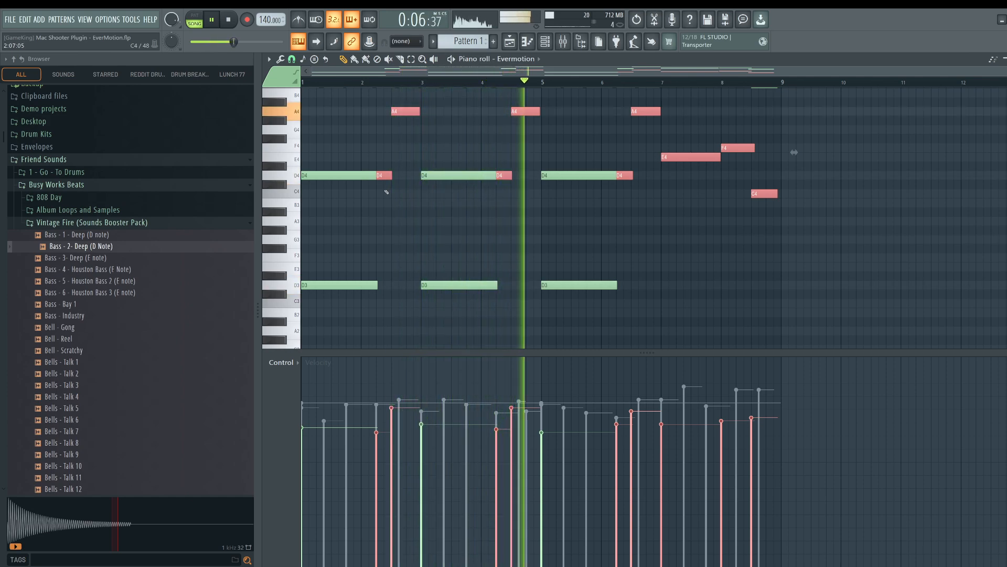
Delete the octave-lower melody copies and the three D3 notes from the Evermotion channel.
{"action": "key", "text": "Delete"}
{"action": "scroll", "coordinate": [436, 202], "scroll_direction": "up", "scroll_amount": 2}
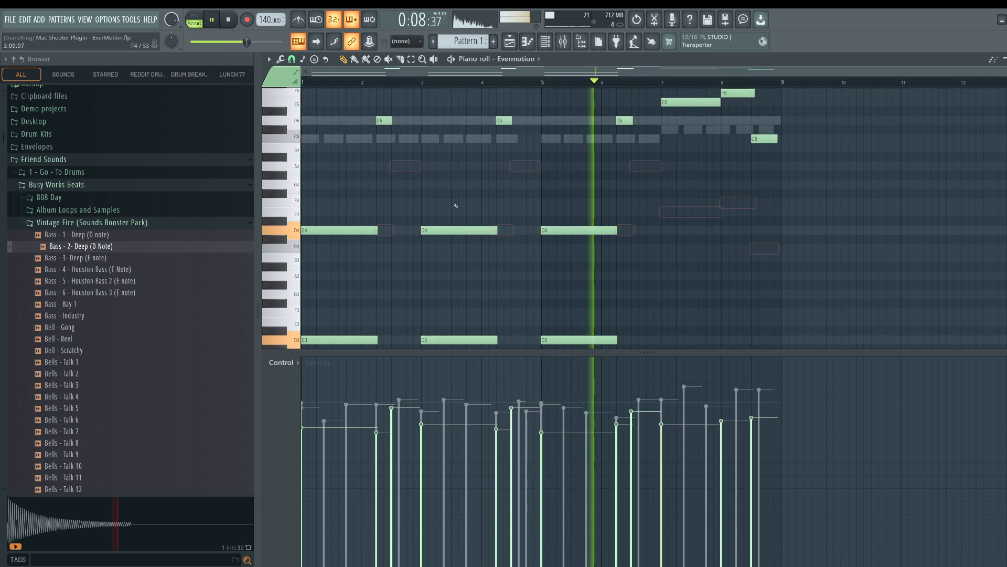
{"action": "scroll", "coordinate": [552, 152], "scroll_direction": "up", "scroll_amount": 2}
{"action": "scroll", "coordinate": [567, 242], "scroll_direction": "down", "scroll_amount": 5}
{"action": "right_click", "coordinate": [577, 259]}
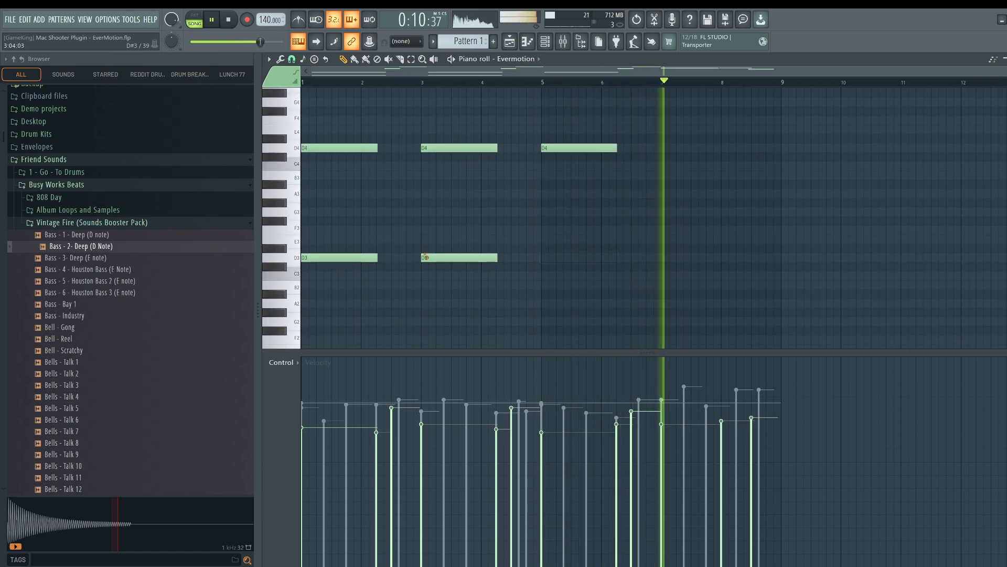
{"action": "right_click", "coordinate": [430, 258]}
{"action": "right_click", "coordinate": [342, 258]}
Show the playlist, collapse the Vintage Fire sample folder and expand the 1 - Go - To Drums folder.
{"action": "left_click", "coordinate": [547, 43]}
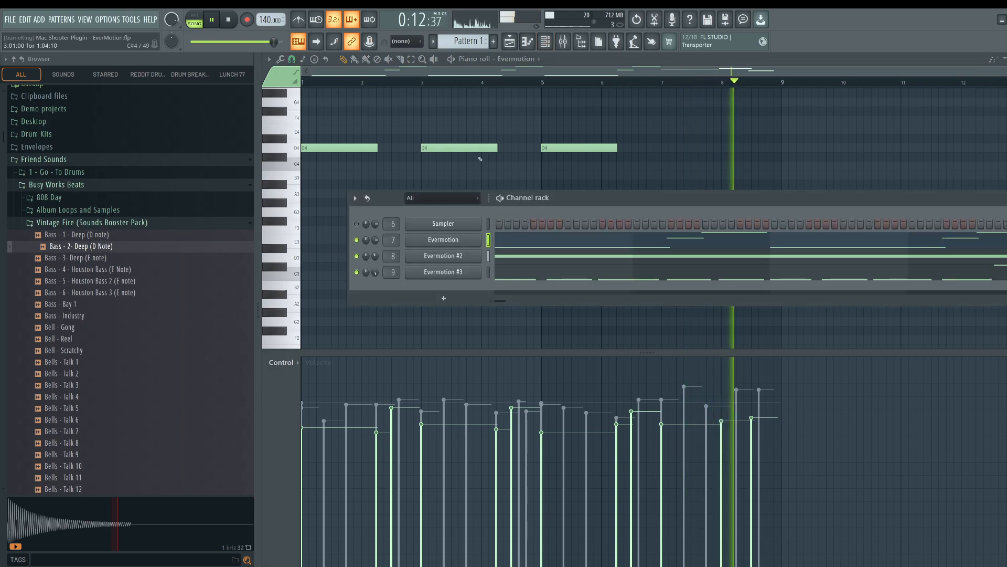
{"action": "key", "text": "F5"}
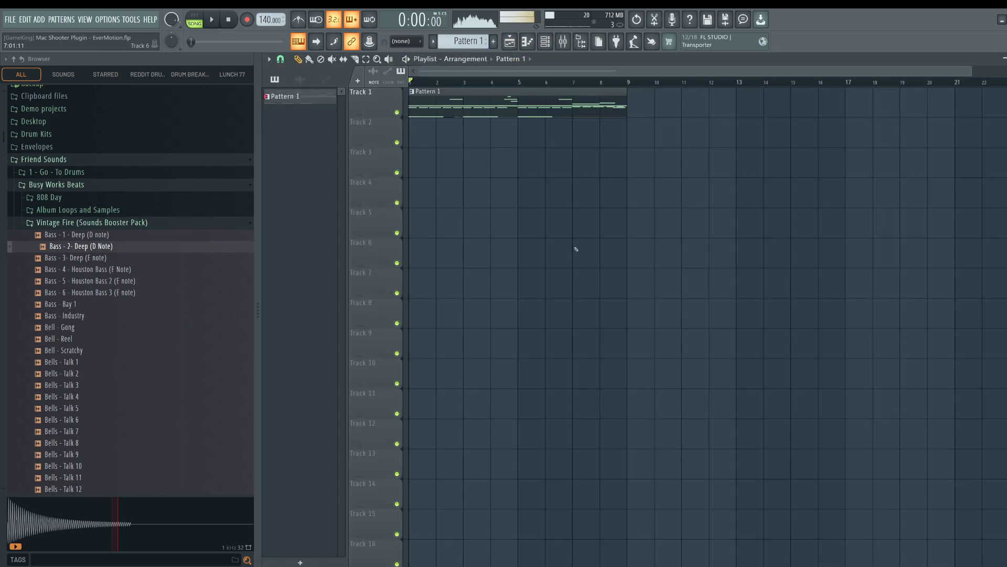
{"action": "left_click", "coordinate": [107, 222]}
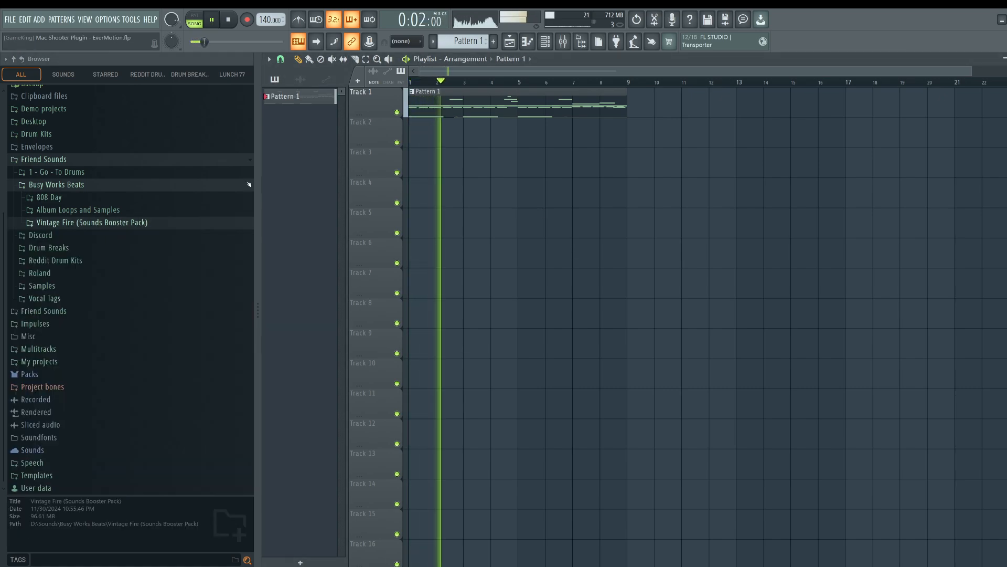
{"action": "left_click", "coordinate": [63, 172]}
Show the channel rack and switch to a new empty Pattern 2.
{"action": "key", "text": "F6"}
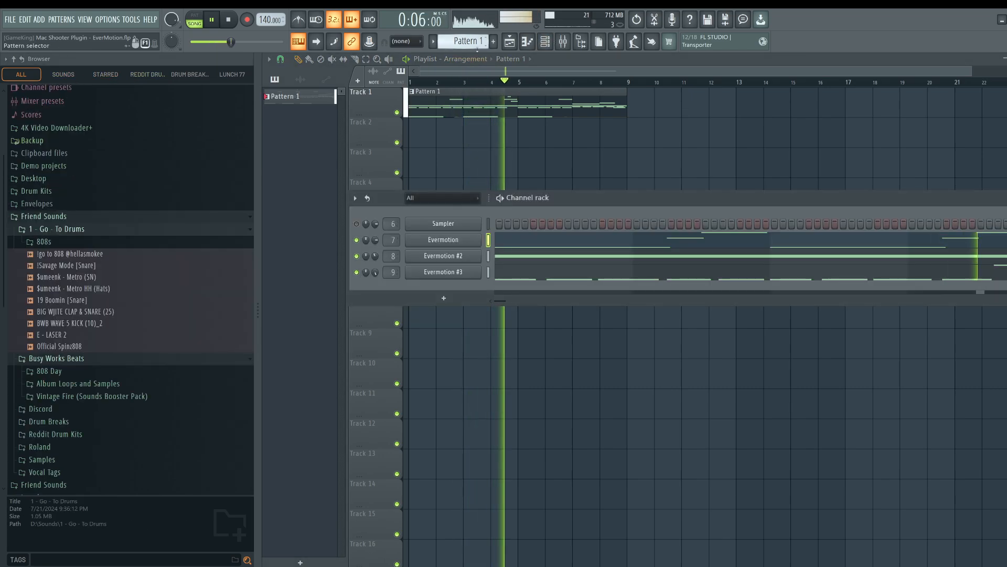
{"action": "right_click", "coordinate": [476, 49]}
{"action": "right_click", "coordinate": [477, 39]}
{"action": "left_click", "coordinate": [499, 51]}
{"action": "left_click", "coordinate": [498, 42]}
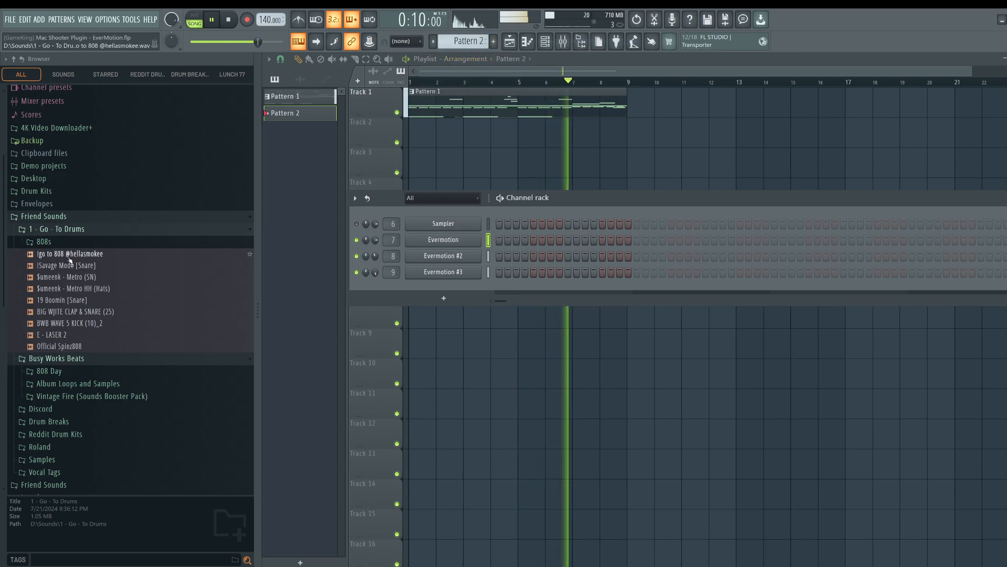
Open BWB WAVE 5 KICK (10)_2, $umeenk - Metro (SN) and $umeenk - Metro HH (Hats) in new channels.
{"action": "right_click", "coordinate": [101, 323]}
{"action": "left_click", "coordinate": [101, 327]}
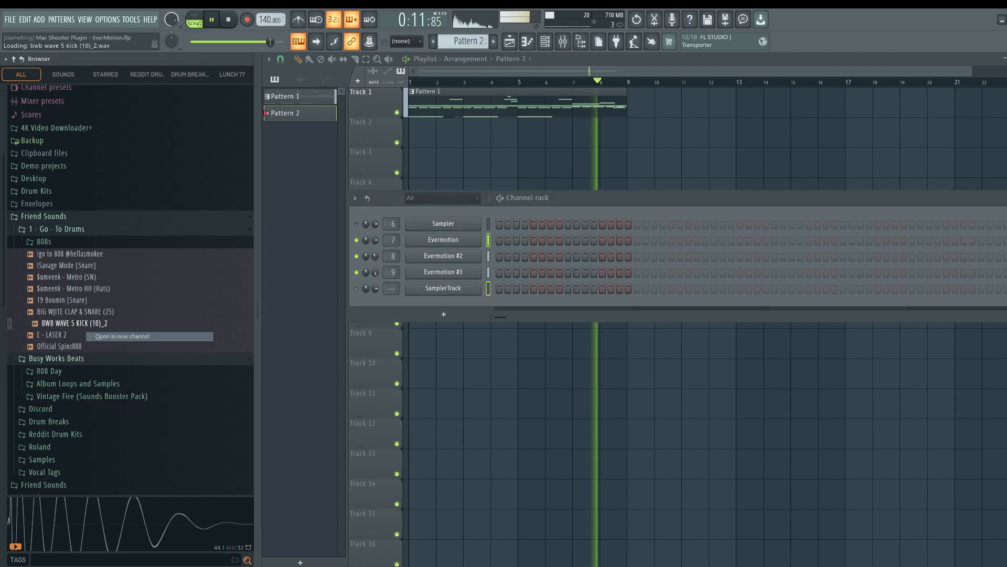
{"action": "right_click", "coordinate": [87, 277]}
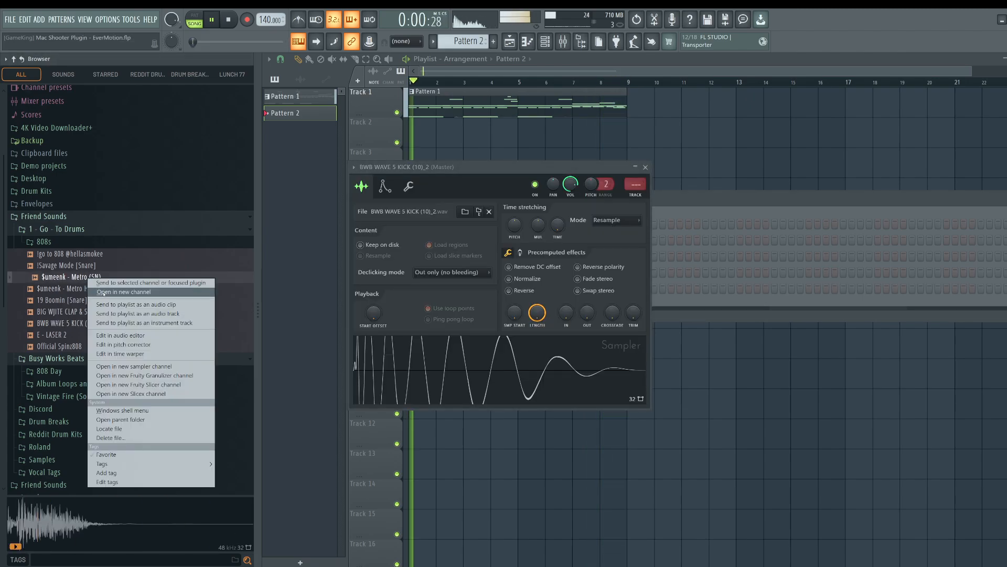
{"action": "left_click", "coordinate": [105, 292]}
{"action": "right_click", "coordinate": [84, 289]}
{"action": "left_click", "coordinate": [102, 303]}
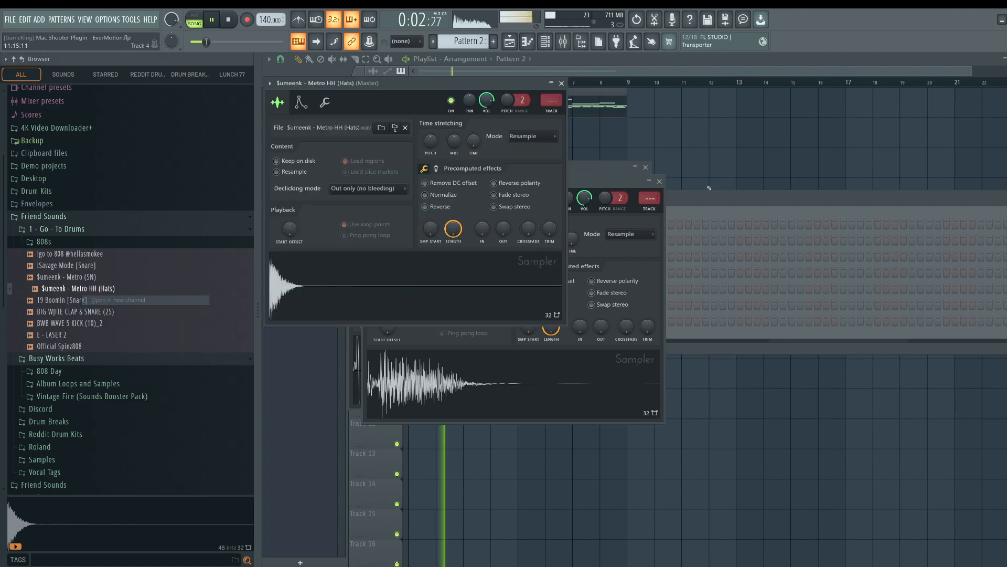
Fill the Metro HH (Hats) channel on every 2 steps and place Pattern 2 at bar 1 of Track 2.
{"action": "right_click", "coordinate": [478, 322]}
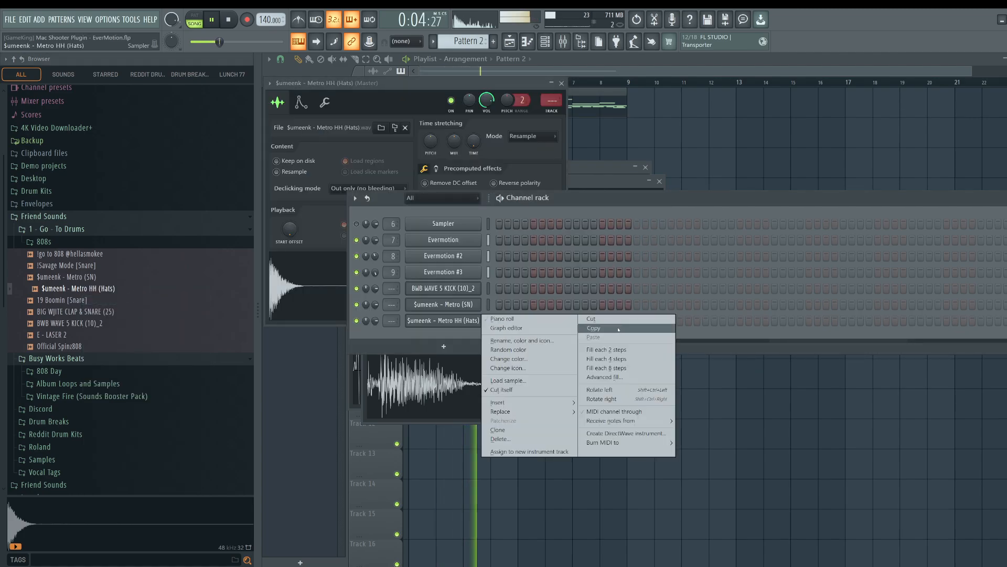
{"action": "left_click", "coordinate": [612, 350]}
{"action": "key", "text": "F5"}
{"action": "left_click_drag", "start_coordinate": [426, 162], "coordinate": [431, 132]}
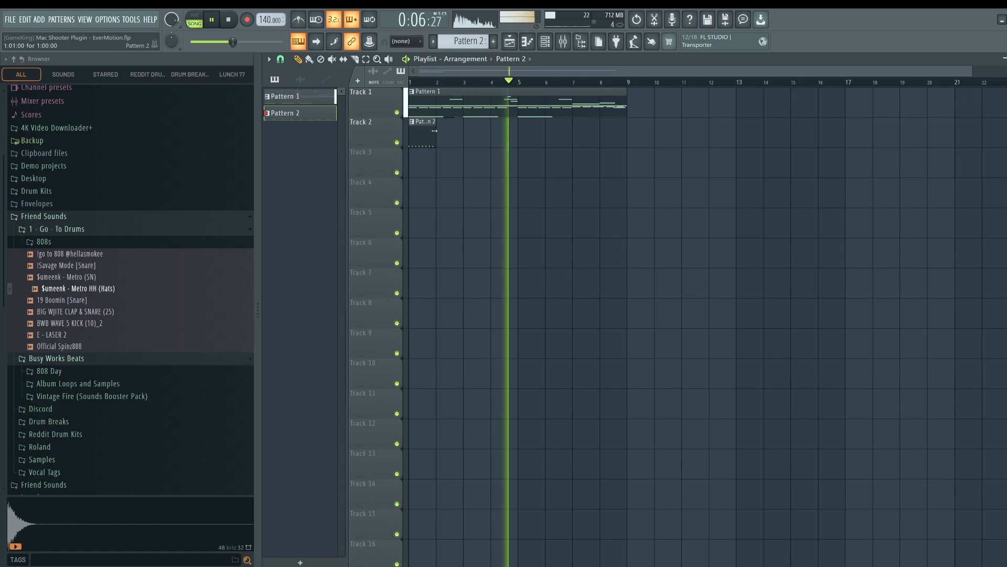
Duplicate the Pattern 2 clip seven times along Track 2 to cover bars 1 through 8.
{"action": "left_click", "coordinate": [427, 132], "text": "ctrl"}
{"action": "key", "text": "ctrl+b"}
{"action": "key", "text": "ctrl+b"}
{"action": "key", "text": "ctrl+b"}
{"action": "key", "text": "ctrl+b"}
{"action": "key", "text": "ctrl+b"}
{"action": "key", "text": "ctrl+b"}
{"action": "key", "text": "ctrl+b"}
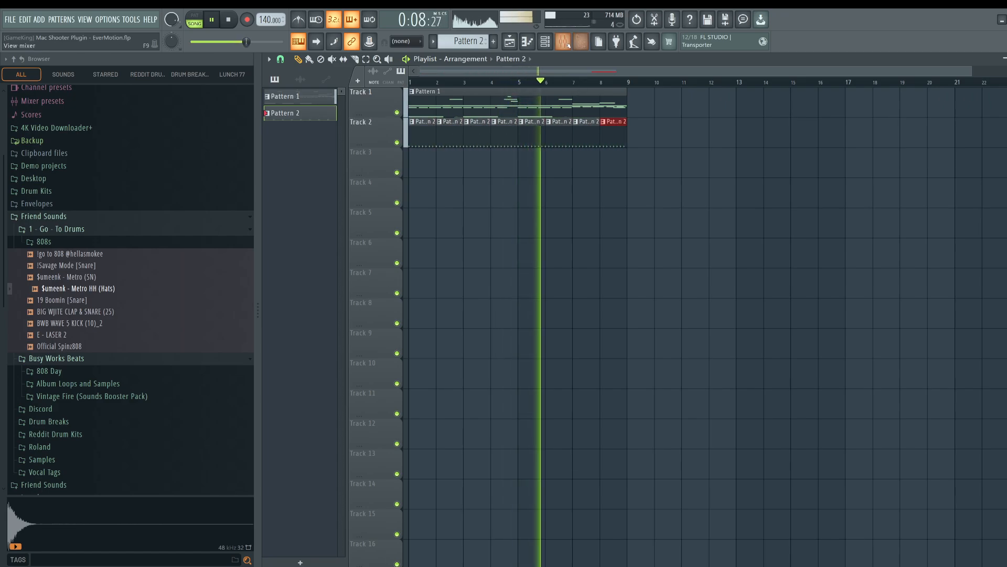
Create Pattern 3 with a Metro (SN) hit on step 9 and place it at bar 1 of Track 3.
{"action": "left_click", "coordinate": [567, 44]}
{"action": "key", "text": "F6"}
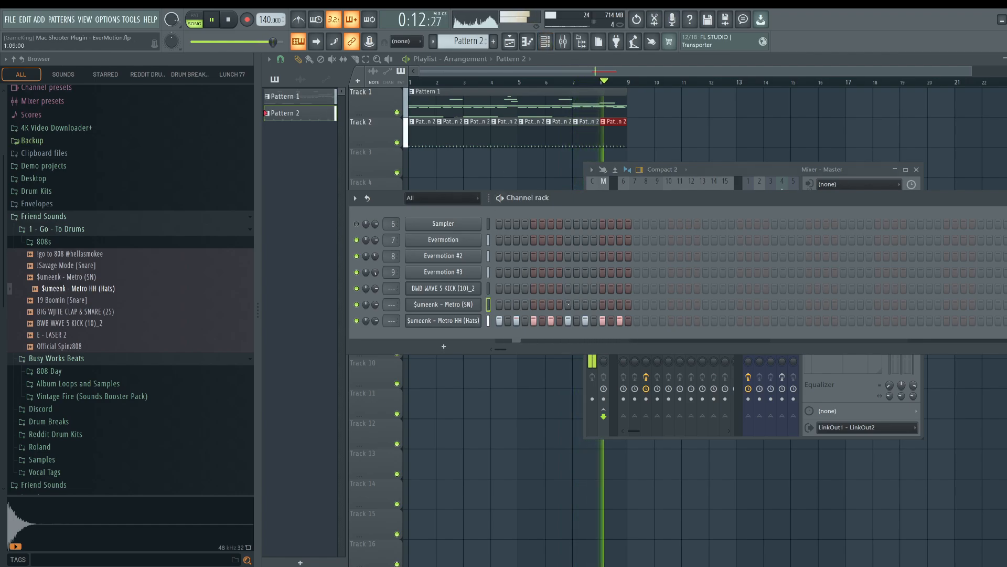
{"action": "key", "text": "F4"}
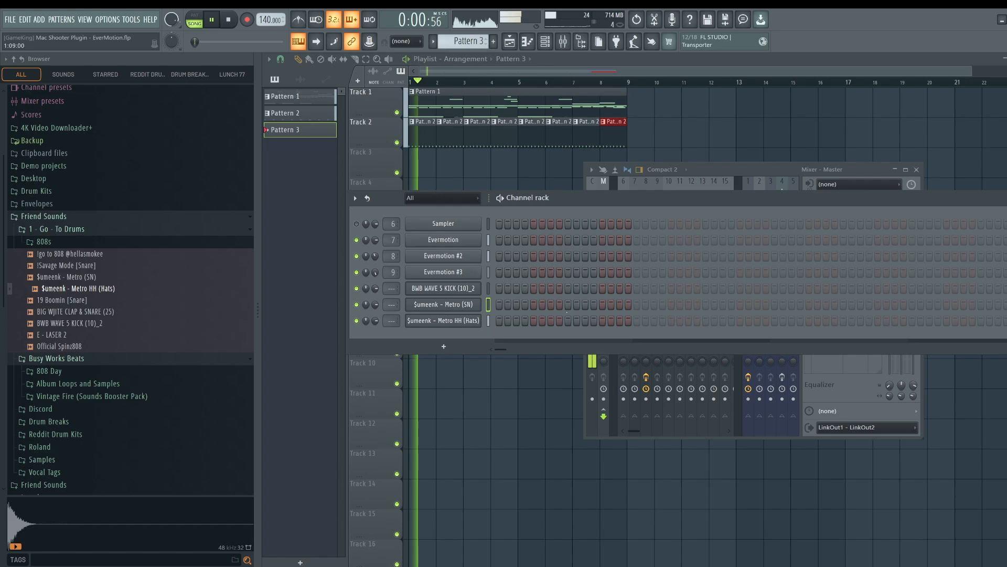
{"action": "right_click", "coordinate": [517, 443]}
{"action": "left_click", "coordinate": [429, 163]}
{"action": "left_click", "coordinate": [549, 48]}
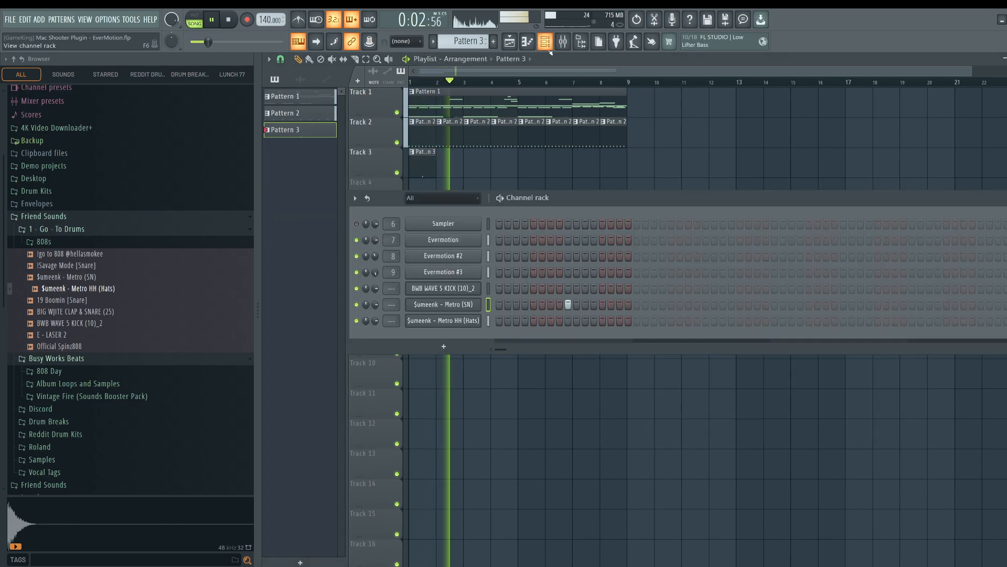
Hide the browser and set Pattern 3's Metro (SN) hits to steps 25, 41 and 57, clearing step 9.
{"action": "left_click", "coordinate": [706, 305]}
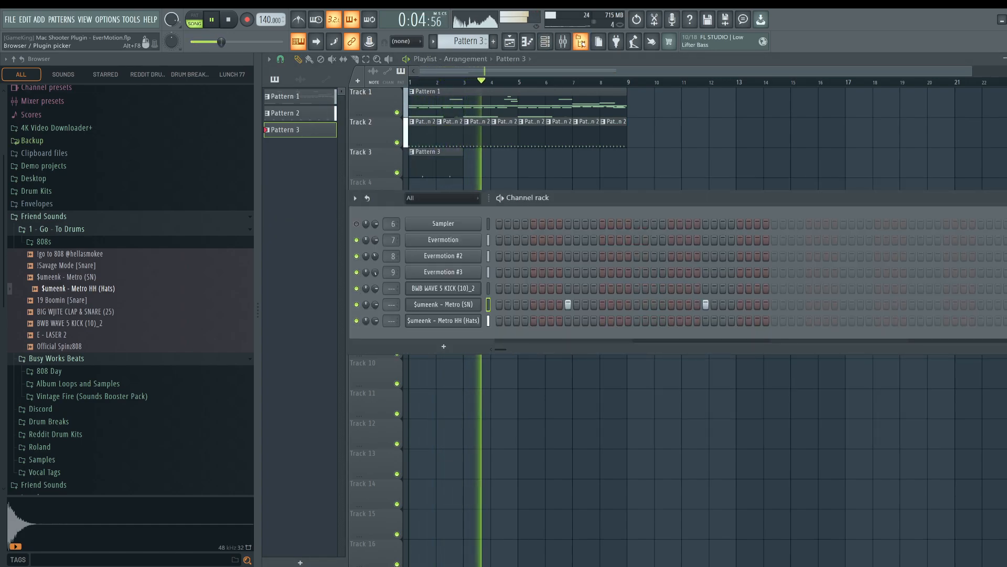
{"action": "key", "text": "alt+F8"}
{"action": "left_click", "coordinate": [650, 305]}
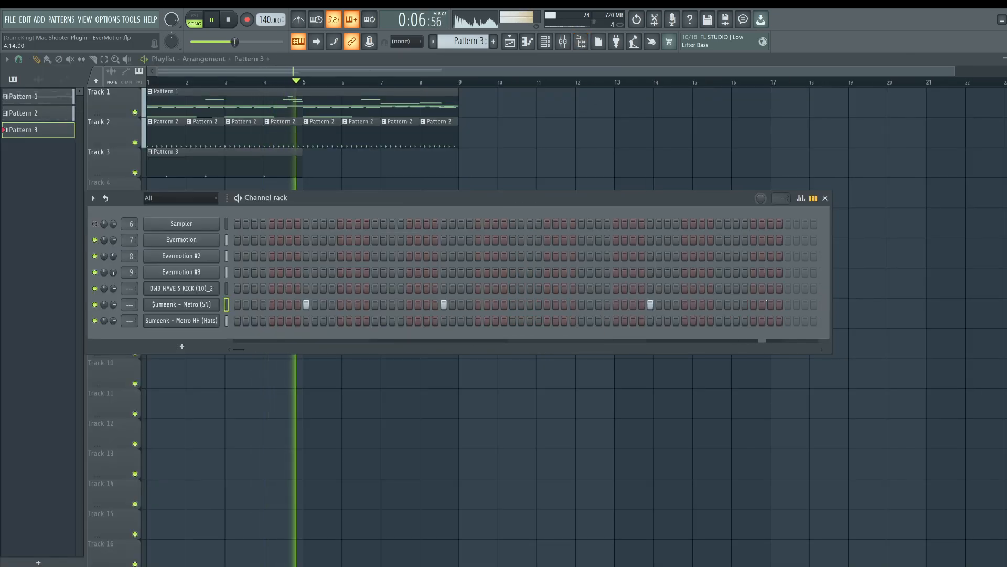
{"action": "left_click", "coordinate": [581, 304]}
{"action": "right_click", "coordinate": [650, 304]}
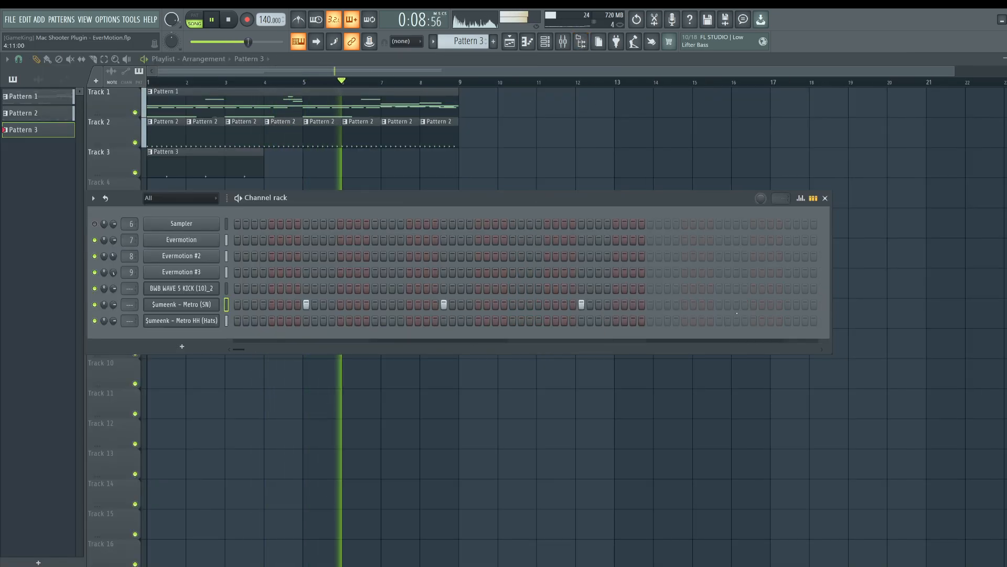
{"action": "left_click", "coordinate": [719, 304]}
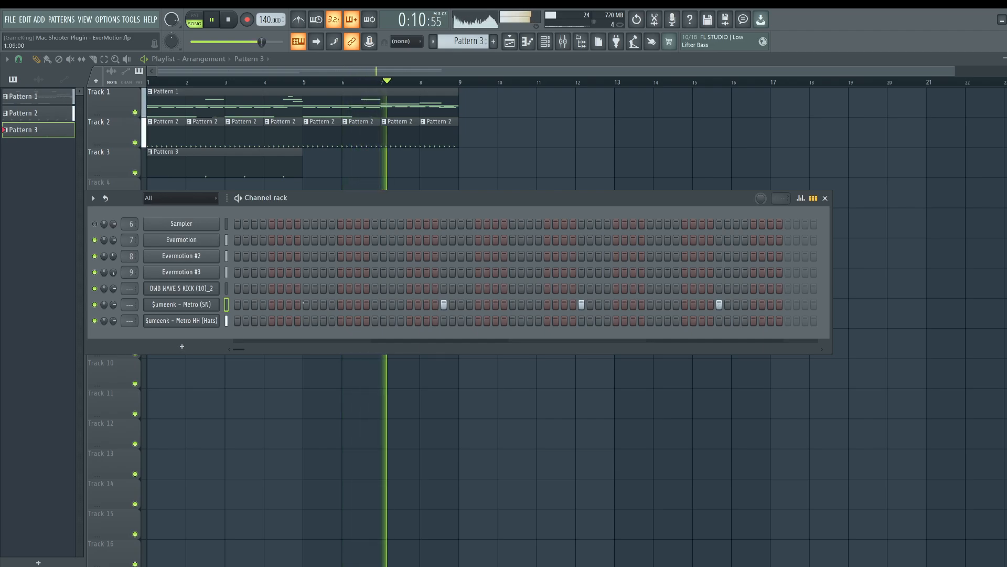
Place a second Pattern 3 clip at bar 5 of Track 3 and show the channel rack again.
{"action": "left_click", "coordinate": [302, 163]}
{"action": "left_click", "coordinate": [311, 162]}
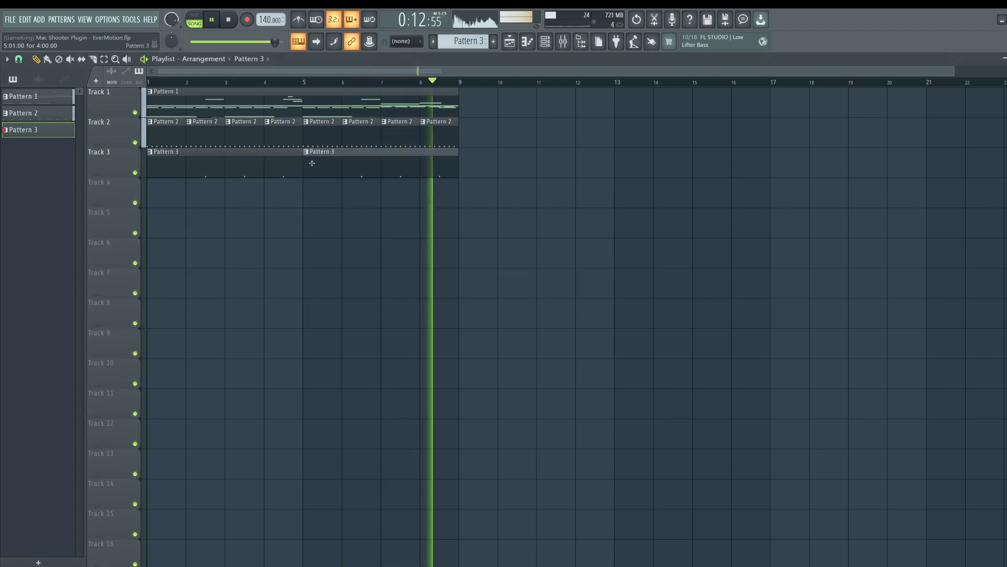
{"action": "left_click", "coordinate": [545, 42]}
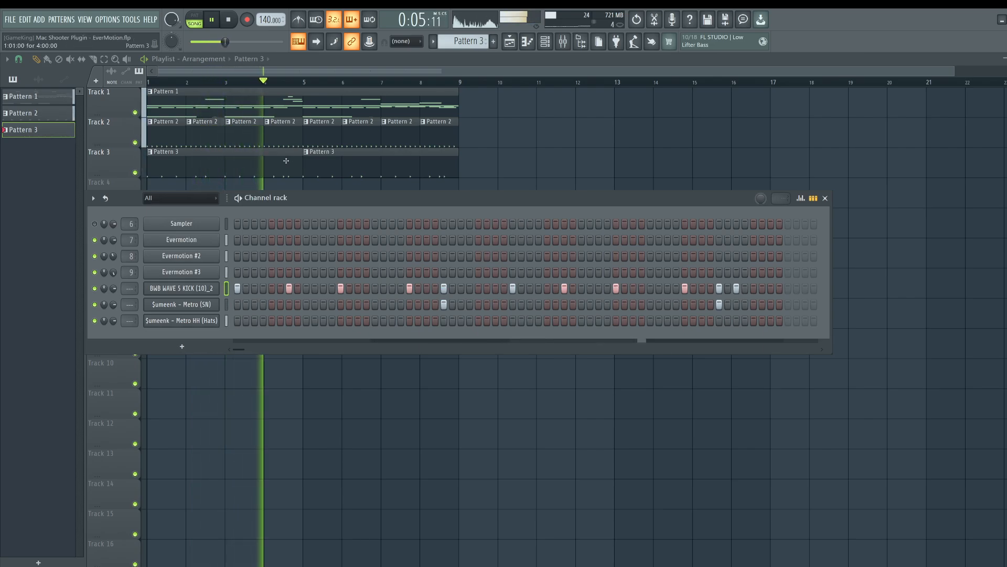
Check the kick channel's settings, then raise the Metro HH (Hats) sample's silence trimming threshold to 100%.
{"action": "left_click", "coordinate": [183, 288]}
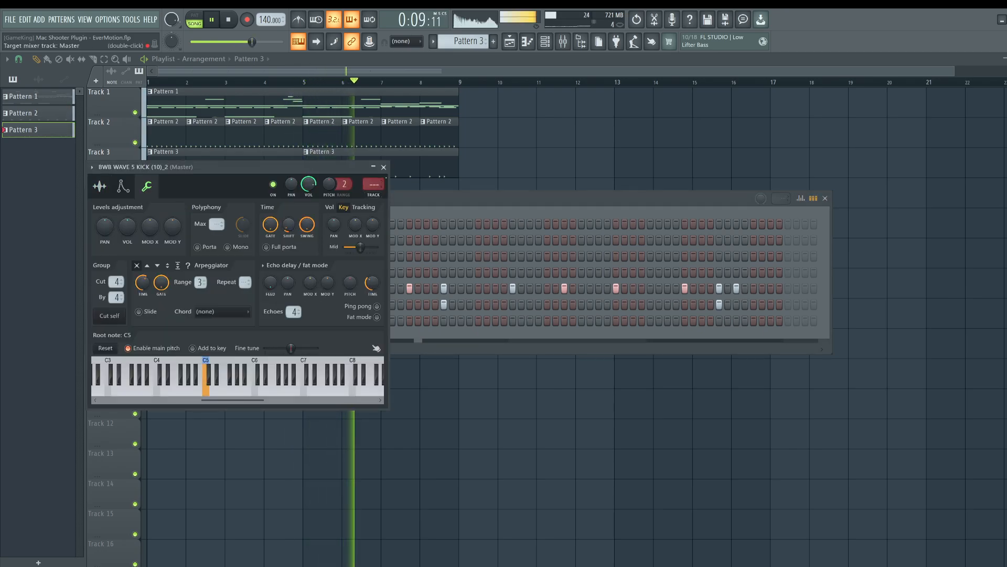
{"action": "left_click", "coordinate": [384, 167]}
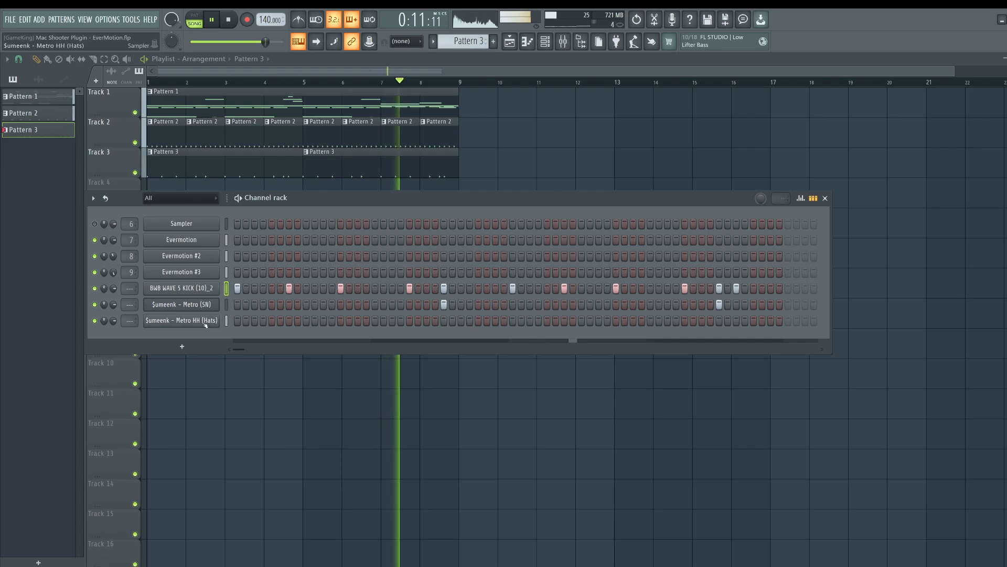
{"action": "left_click", "coordinate": [181, 320]}
{"action": "left_click_drag", "start_coordinate": [287, 229], "coordinate": [294, 163]}
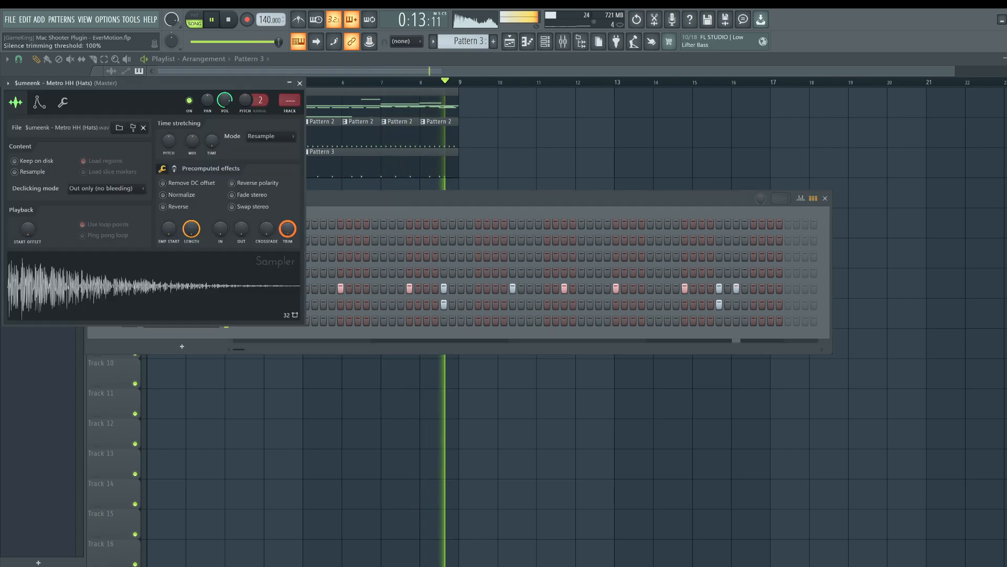
{"action": "left_click", "coordinate": [301, 84]}
{"action": "left_click", "coordinate": [517, 130]}
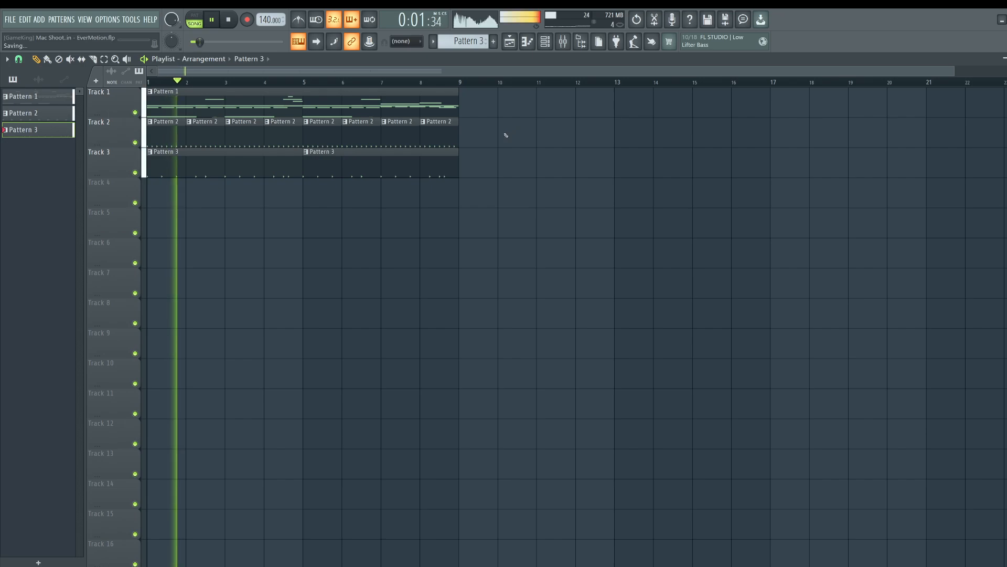
{"action": "left_click", "coordinate": [540, 50]}
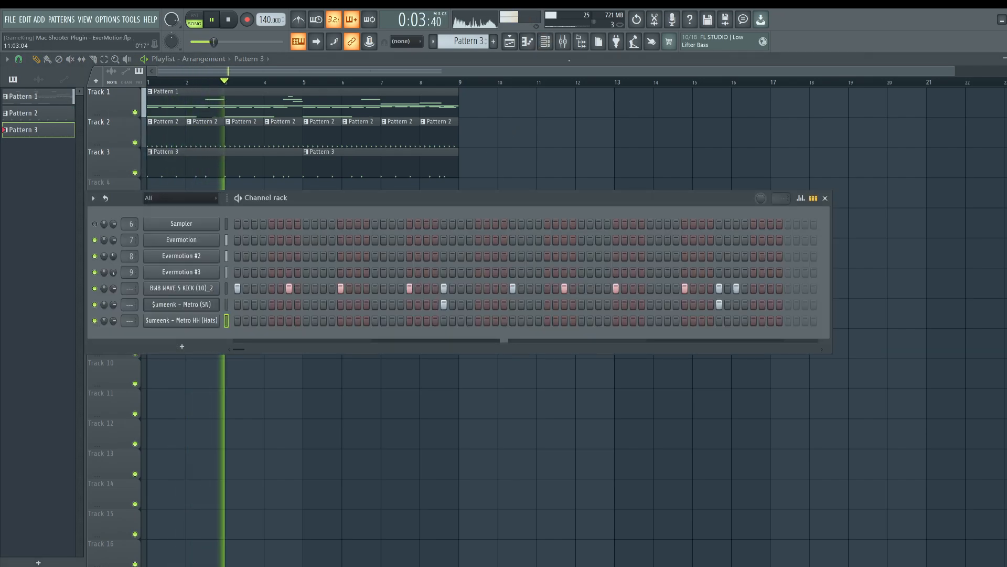
{"action": "left_click", "coordinate": [561, 44]}
{"action": "left_click", "coordinate": [548, 231]}
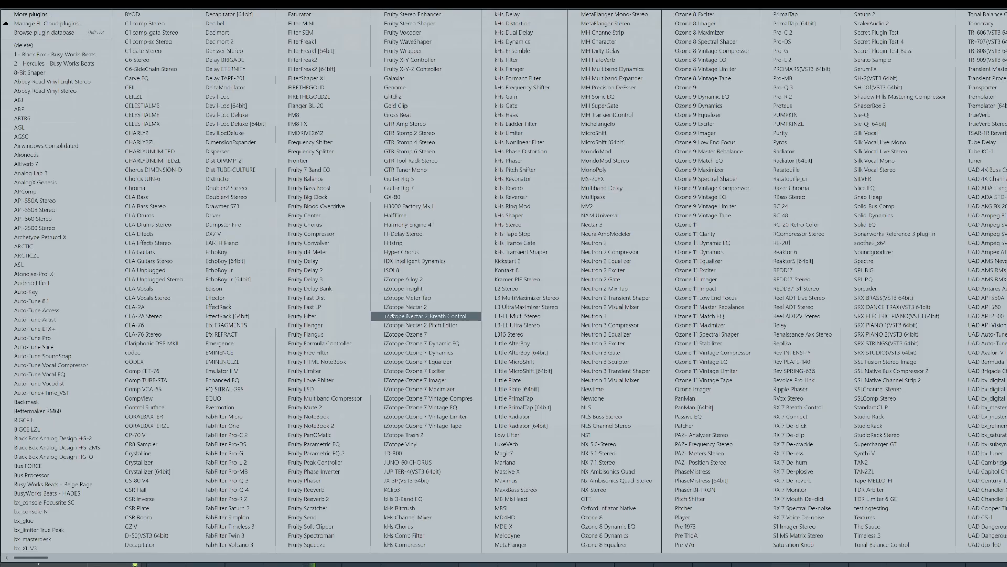
{"action": "key", "text": "Escape"}
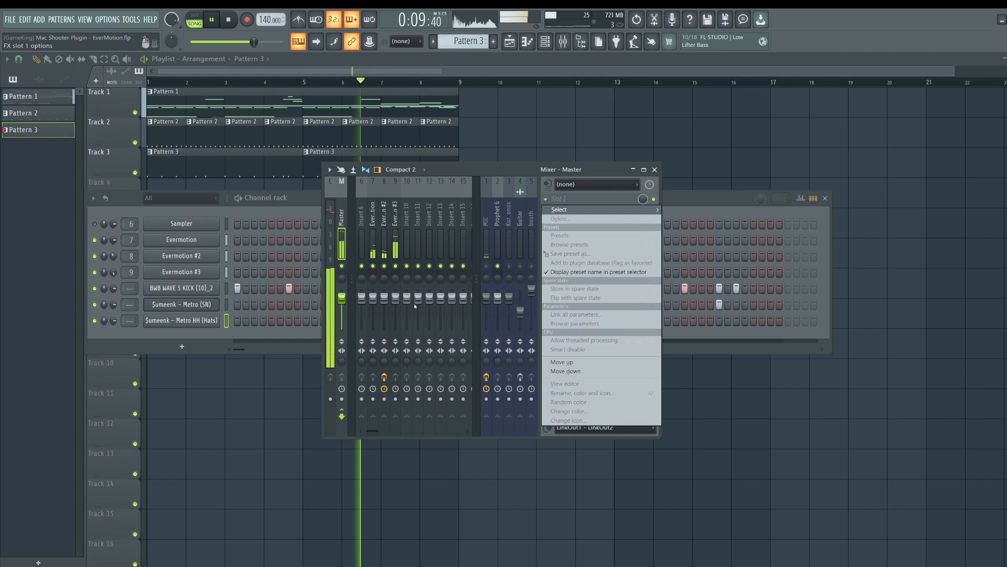
{"action": "left_click", "coordinate": [764, 385]}
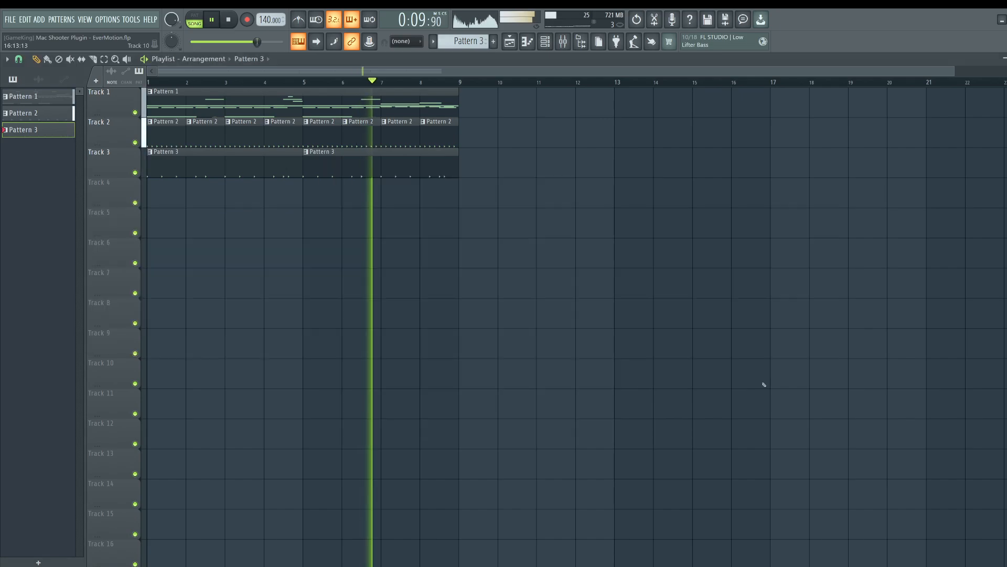
{"action": "left_click", "coordinate": [545, 43]}
{"action": "left_click", "coordinate": [516, 121]}
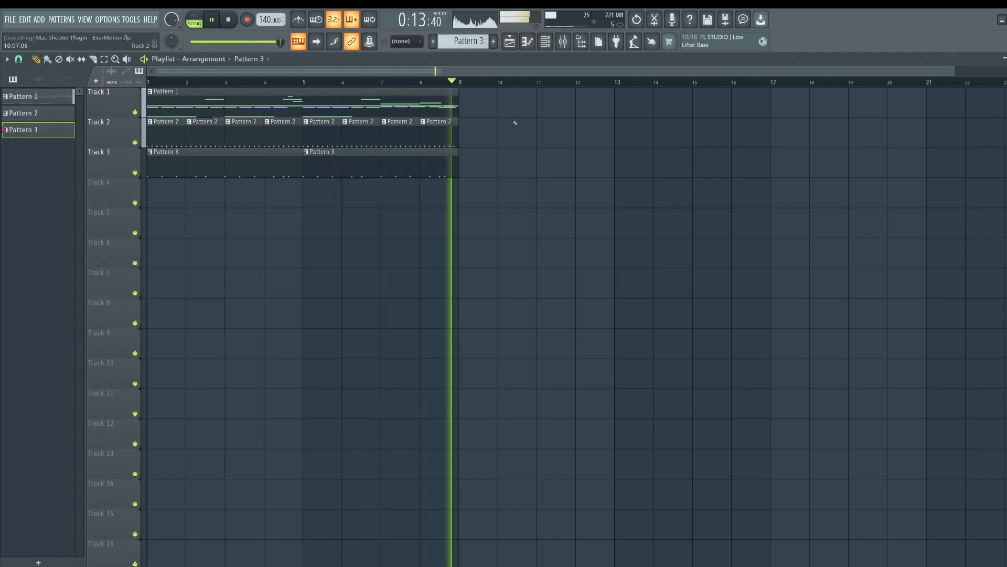
Duplicate all clips on Tracks 1–3 from bars 1–8 so the copies start at bar 9, and clear the selection.
{"action": "left_click_drag", "start_coordinate": [530, 207], "coordinate": [153, 90]}
{"action": "left_click_drag", "start_coordinate": [290, 126], "coordinate": [603, 129]}
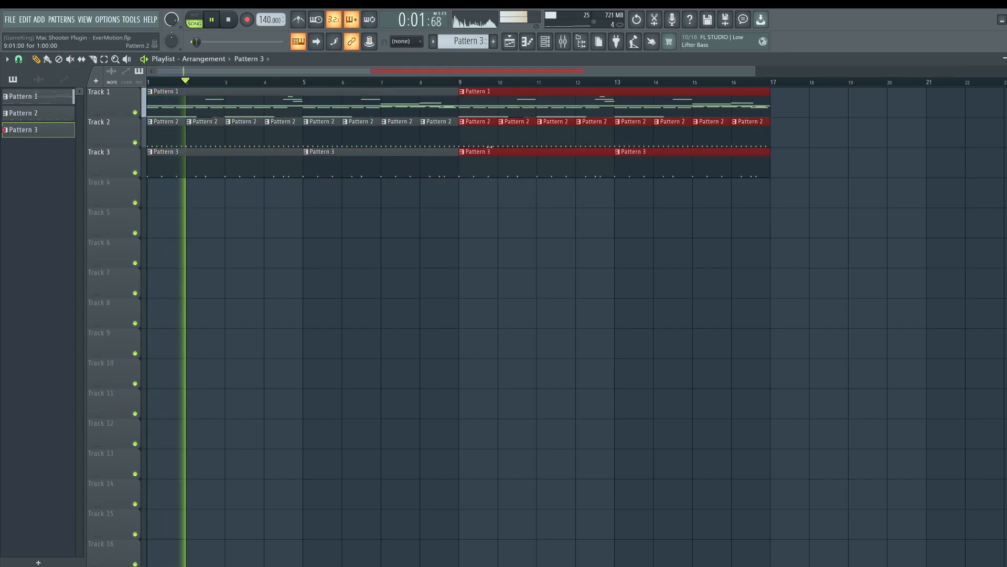
{"action": "left_click", "coordinate": [461, 189], "text": "ctrl"}
Make the first Pattern 1 clip on Track 1 unique and cut the Evermotion #2 notes from the new pattern.
{"action": "left_click", "coordinate": [150, 92]}
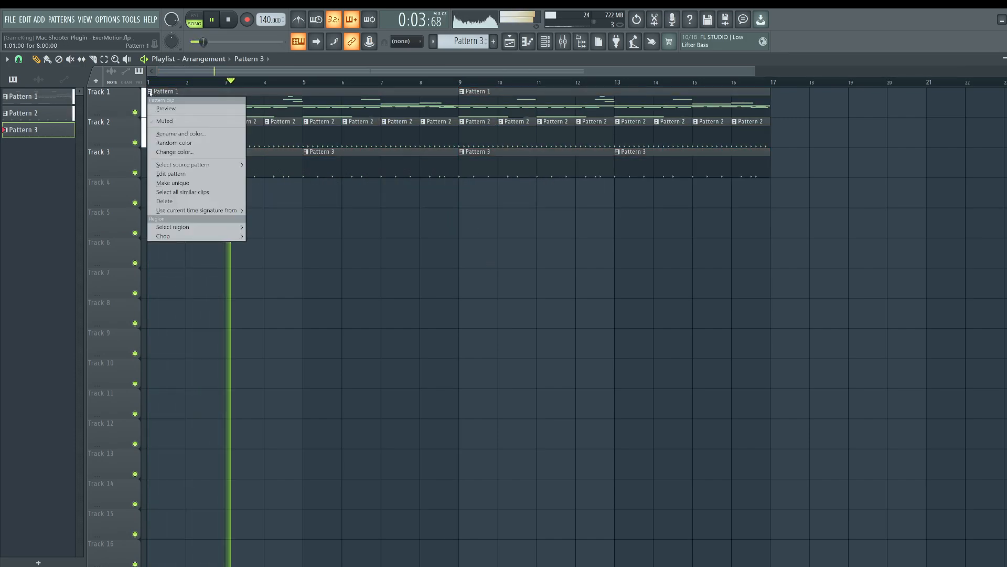
{"action": "left_click", "coordinate": [174, 183]}
{"action": "double_click", "coordinate": [405, 95]}
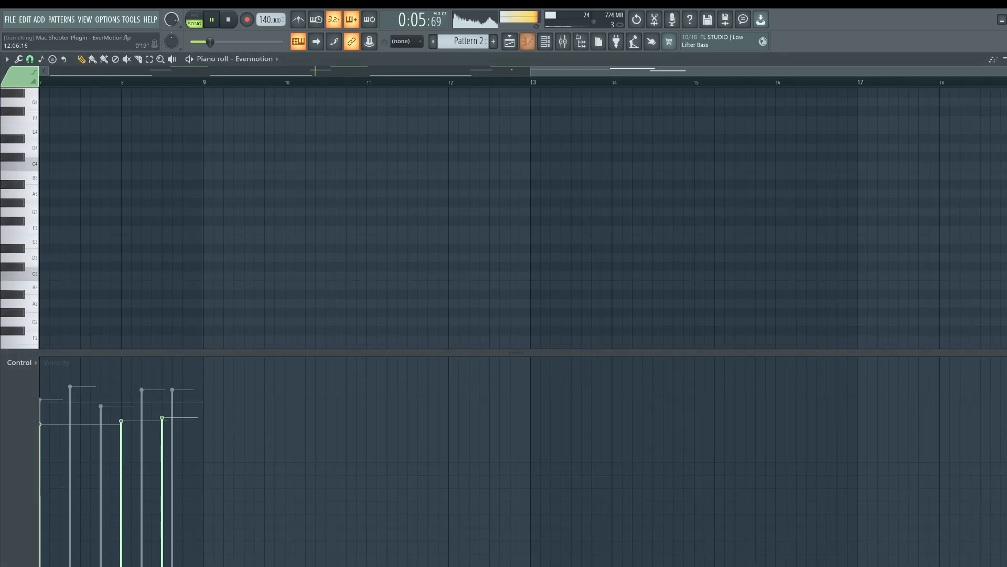
{"action": "left_click", "coordinate": [546, 42]}
{"action": "key", "text": "ctrl+x"}
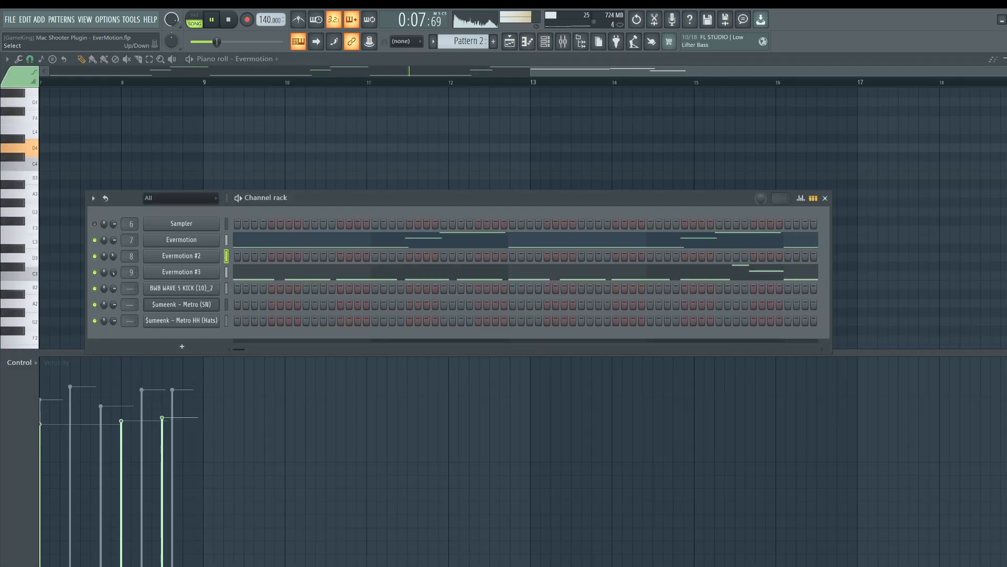
Show the mixer and load Fruity Soft Clipper into effect slot 2 of the Master track.
{"action": "key", "text": "F9"}
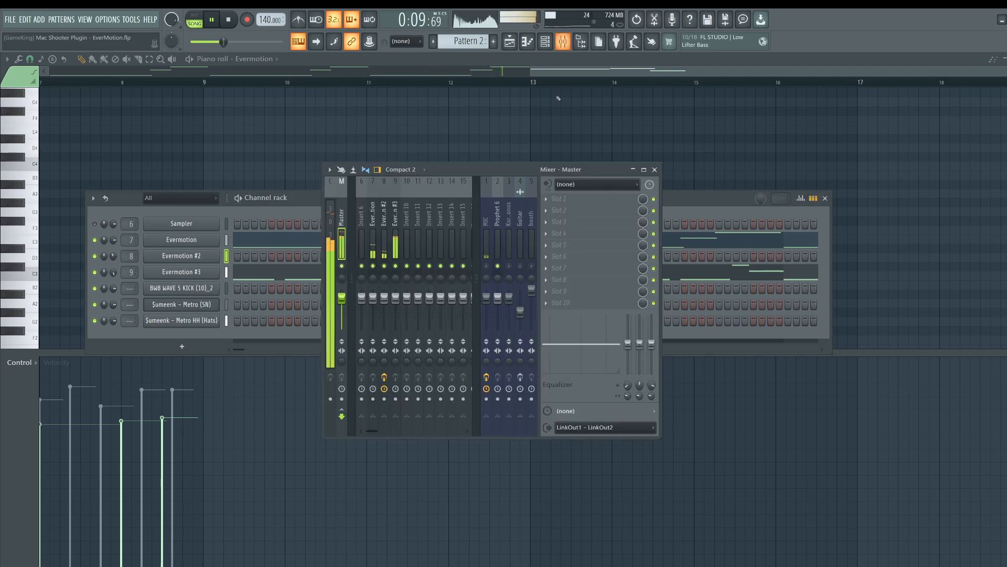
{"action": "left_click", "coordinate": [487, 267]}
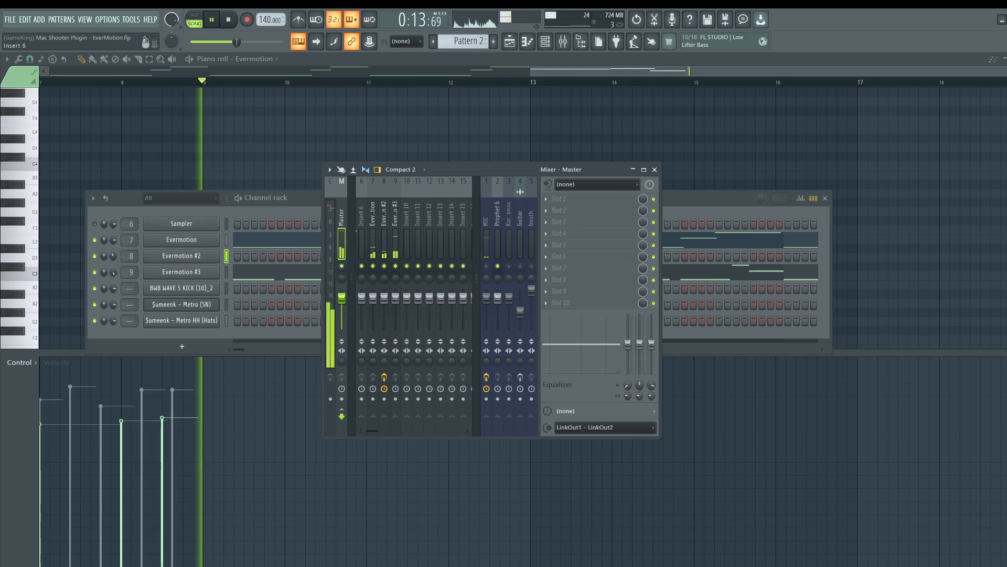
{"action": "left_click", "coordinate": [558, 199]}
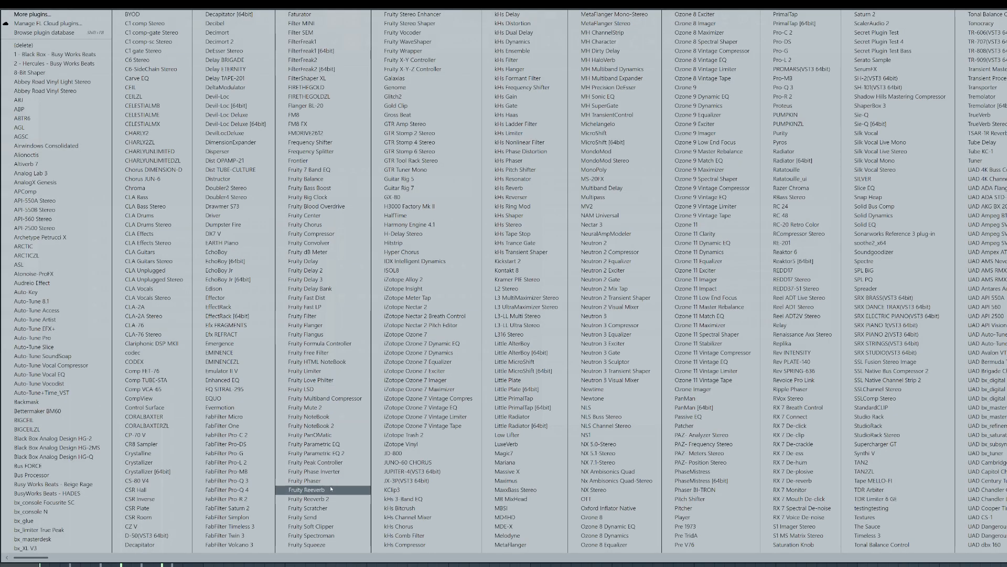
{"action": "left_click", "coordinate": [335, 527]}
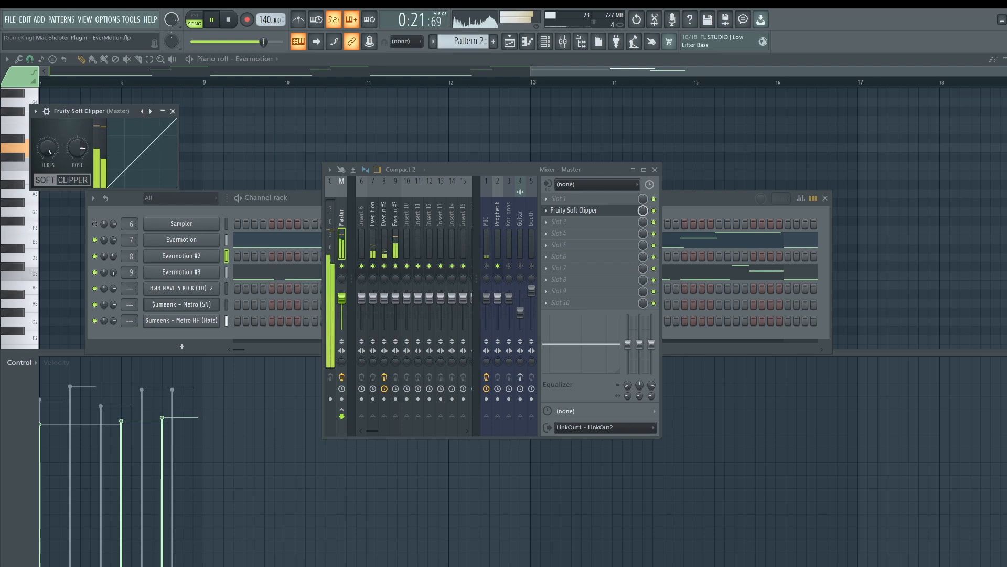
Load Fruity WaveShaper into Master slot 1 with a slightly raised curve and 80% mix level, and close the effect windows.
{"action": "left_click", "coordinate": [547, 199]}
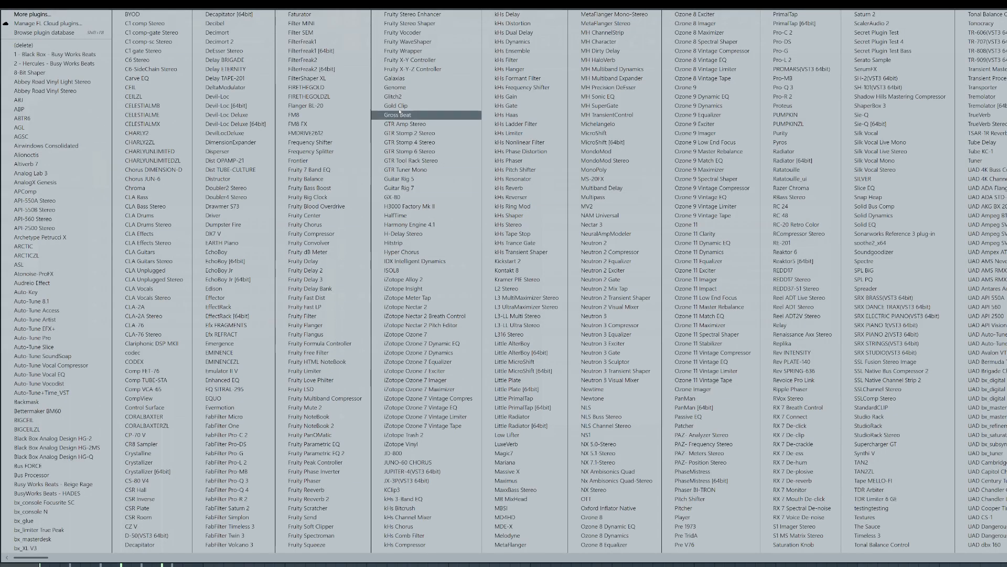
{"action": "left_click", "coordinate": [423, 42]}
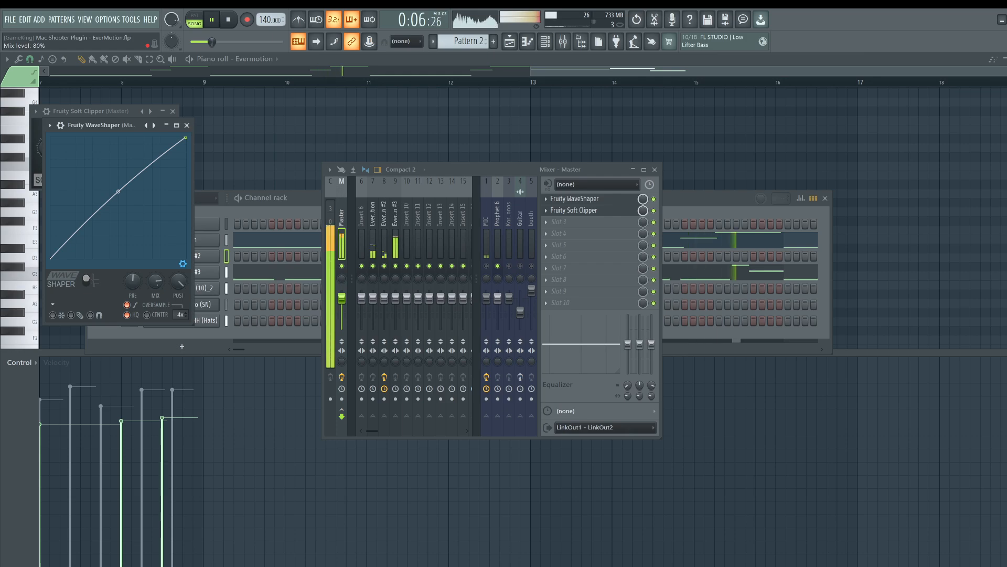
{"action": "left_click", "coordinate": [188, 125]}
{"action": "key", "text": "Escape"}
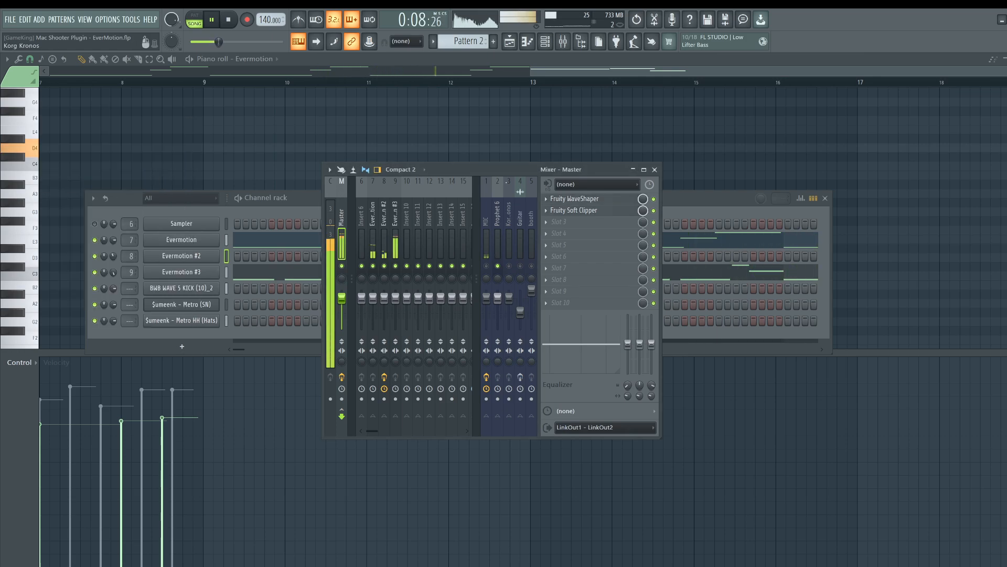
Return to the playlist, show the channel rack and open the first Evermotion instance on its Advanced page.
{"action": "left_click", "coordinate": [509, 41]}
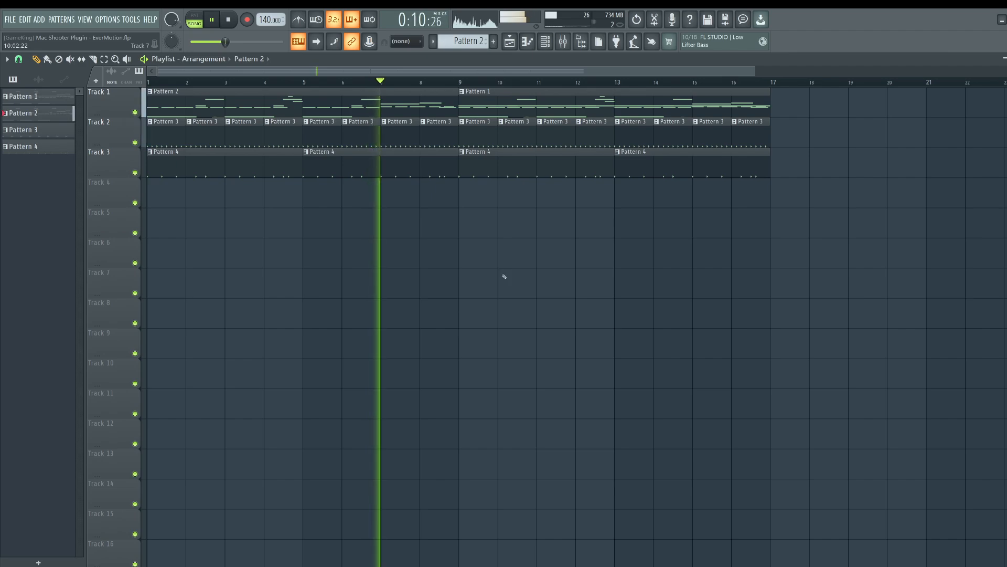
{"action": "left_click", "coordinate": [546, 42]}
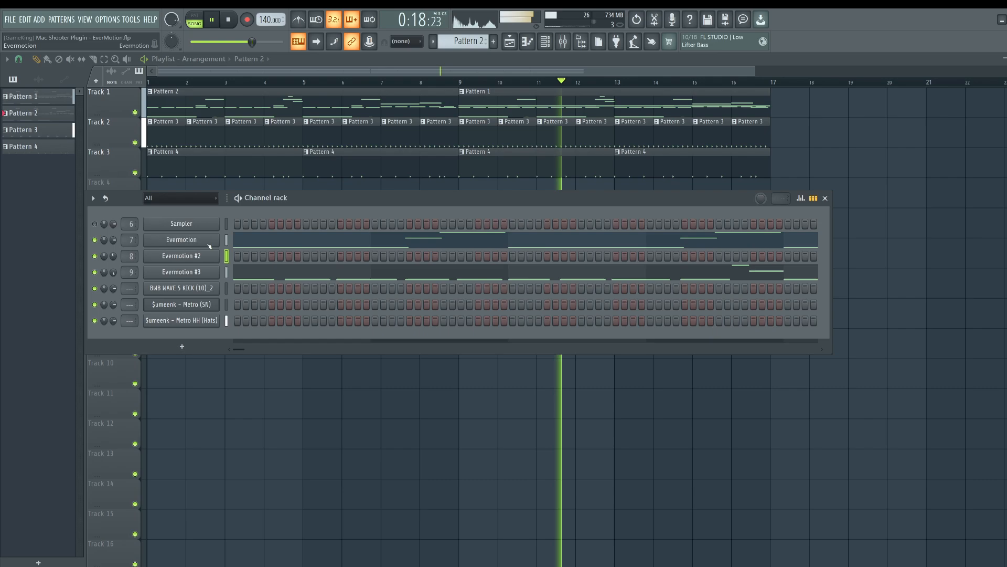
{"action": "left_click", "coordinate": [182, 240]}
{"action": "left_click", "coordinate": [536, 129]}
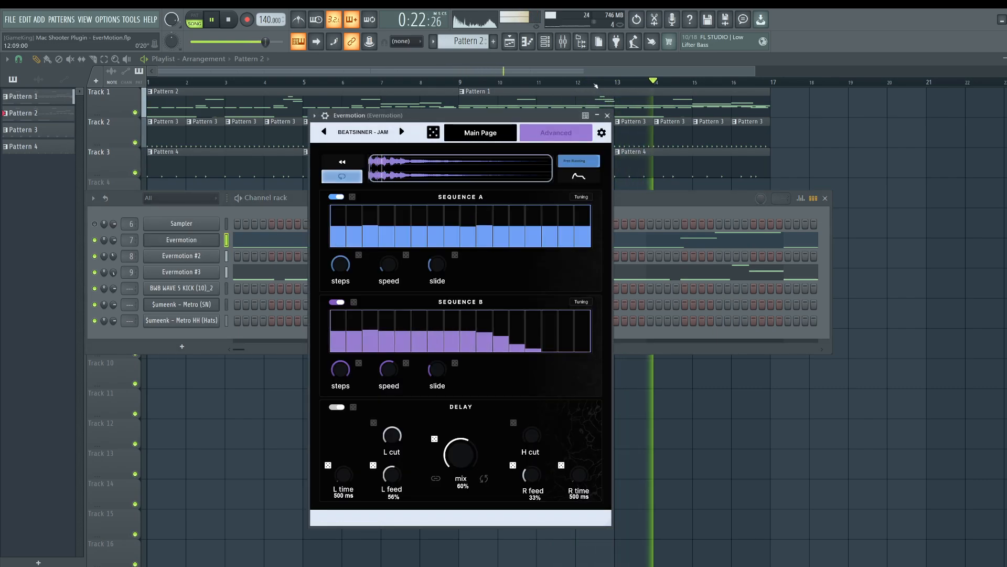
Show the mixer, stop playback and bring the Evermotion plugin window back to the front.
{"action": "left_click", "coordinate": [563, 42]}
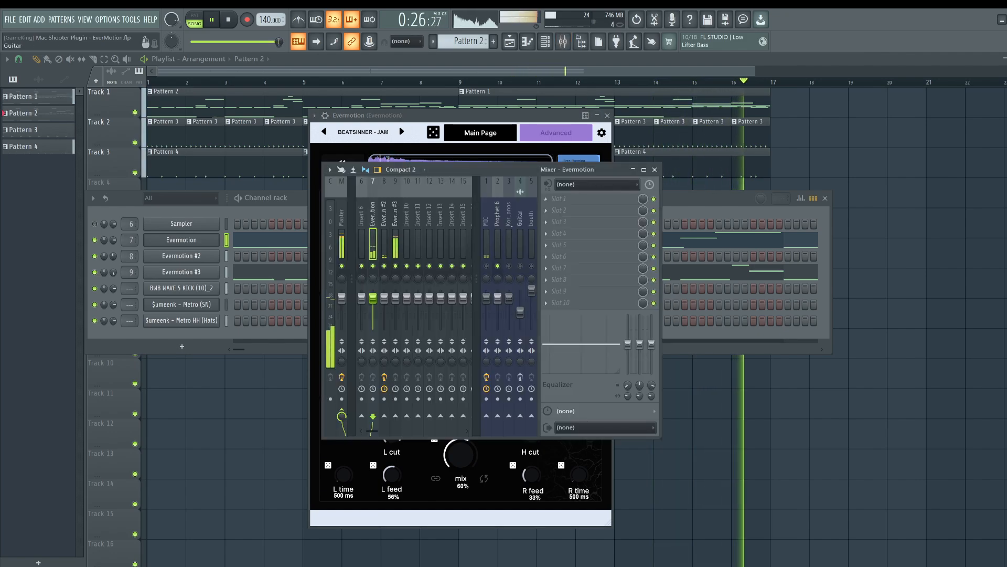
{"action": "key", "text": "space"}
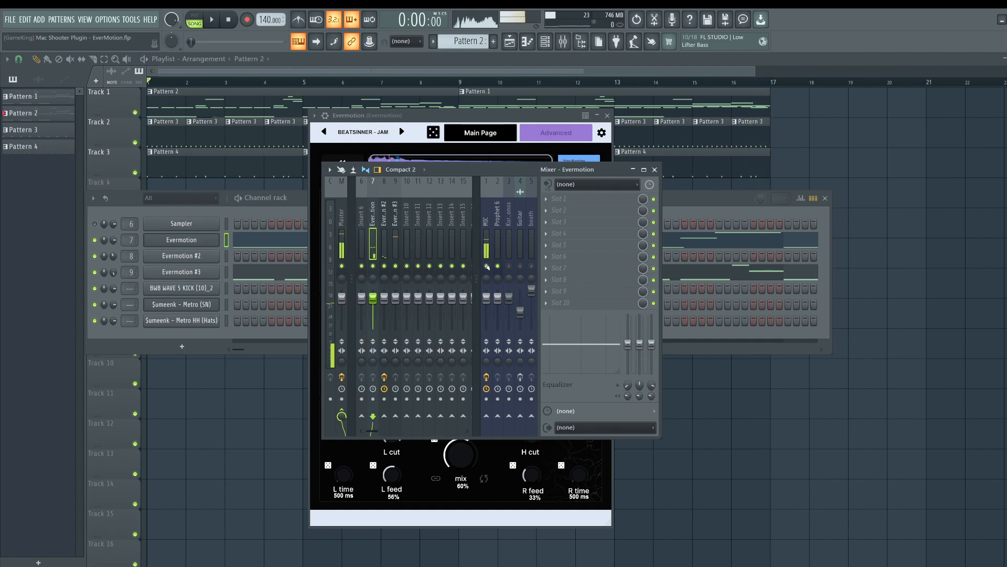
{"action": "left_click", "coordinate": [473, 118]}
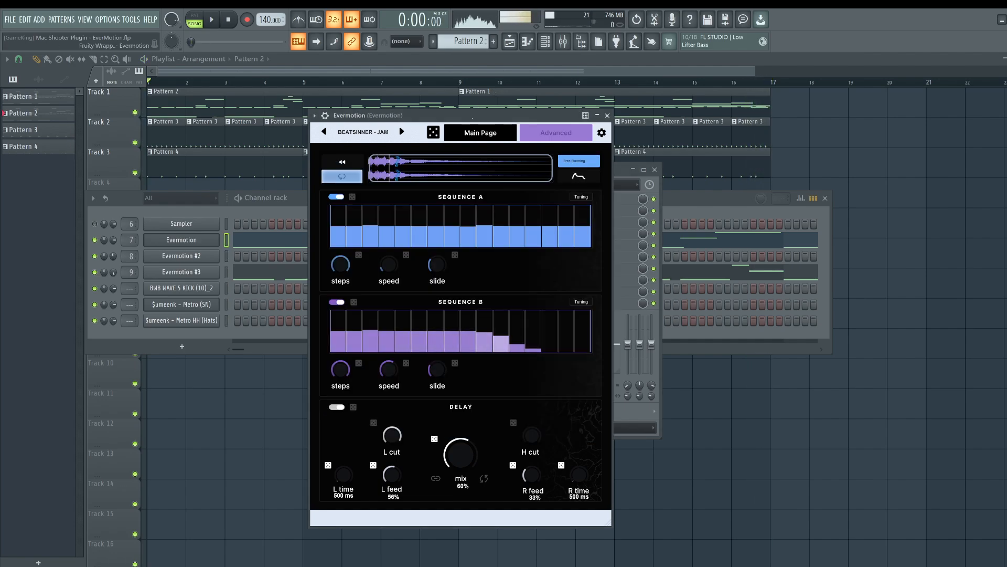